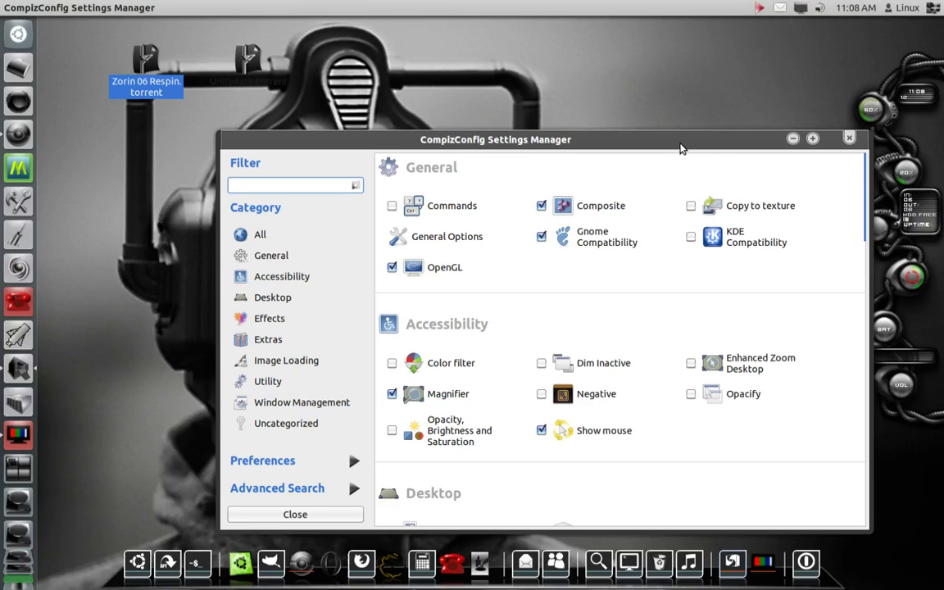
# Move the settings window, tilt the desktop cube to its top, and cycle the Super+W window spread.
pyautogui.moveTo(680, 148); pyautogui.dragTo(632, 78)
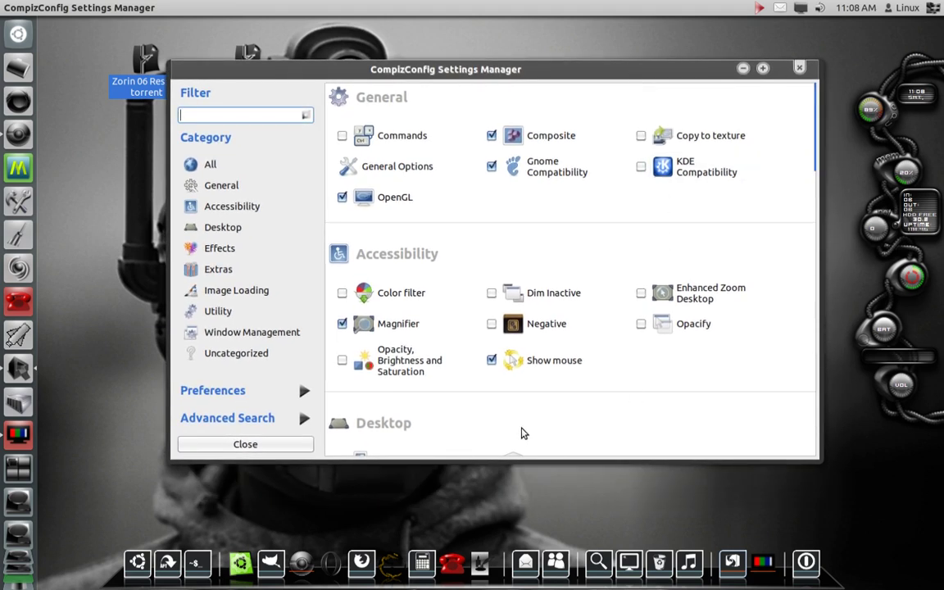
pyautogui.moveTo(437, 506); pyautogui.dragTo(566, 442)
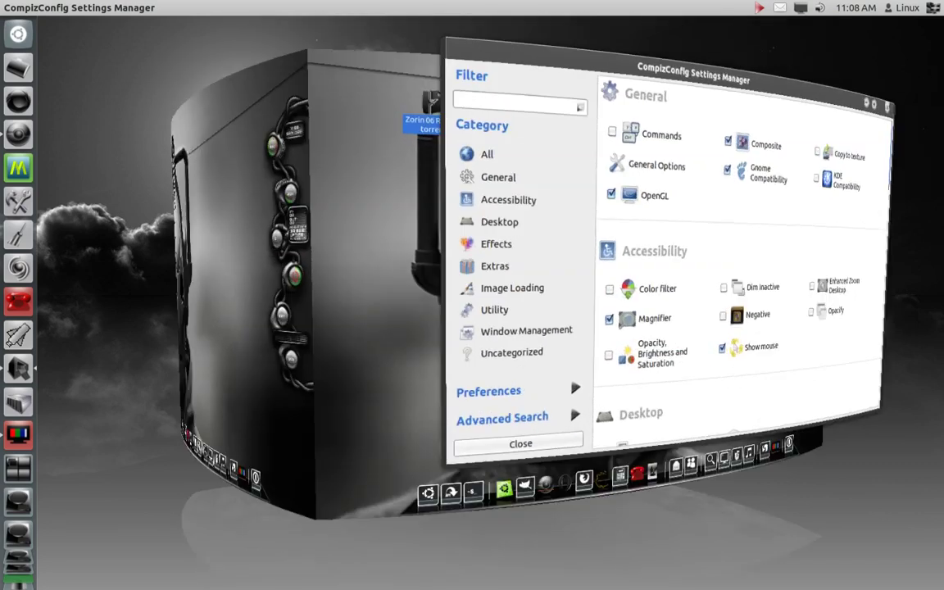
pyautogui.press('super+w')
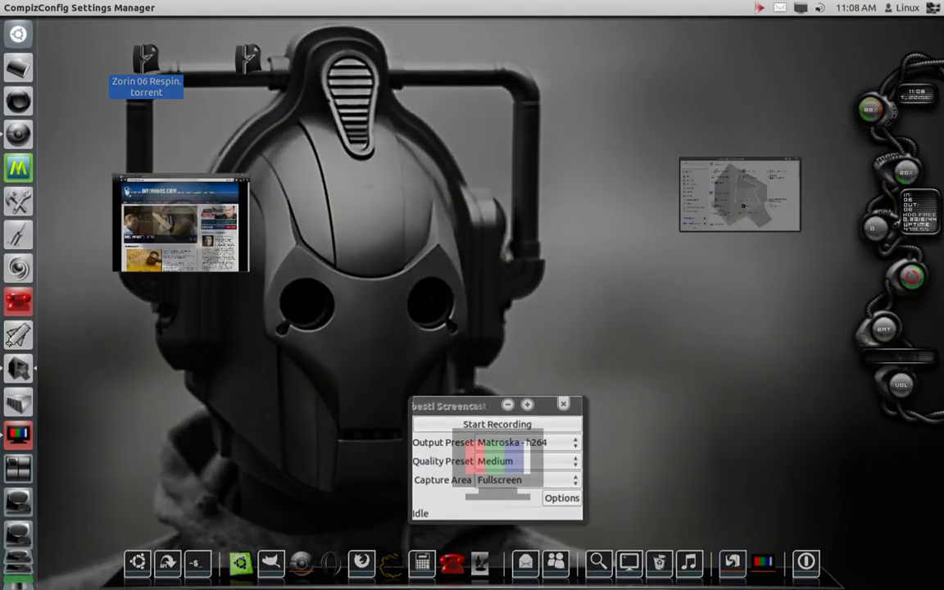
pyautogui.press('super+w')
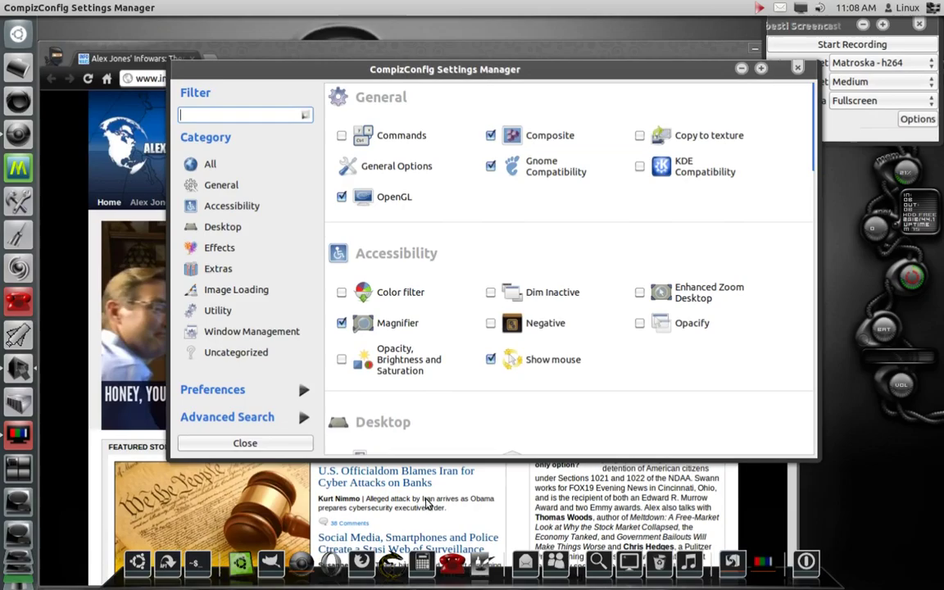
pyautogui.press('super+w')
pyautogui.click(426, 504)
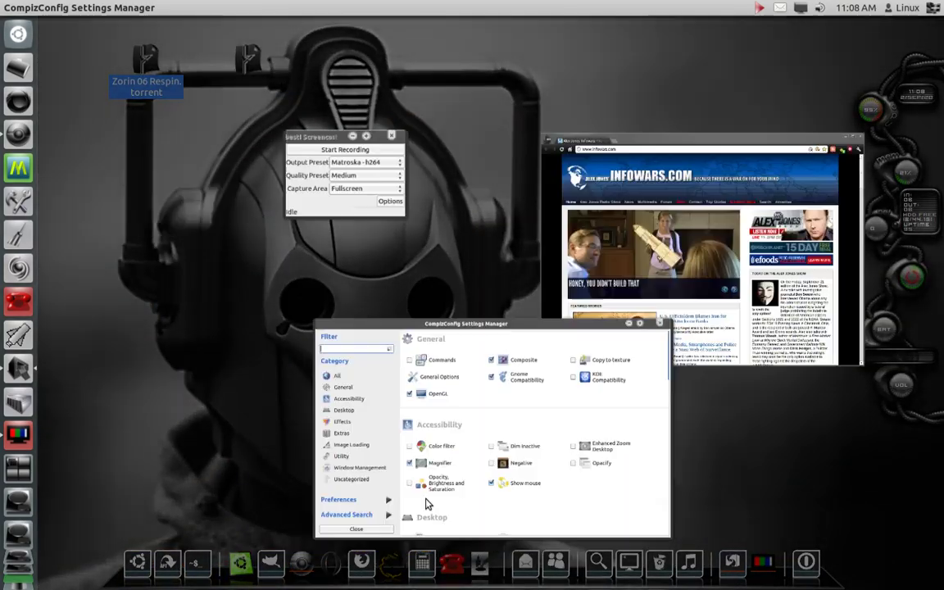
# Cycle through windows in the 3D Super+Tab switcher, return to the settings window, and hide the recorder panel.
pyautogui.press('super+Tab')
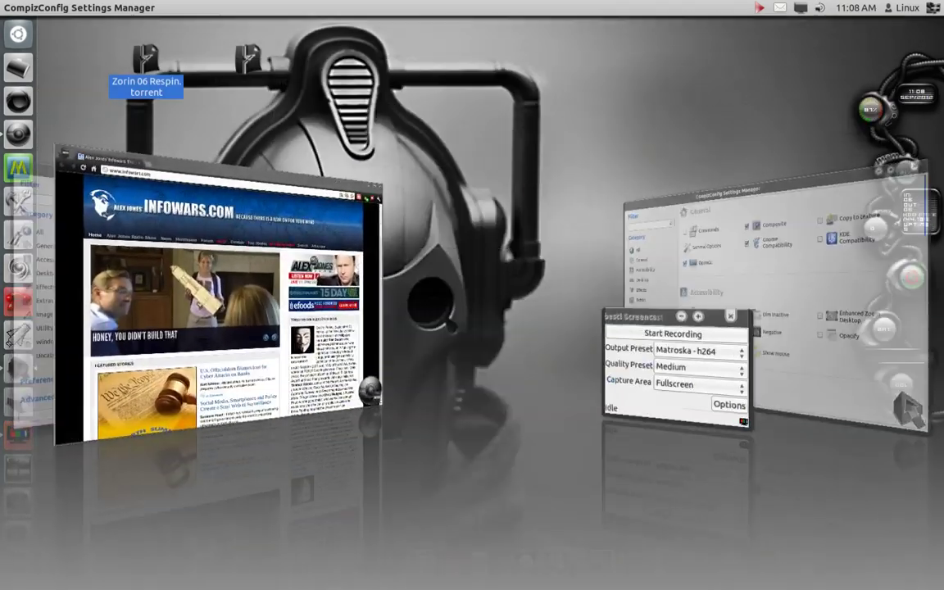
pyautogui.press('super+Tab')
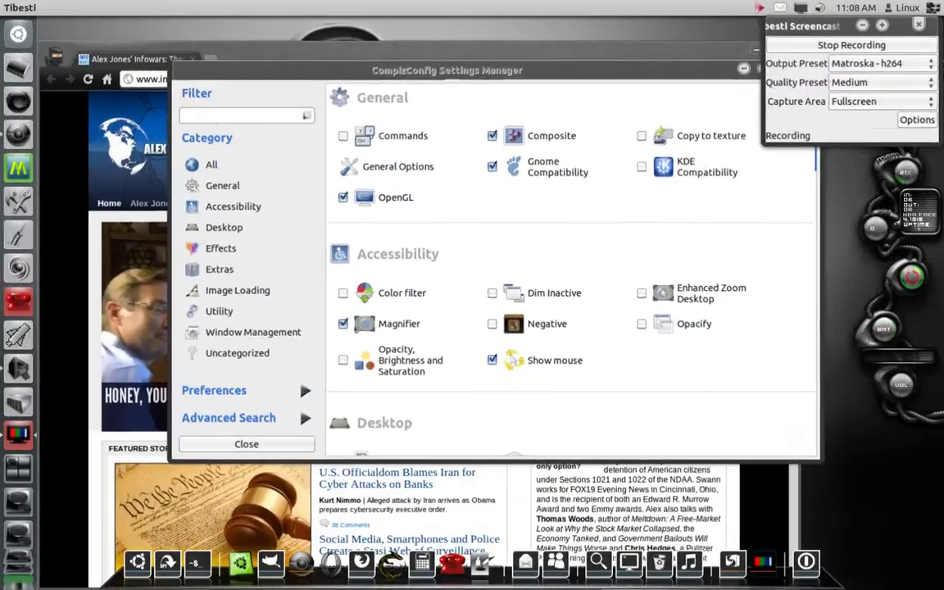
pyautogui.press('super+Tab')
pyautogui.press('super+Tab')
pyautogui.press('super+Tab')
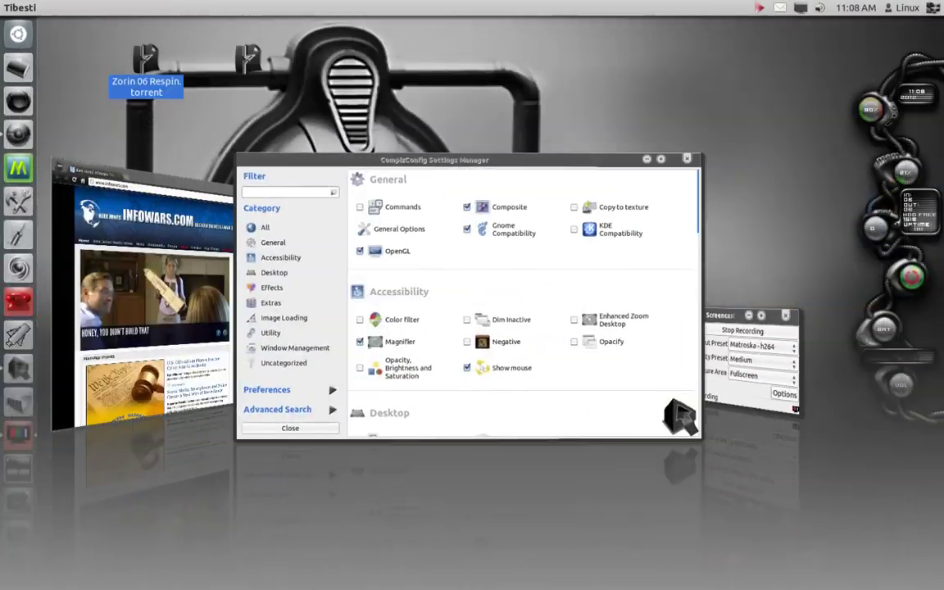
pyautogui.press('super+Tab')
pyautogui.press('super+Tab')
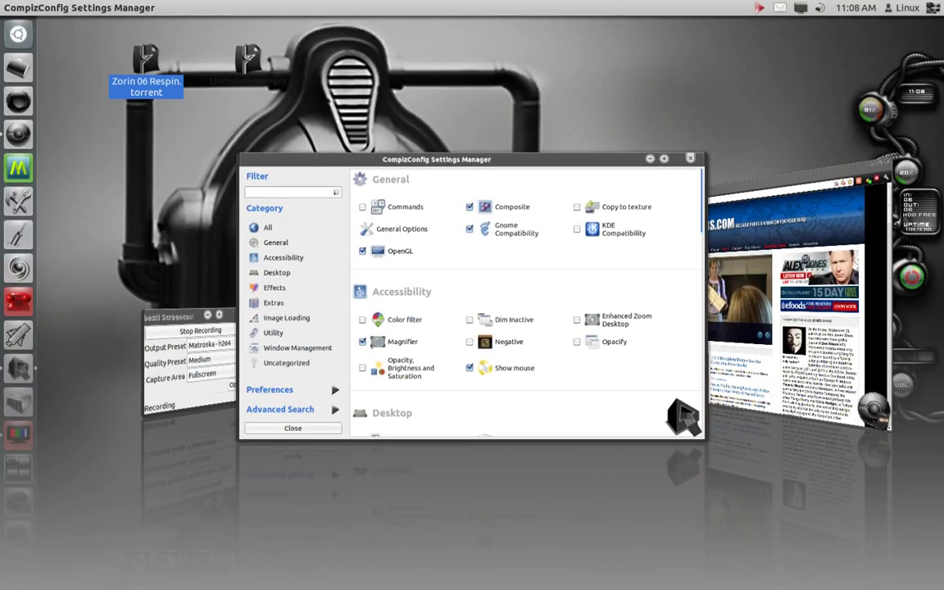
pyautogui.press('super+Tab')
pyautogui.press('super+shift+Tab')
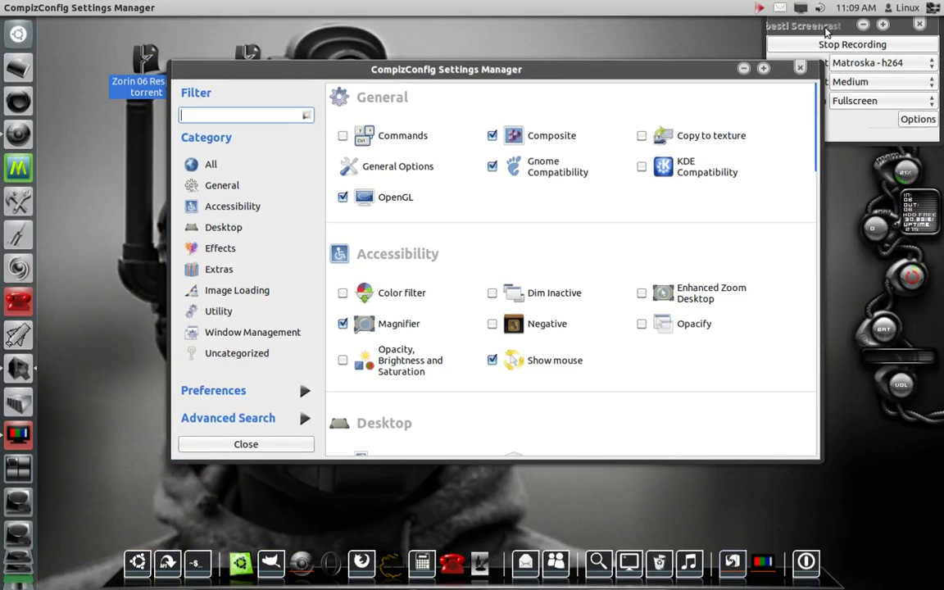
pyautogui.click(863, 29)
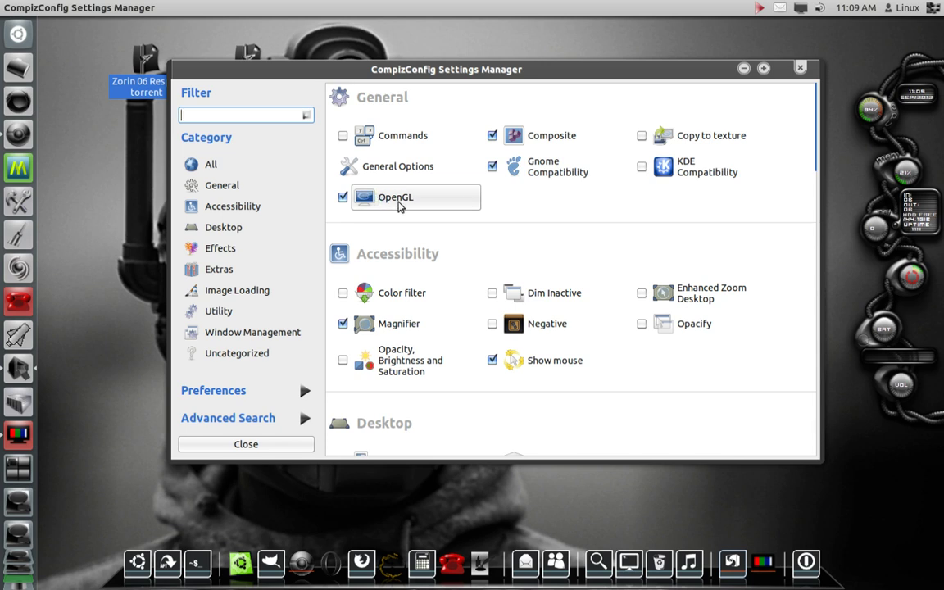
# Look at OpenGL, then open the Magnifier plugin and browse its General and Bindings tabs.
pyautogui.click(405, 205)
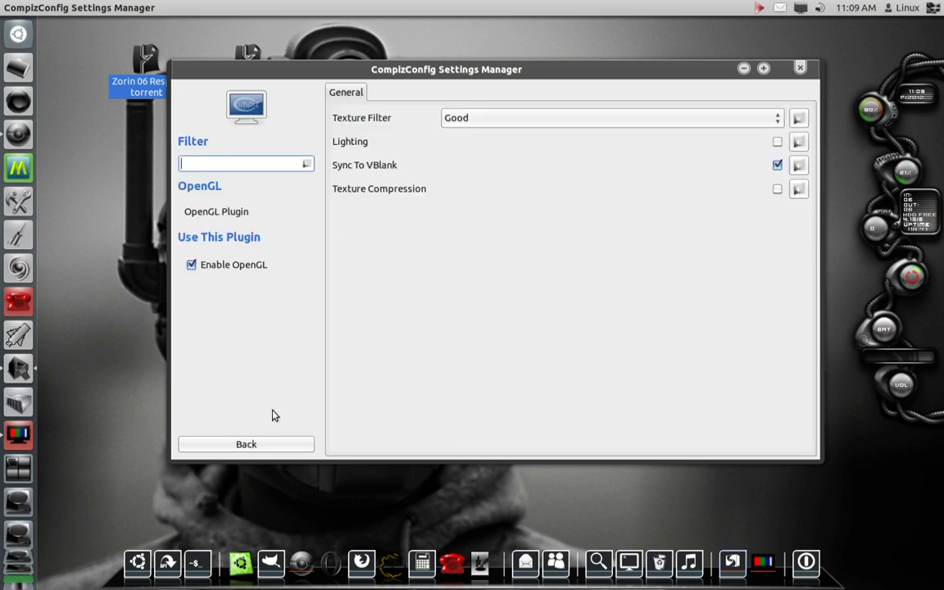
pyautogui.click(259, 445)
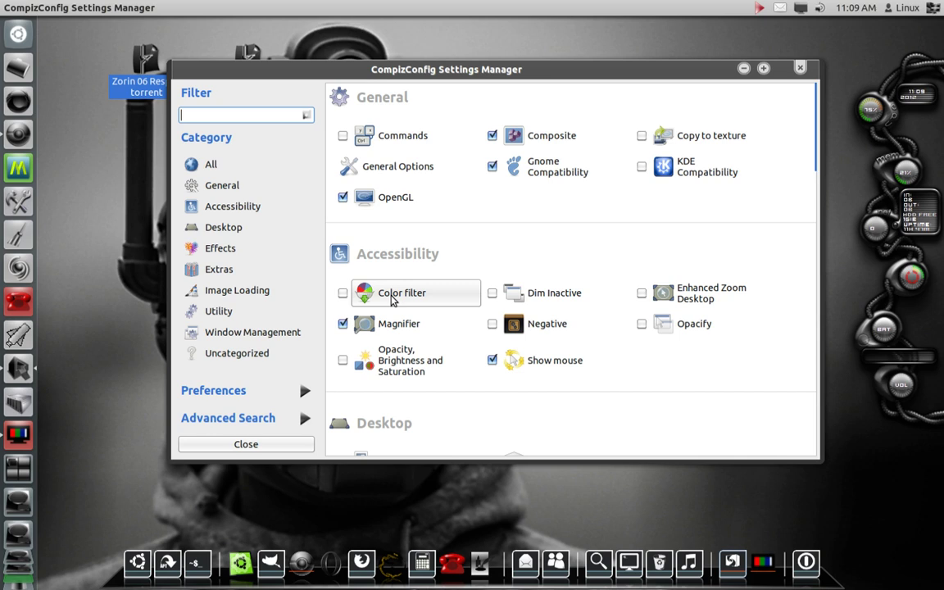
pyautogui.click(398, 324)
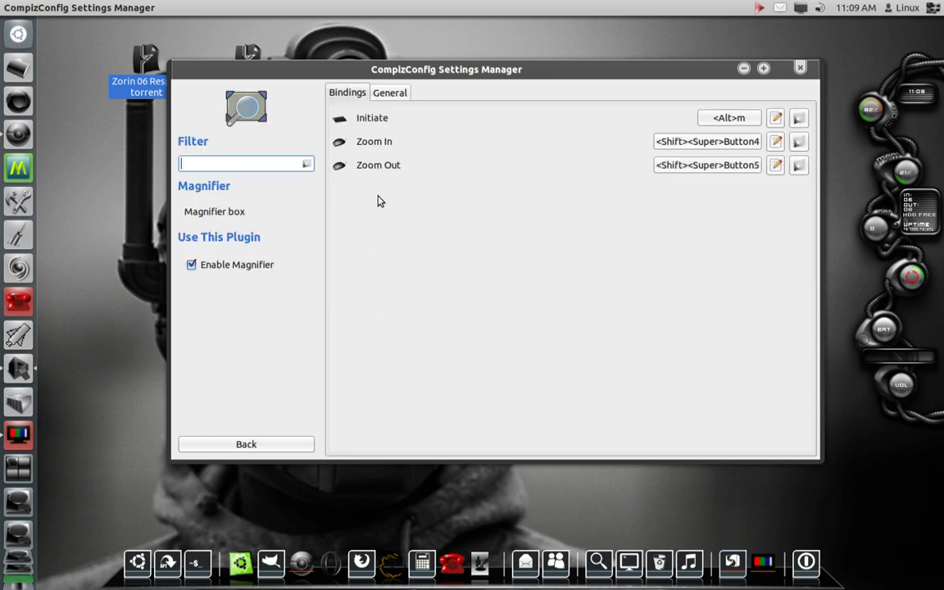
pyautogui.click(391, 96)
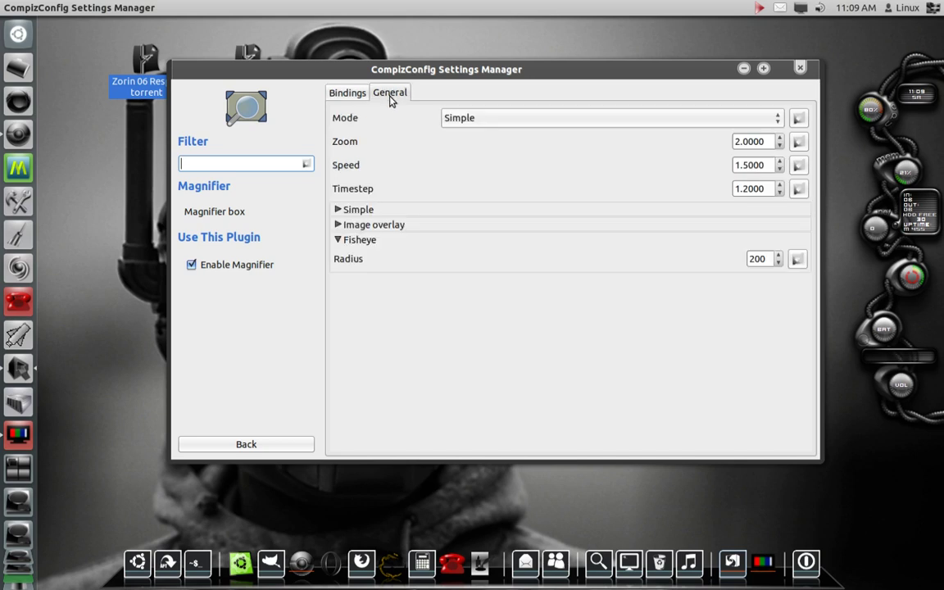
pyautogui.click(348, 93)
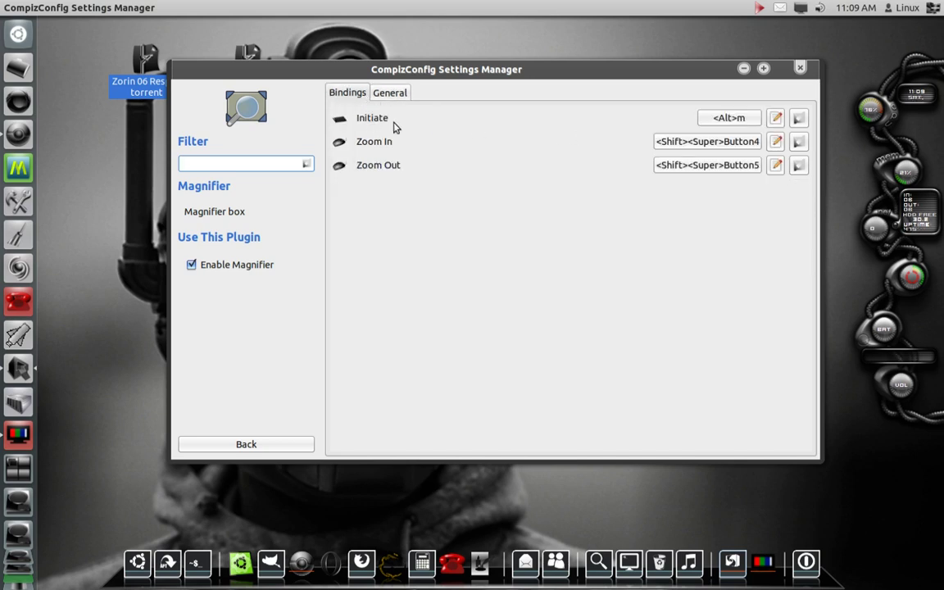
# Check the Magnifier's <Alt>m Initiate binding by toggling the zoom box, keep it unchanged, and go back.
pyautogui.click(729, 118)
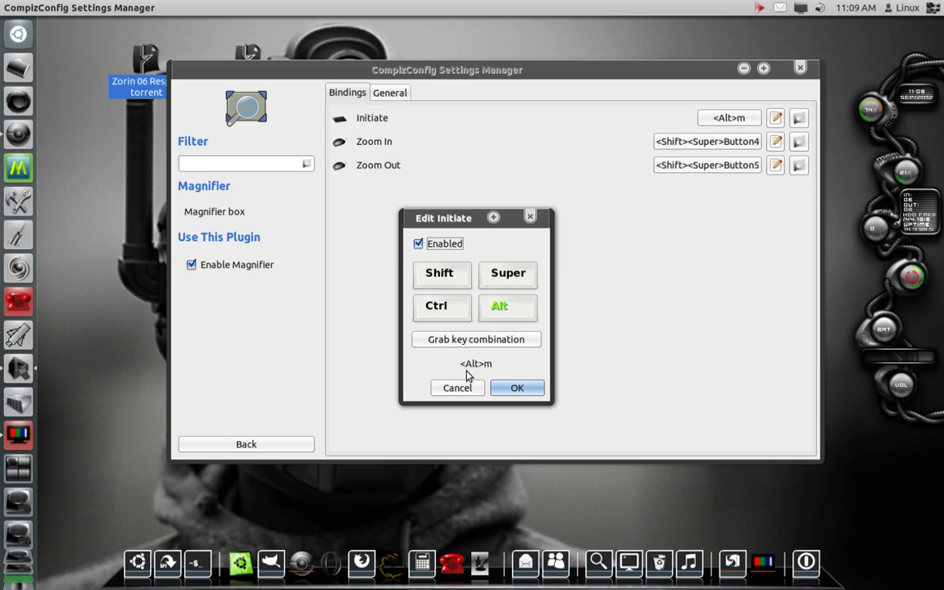
pyautogui.hotkey('alt', 'm')
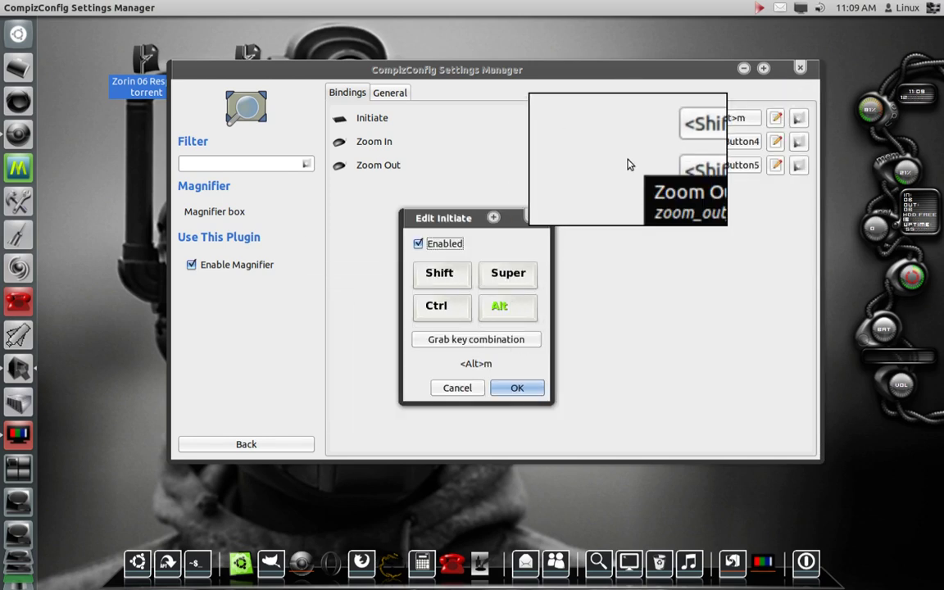
pyautogui.hotkey('alt', 'm')
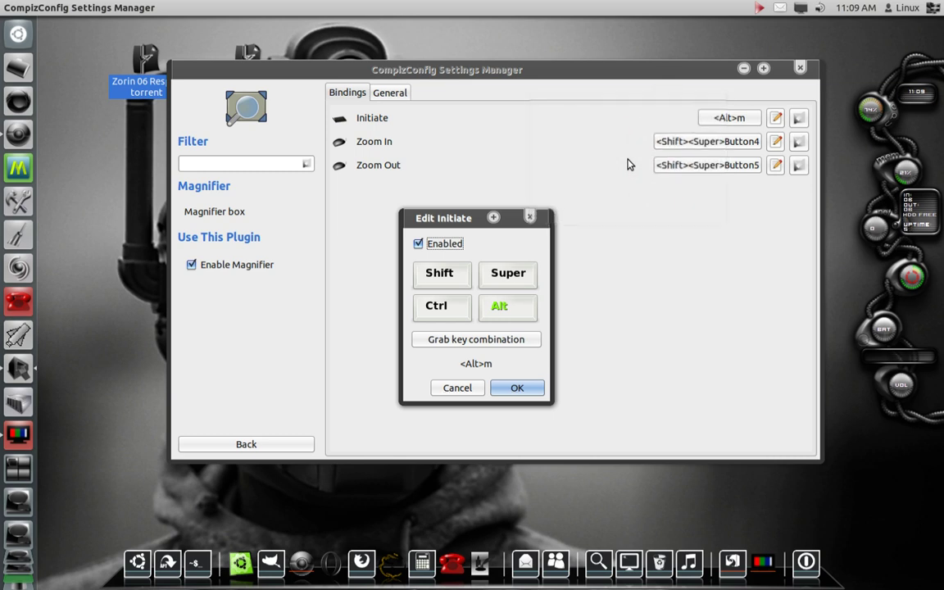
pyautogui.click(523, 388)
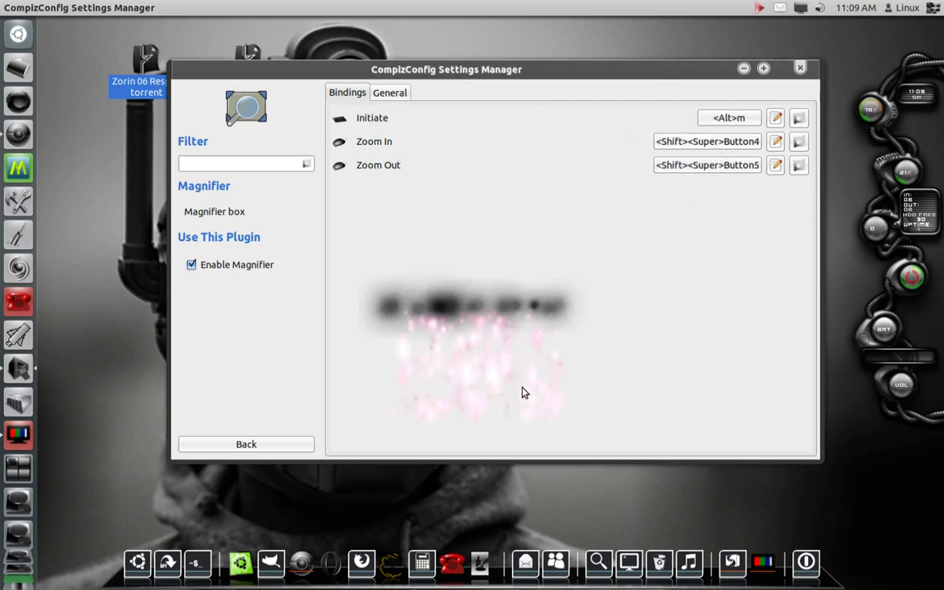
pyautogui.click(285, 445)
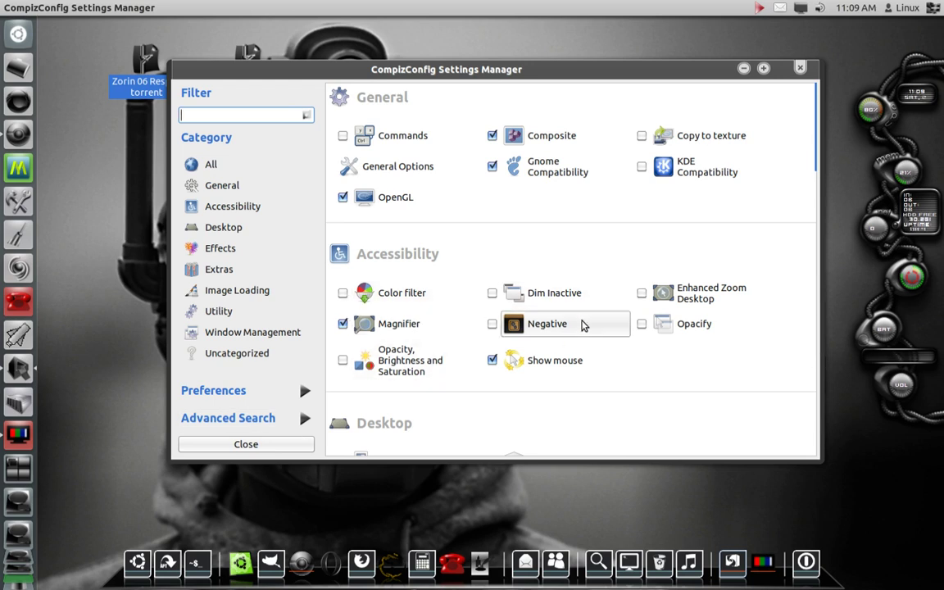
# Open Show mouse, drag the window around to show it wobbling, then start the star ring with Super+K.
pyautogui.click(523, 362)
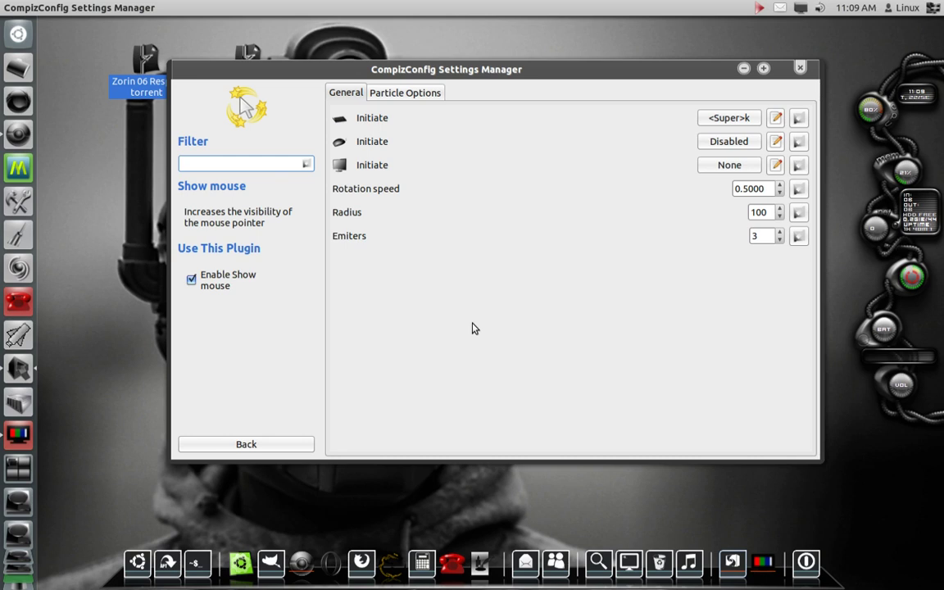
pyautogui.moveTo(475, 72); pyautogui.dragTo(485, 80)
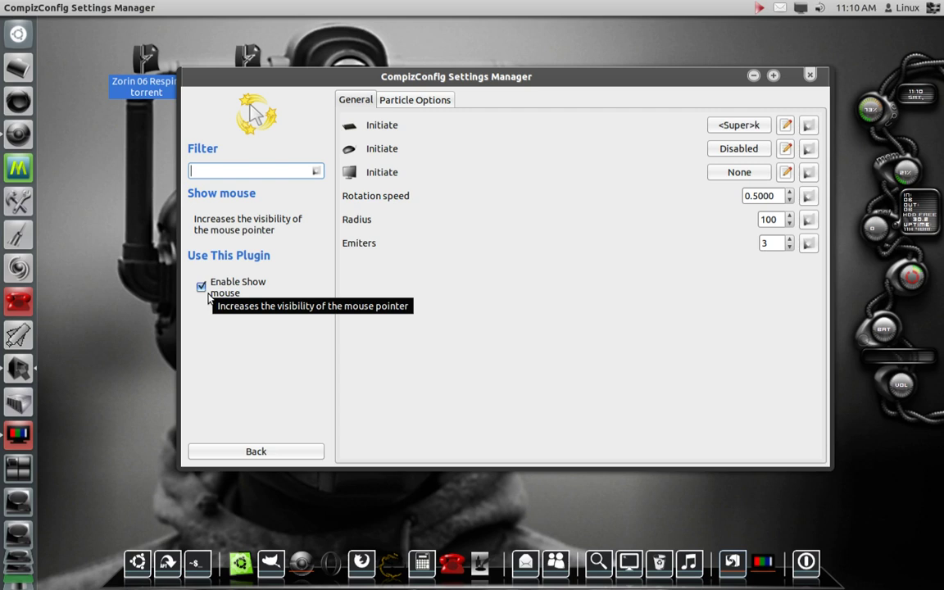
pyautogui.moveTo(425, 86); pyautogui.dragTo(393, 76)
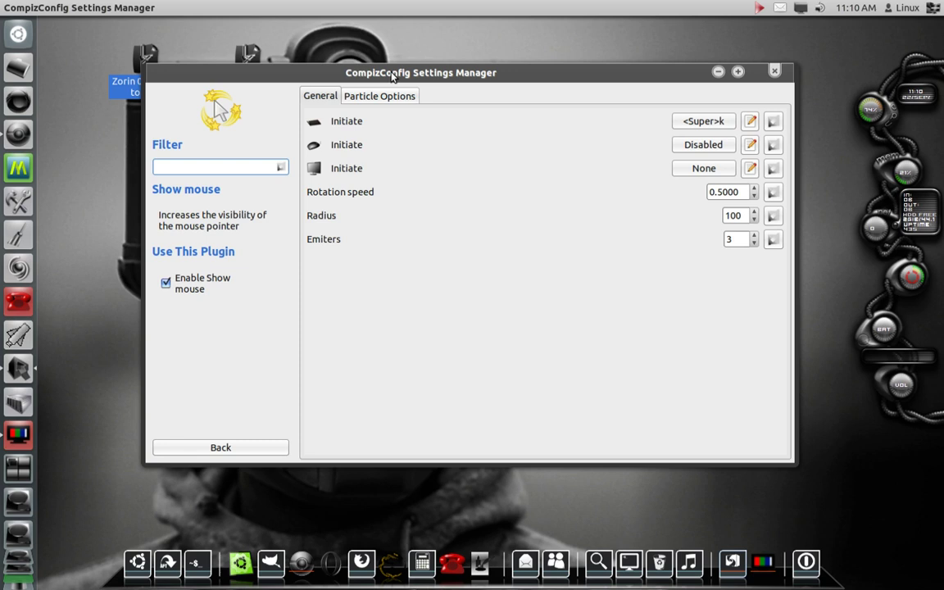
pyautogui.moveTo(393, 76); pyautogui.dragTo(392, 87)
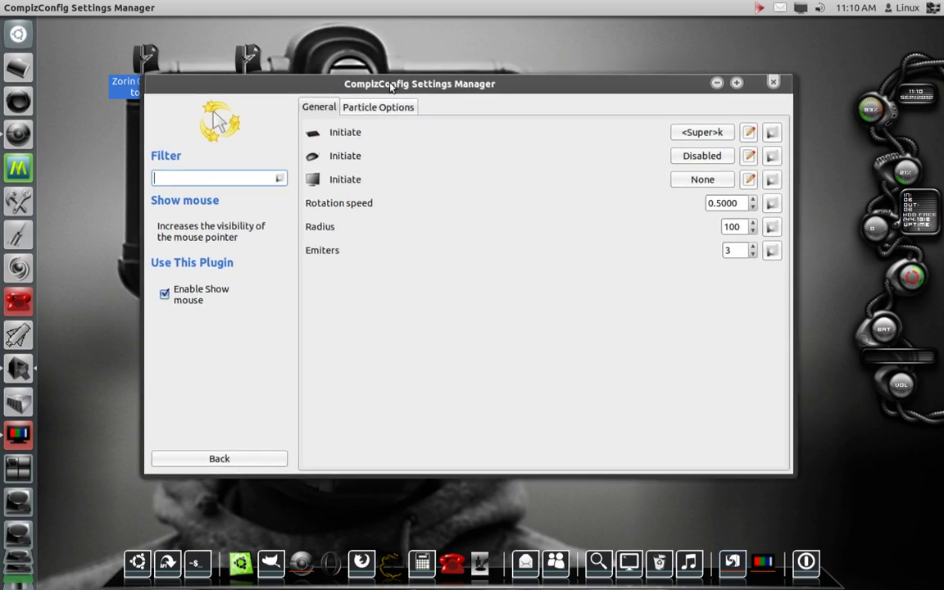
pyautogui.moveTo(393, 87); pyautogui.dragTo(441, 119)
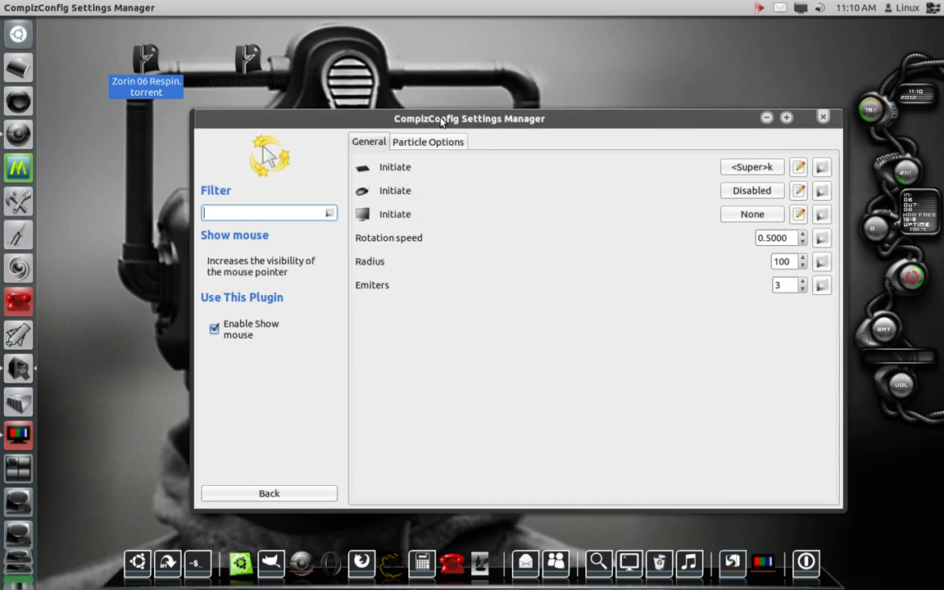
pyautogui.moveTo(440, 119); pyautogui.dragTo(377, 72)
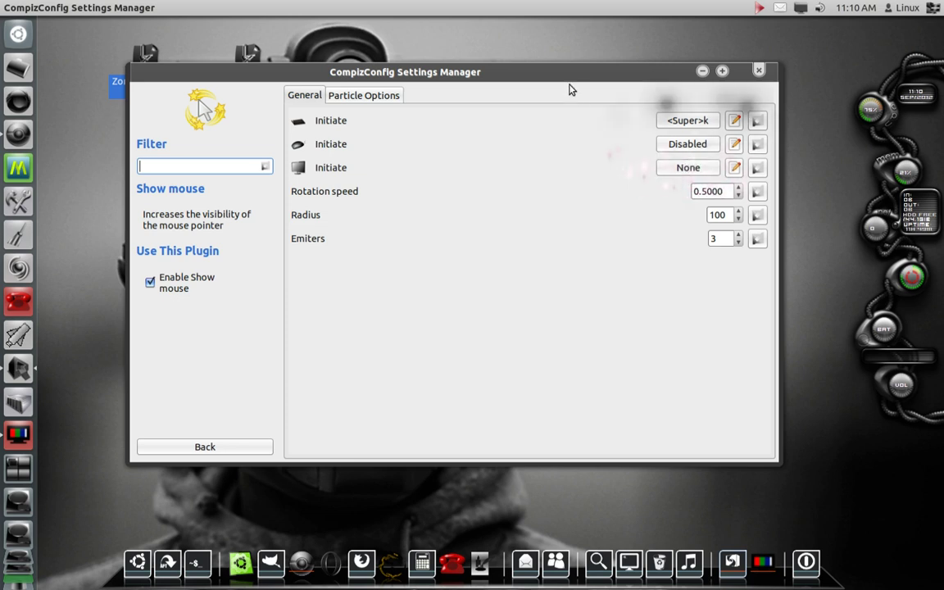
pyautogui.press('super+k')
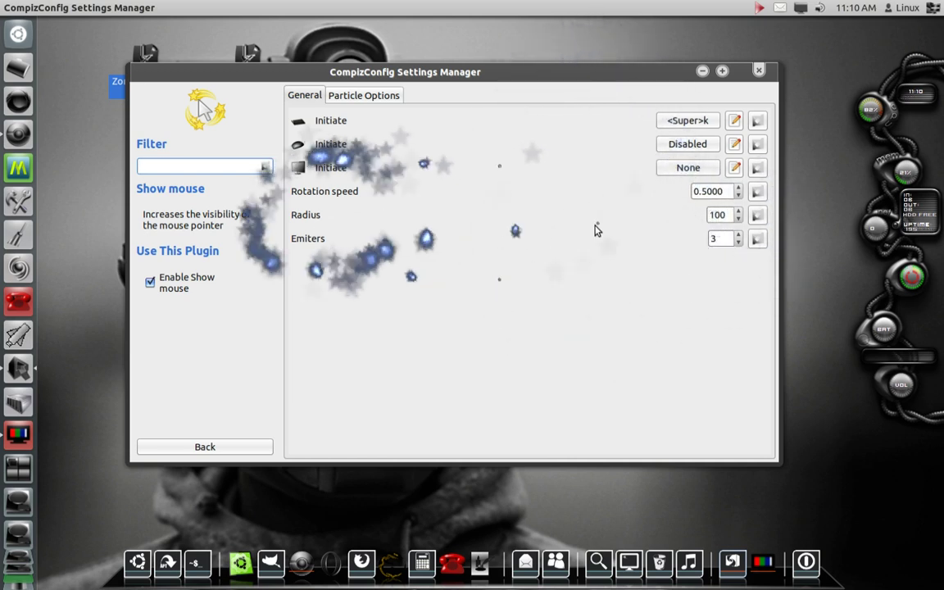
# Experiment with the particle rotation speed, lowering it and then raising it past 1.6000.
pyautogui.click(739, 195)
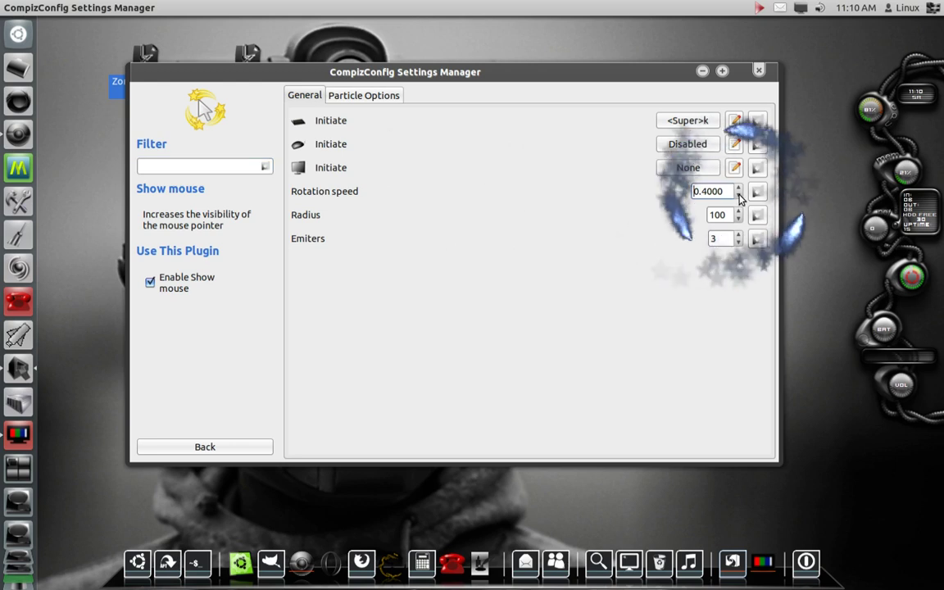
pyautogui.click(739, 196)
pyautogui.click(739, 195)
pyautogui.click(739, 195)
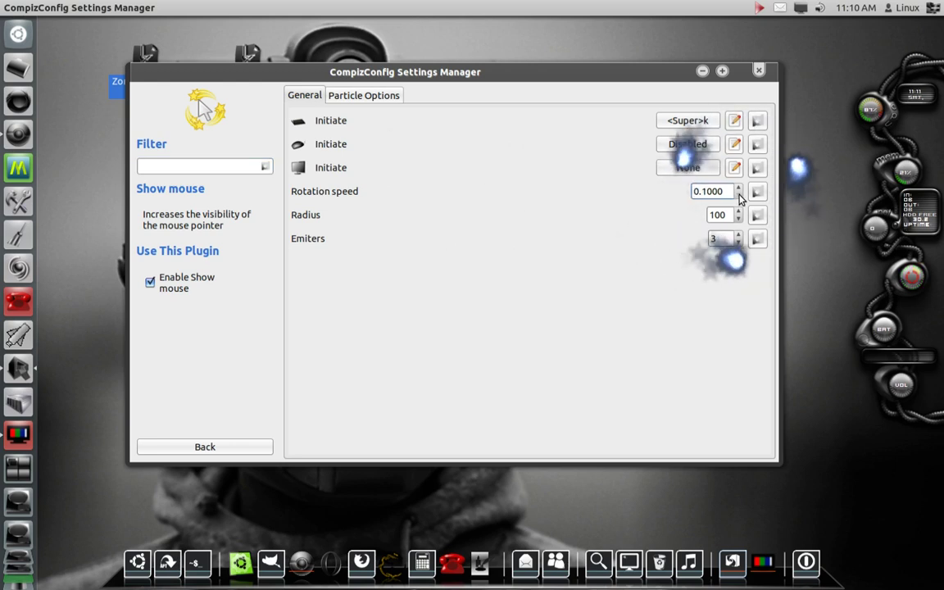
pyautogui.click(739, 188)
pyautogui.click(739, 187)
pyautogui.moveTo(739, 188); pyautogui.dragTo(737, 200)
pyautogui.click(741, 188)
pyautogui.click(741, 188)
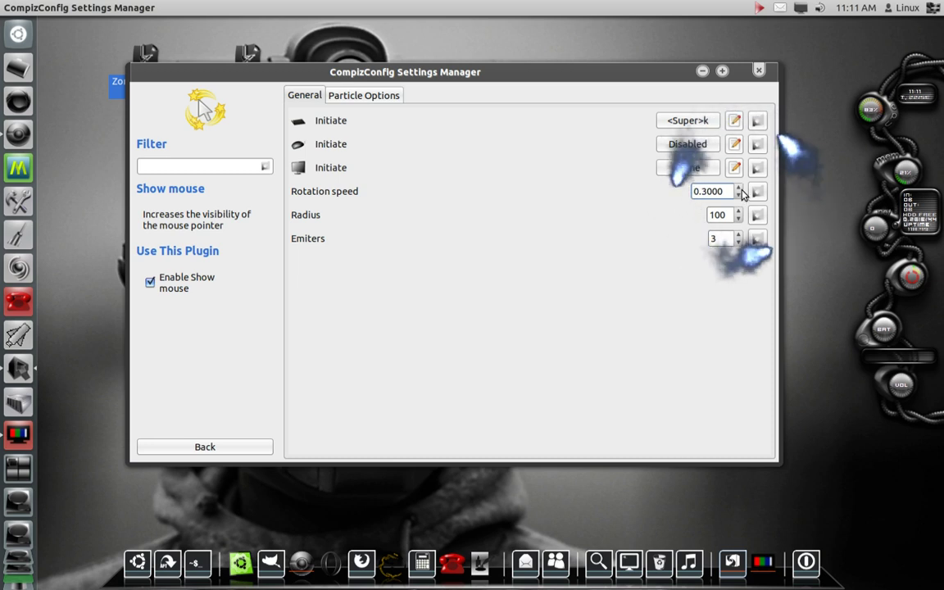
pyautogui.click(741, 187)
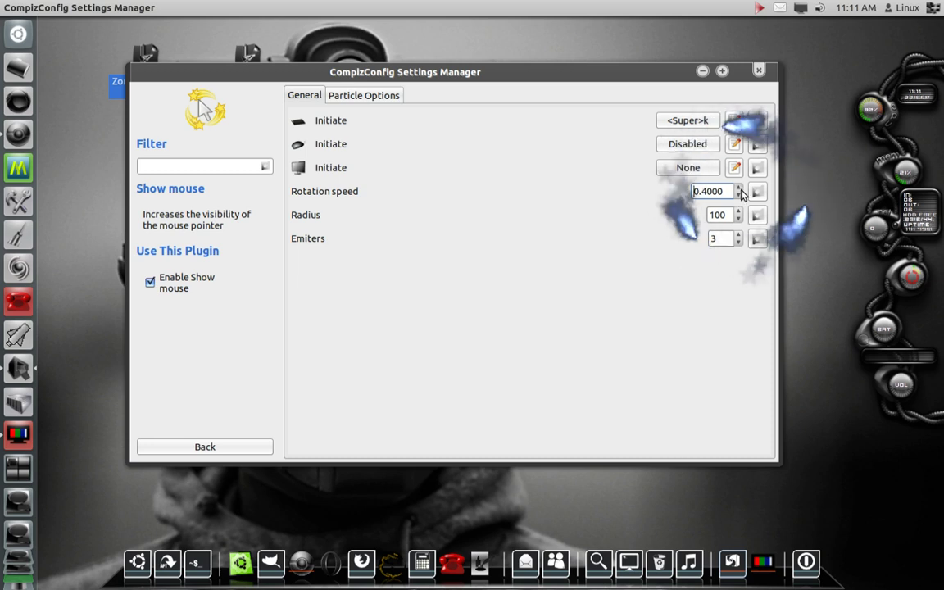
# Raise the emitter count then return it to 3, shrink the trail radius toward 60, and view Particle Options.
pyautogui.click(737, 234)
pyautogui.click(737, 234)
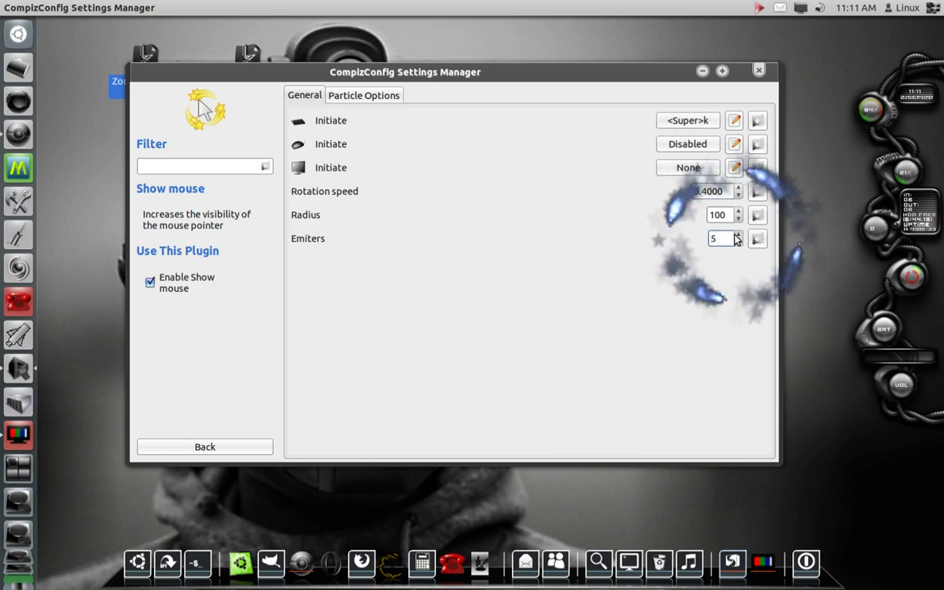
pyautogui.click(737, 234)
pyautogui.click(736, 235)
pyautogui.click(738, 243)
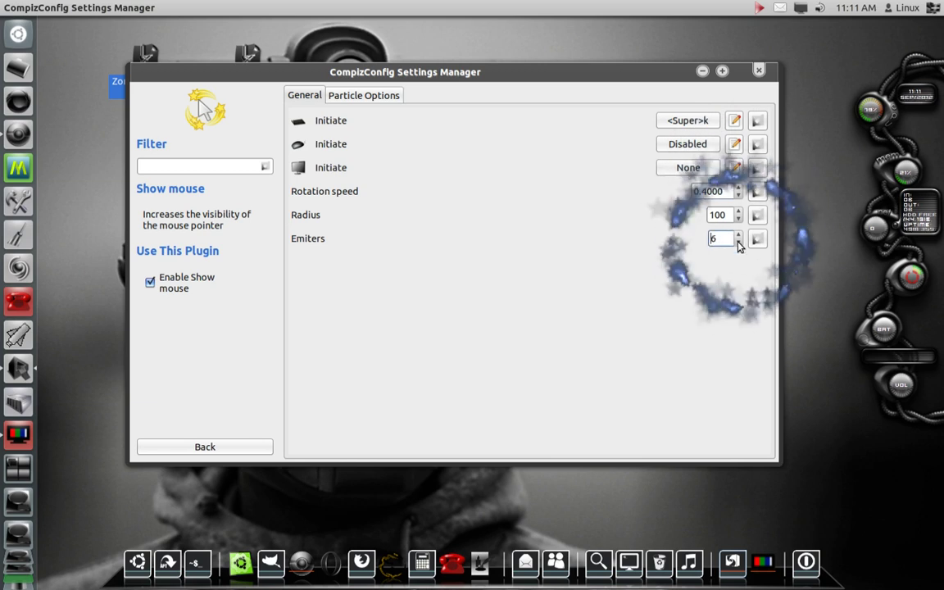
pyautogui.click(738, 242)
pyautogui.click(738, 243)
pyautogui.click(738, 242)
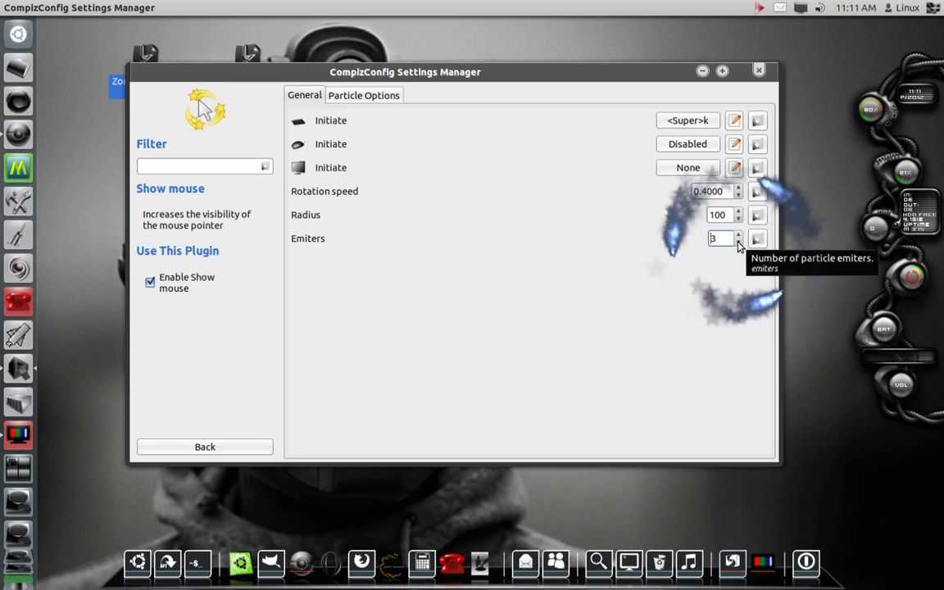
pyautogui.click(738, 219)
pyautogui.moveTo(739, 222); pyautogui.dragTo(740, 215)
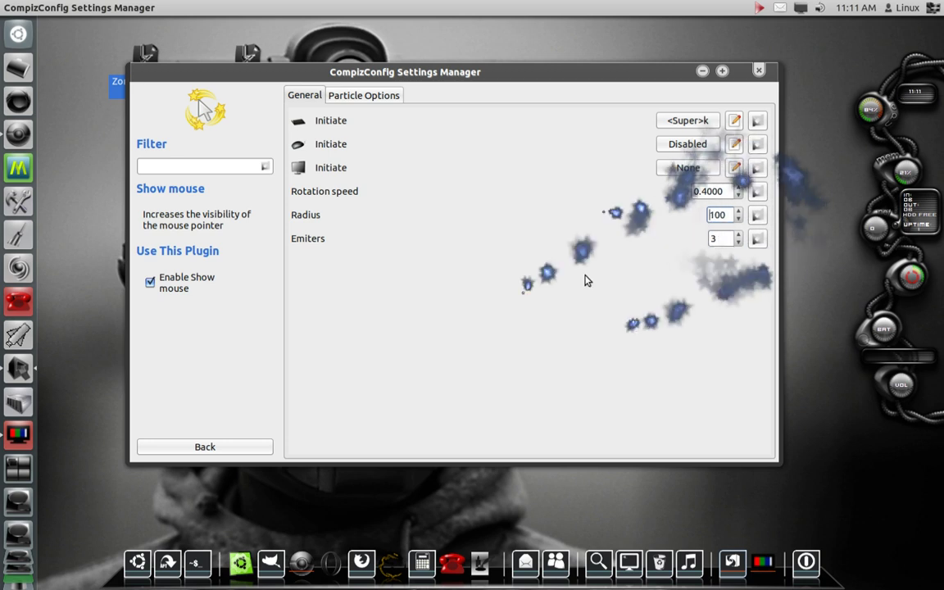
pyautogui.click(380, 97)
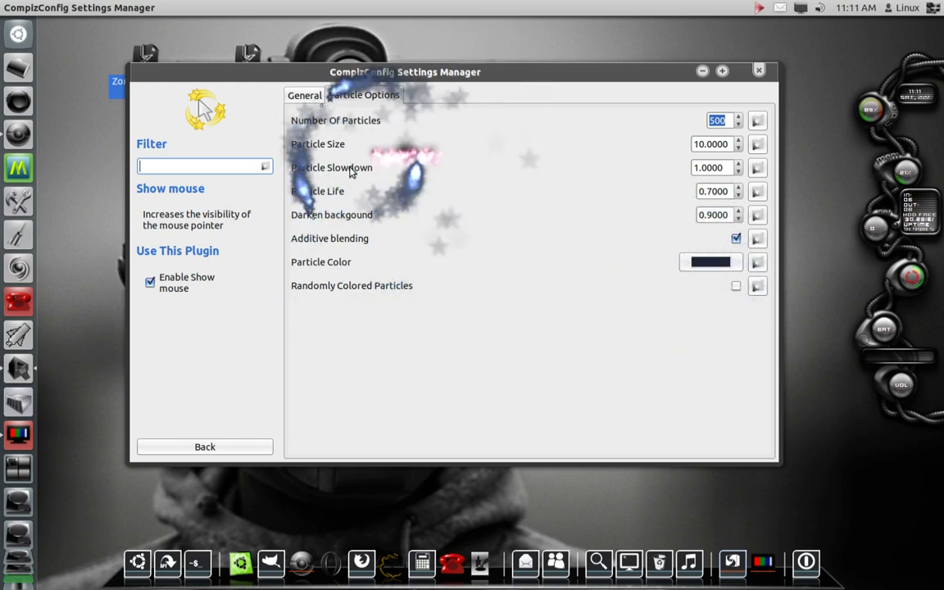
# Turn on randomly coloured particles, drag the window to show it wobbling, then turn random colours off.
pyautogui.click(735, 286)
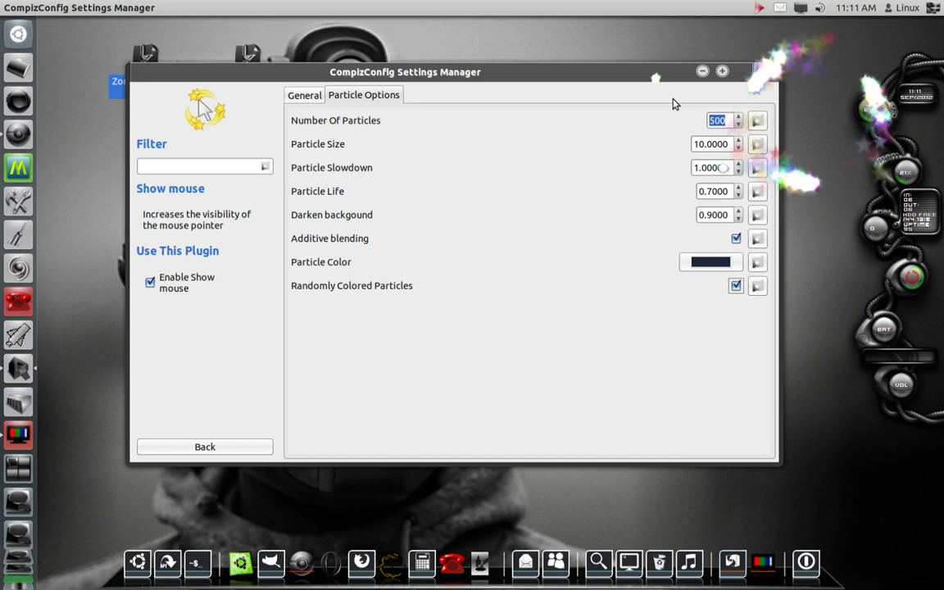
pyautogui.moveTo(583, 78); pyautogui.dragTo(603, 307)
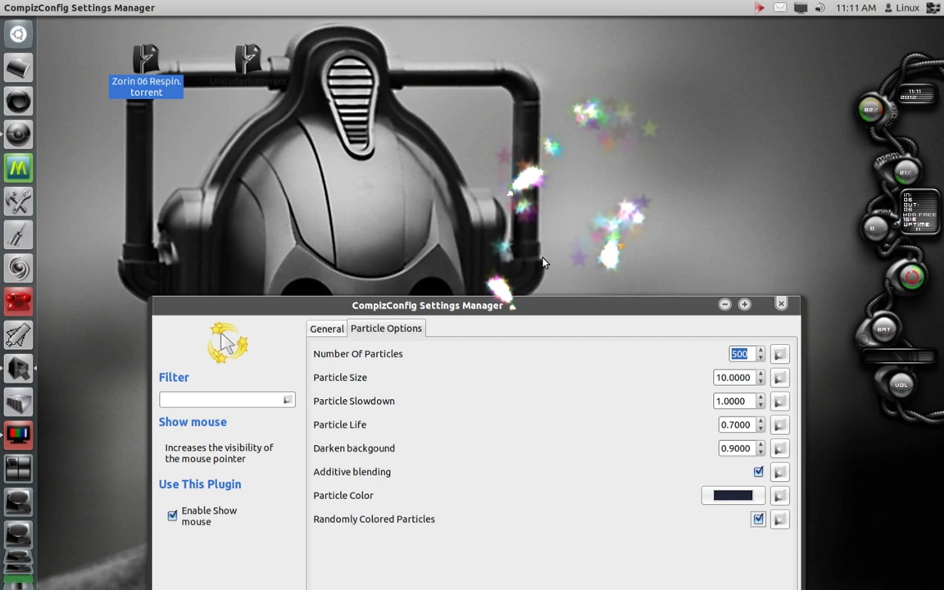
pyautogui.moveTo(521, 305); pyautogui.dragTo(527, 101)
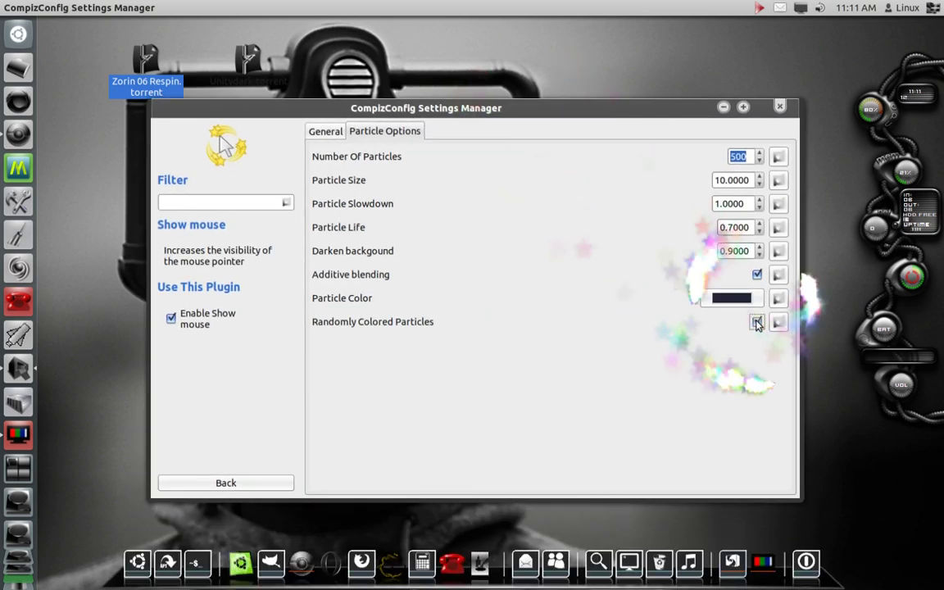
pyautogui.click(755, 323)
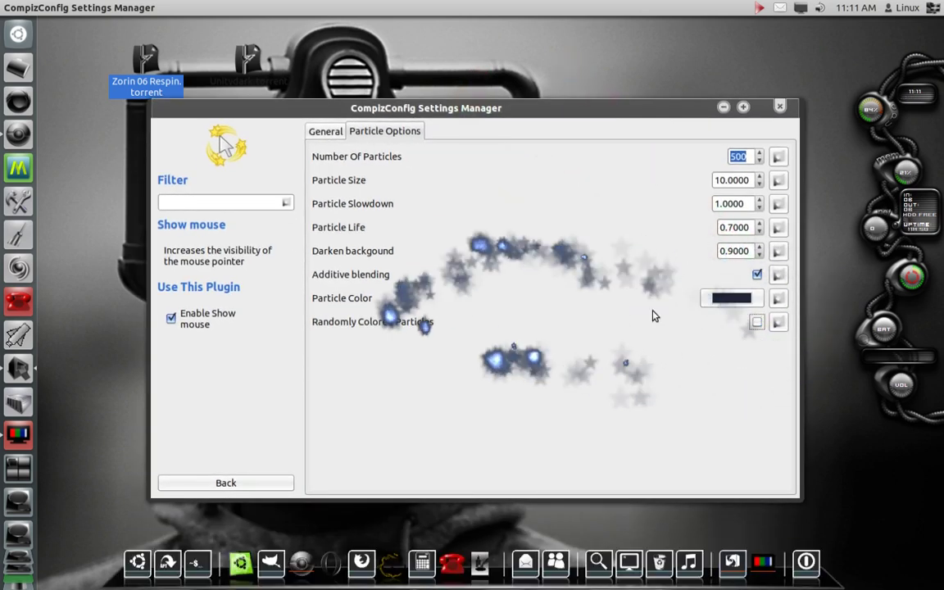
# Set the particle colour to purple #5A326B and return to the plugin list.
pyautogui.click(729, 299)
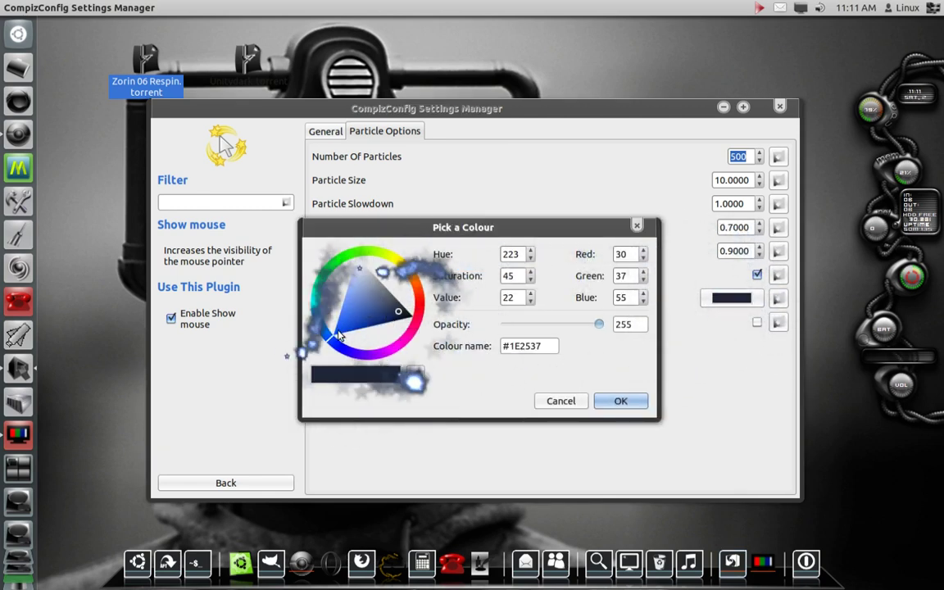
pyautogui.click(342, 345)
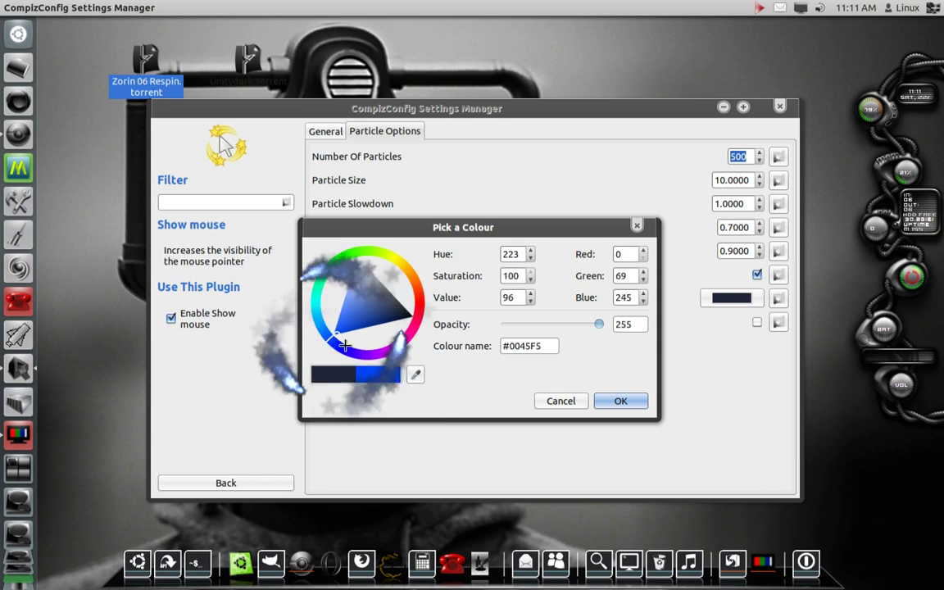
pyautogui.moveTo(342, 344)
pyautogui.mouseDown()
pyautogui.moveTo(375, 326)
pyautogui.moveTo(338, 342)
pyautogui.moveTo(379, 359)
pyautogui.moveTo(381, 291)
pyautogui.mouseUp()
pyautogui.click(372, 360)
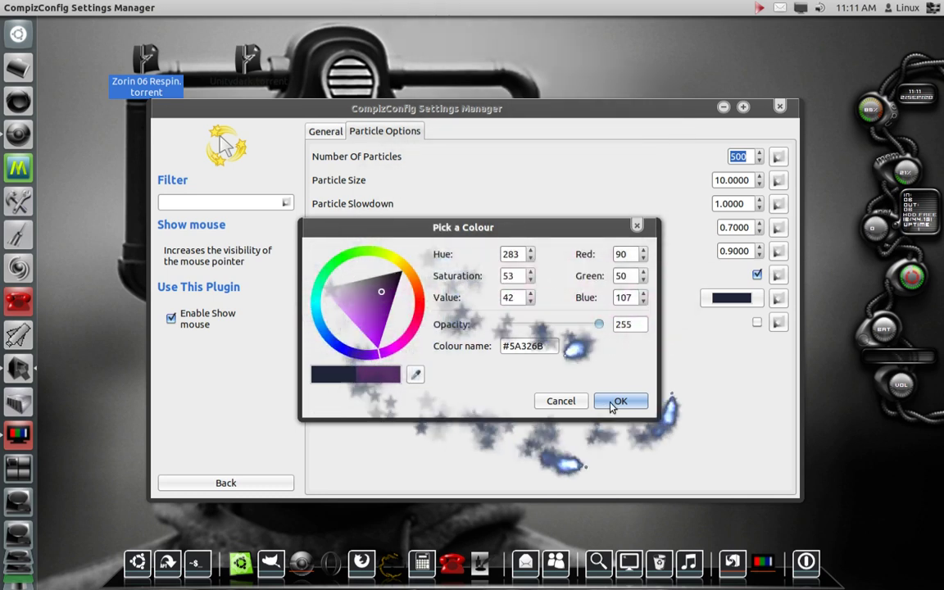
pyautogui.click(616, 401)
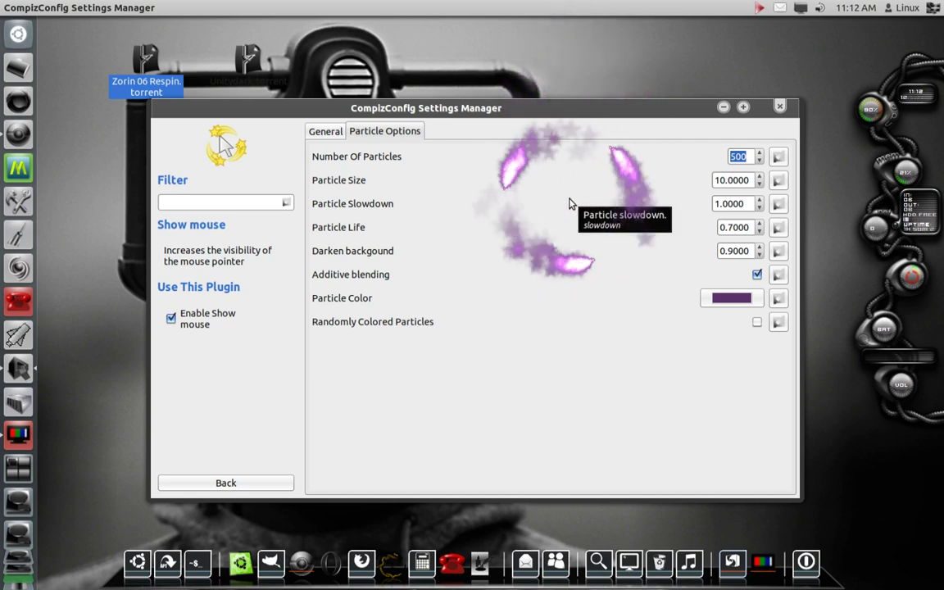
pyautogui.click(226, 484)
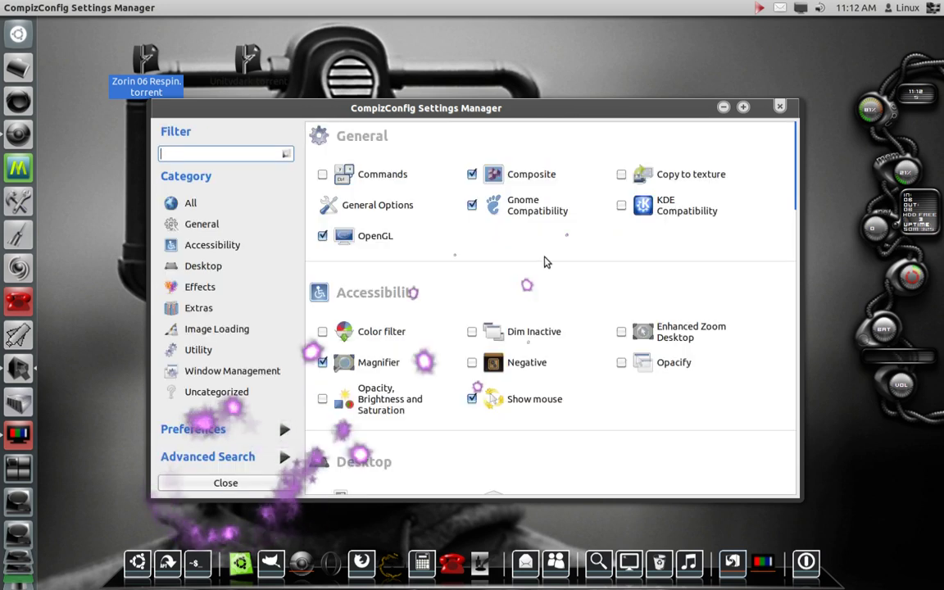
# Open Show mouse, stop the particle ring with Super+K, then scroll the plugin list down to Desktop.
pyautogui.click(495, 401)
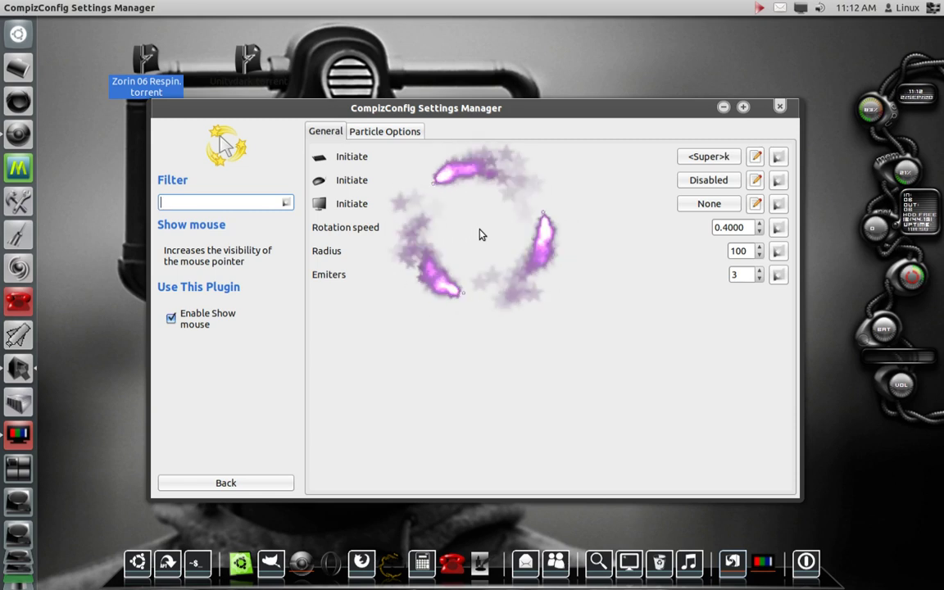
pyautogui.press('super+k')
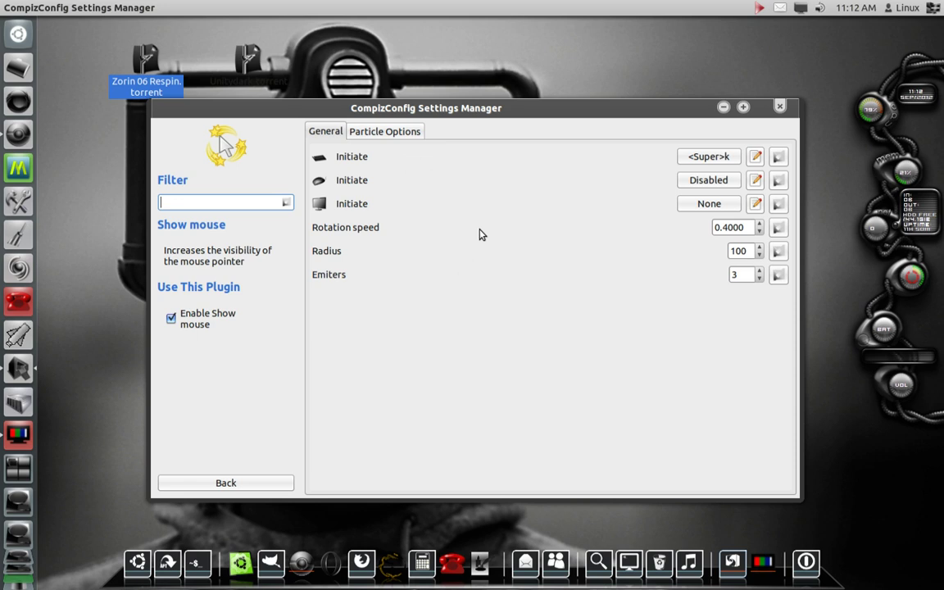
pyautogui.click(232, 483)
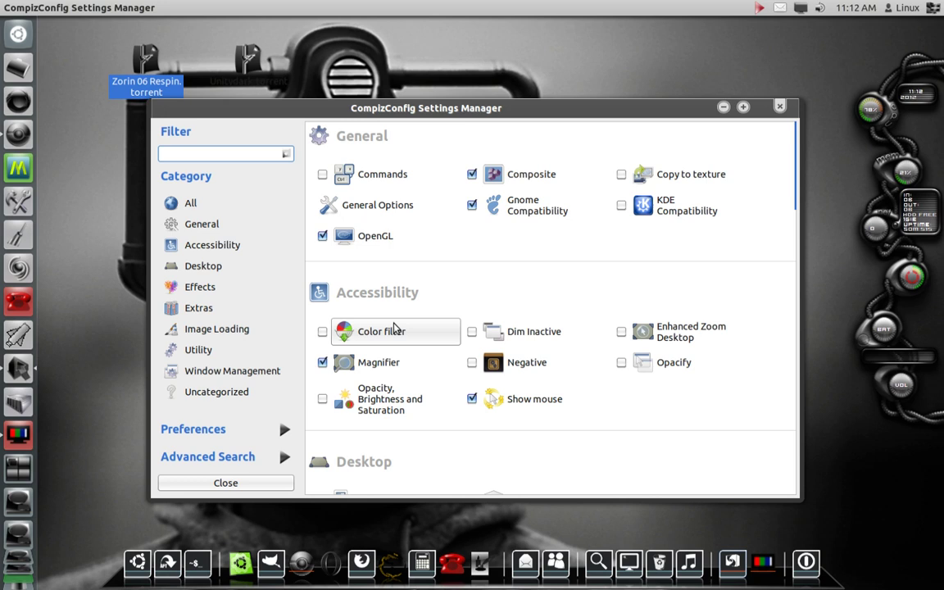
pyautogui.scroll(-4, 632, 358)
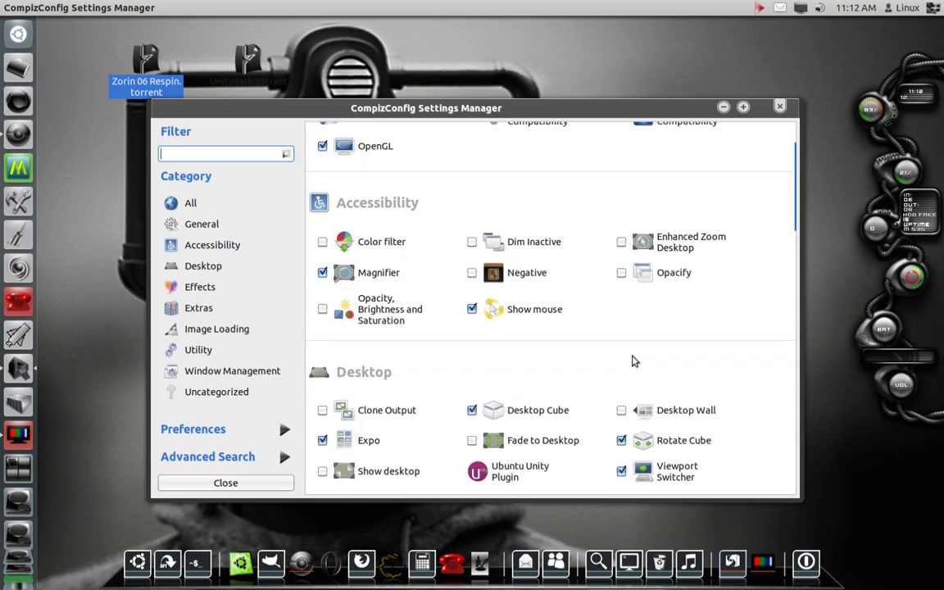
pyautogui.scroll(-1, 632, 358)
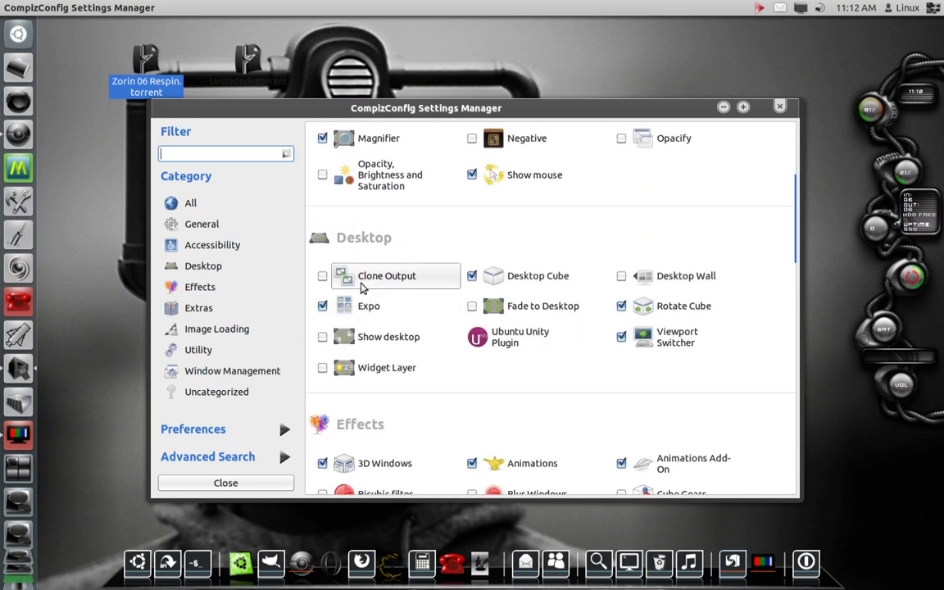
# Open Desktop Cube, browse its behaviour, appearance and transparency tabs, and inspect the Unfold shortcut unchanged.
pyautogui.click(526, 277)
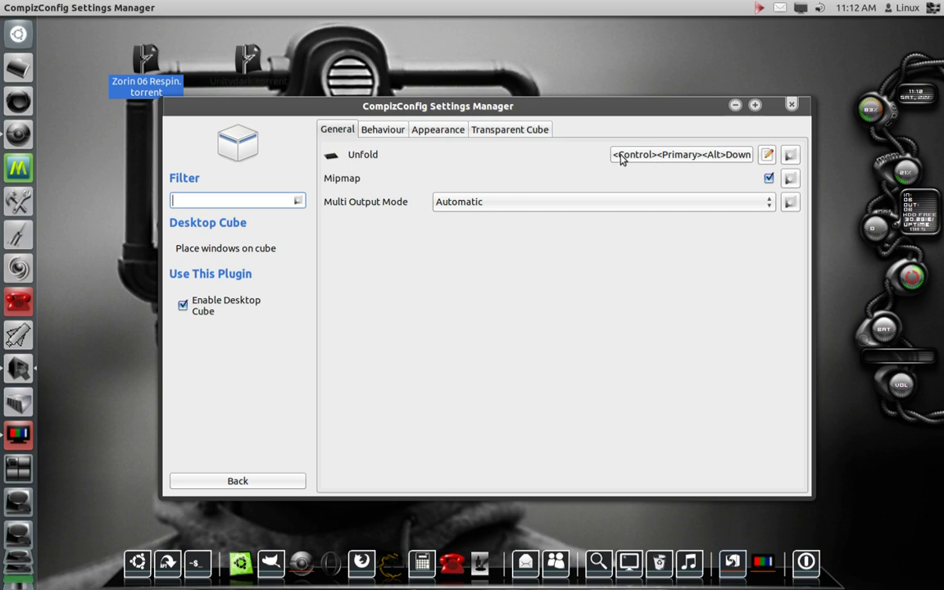
pyautogui.click(375, 130)
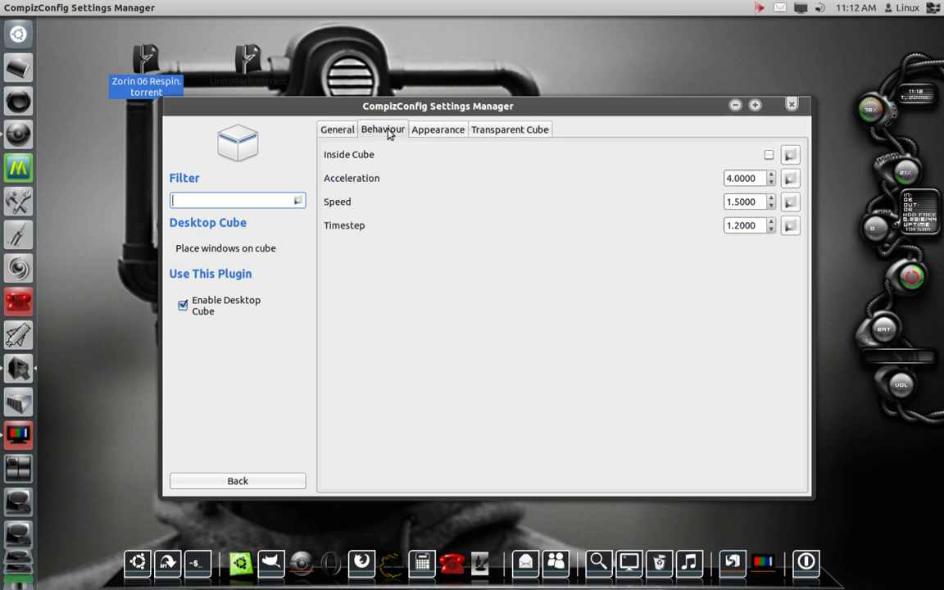
pyautogui.click(434, 134)
pyautogui.click(512, 132)
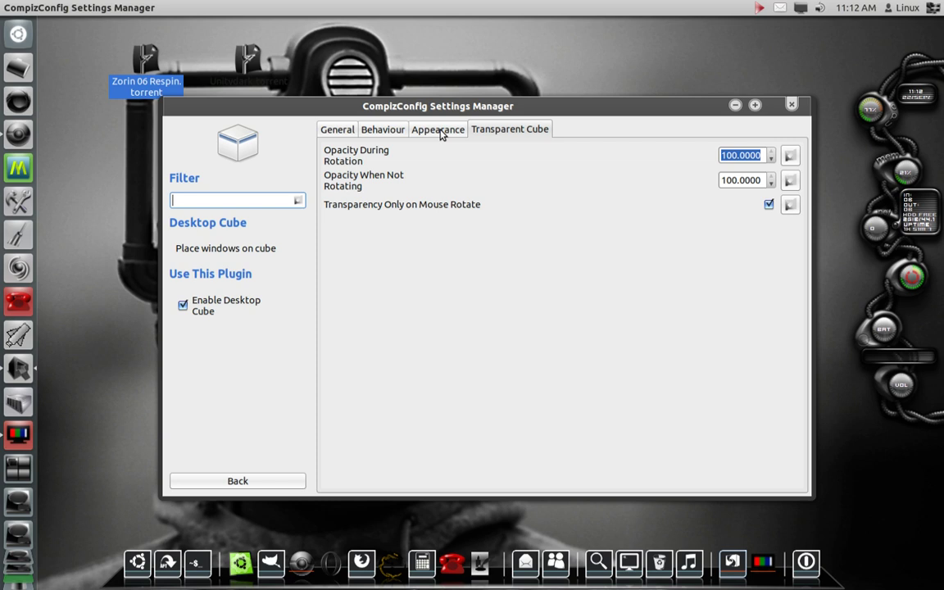
pyautogui.click(441, 133)
pyautogui.click(398, 132)
pyautogui.click(342, 133)
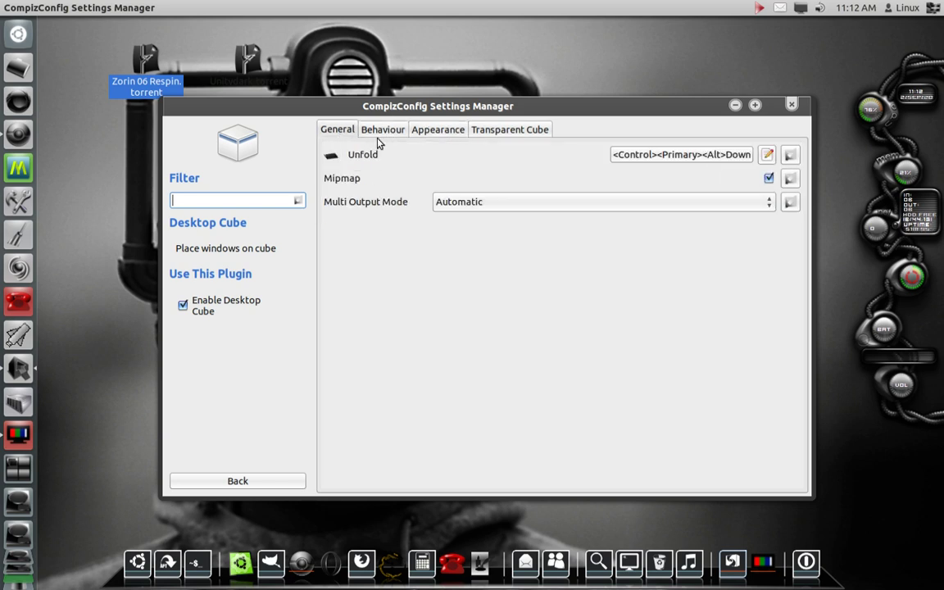
pyautogui.click(766, 155)
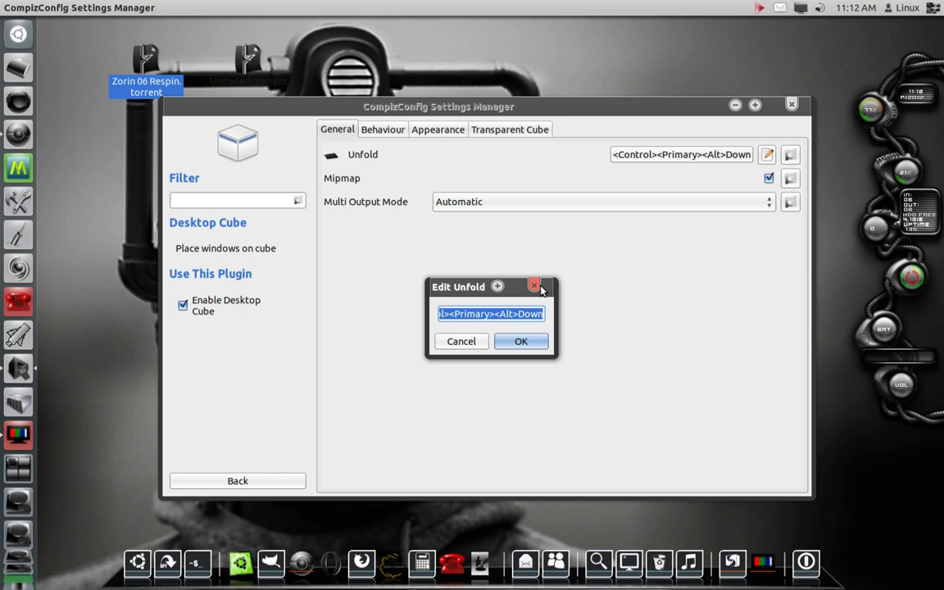
pyautogui.click(535, 286)
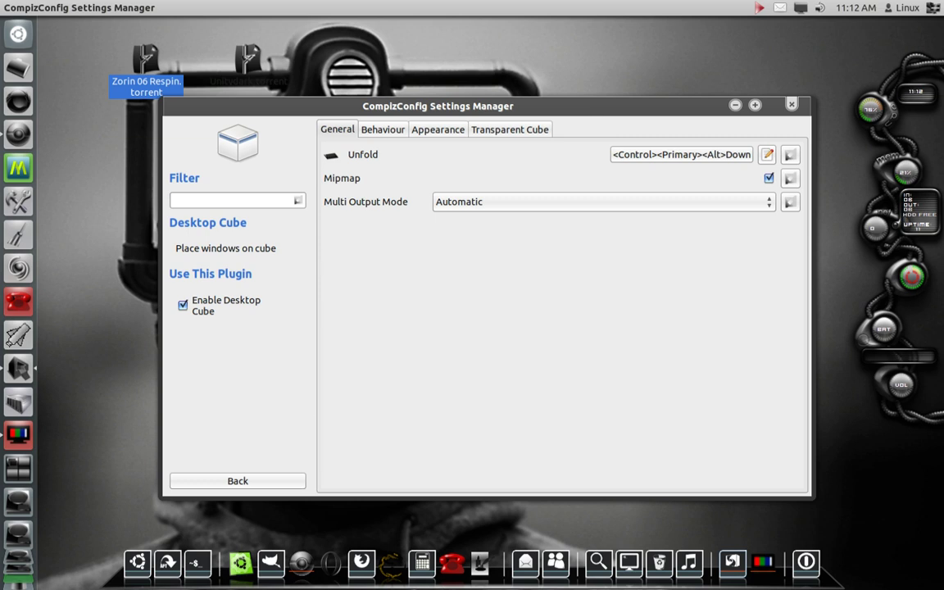
# Unfold the cube with Ctrl+Alt+Down, tilt it into 3-D, then spin to another face with Ctrl+Alt+Right.
pyautogui.hotkey('ctrl', 'alt', 'Down')
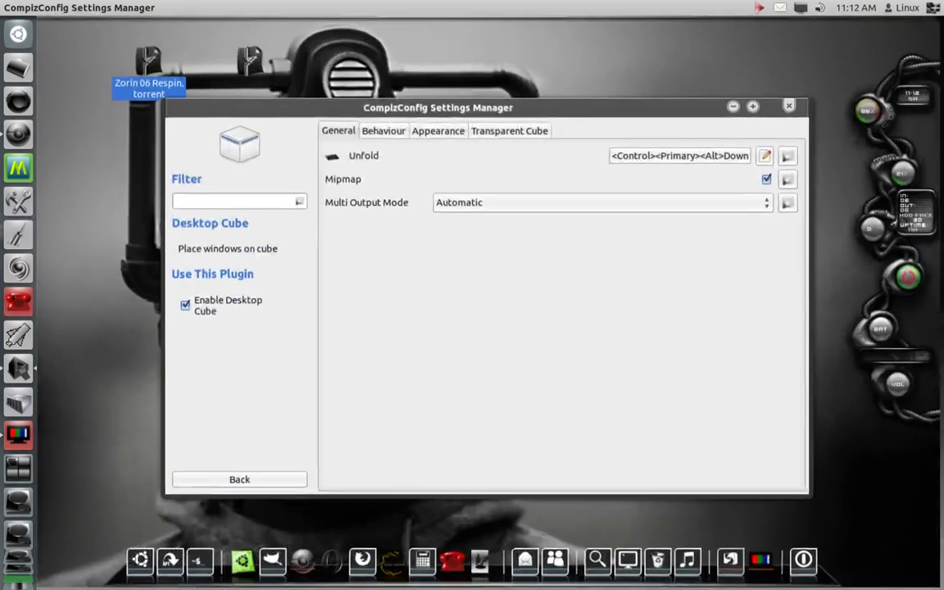
pyautogui.moveTo(548, 84); pyautogui.dragTo(547, 180)
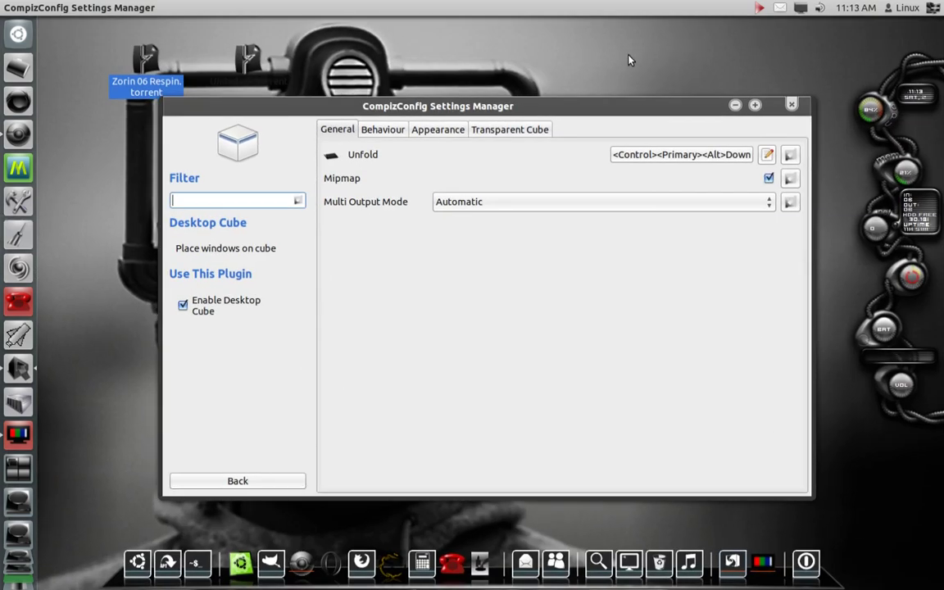
pyautogui.hotkey('ctrl', 'alt', 'Down')
pyautogui.hotkey('ctrl', 'alt', 'Right')
# Review Rotate Cube's key bindings, expanding the rotate and cube-face binding lists, then go back.
pyautogui.click(238, 481)
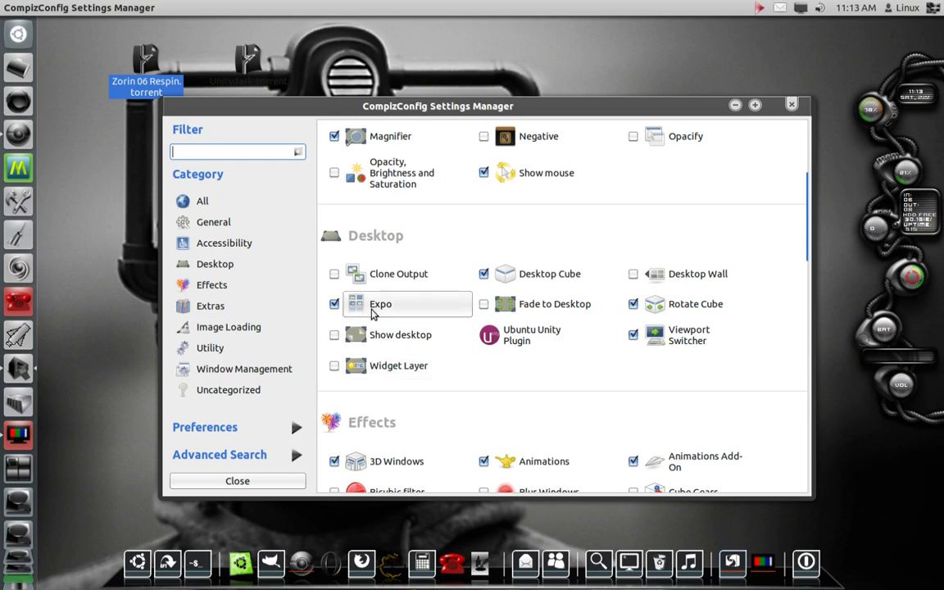
pyautogui.click(687, 305)
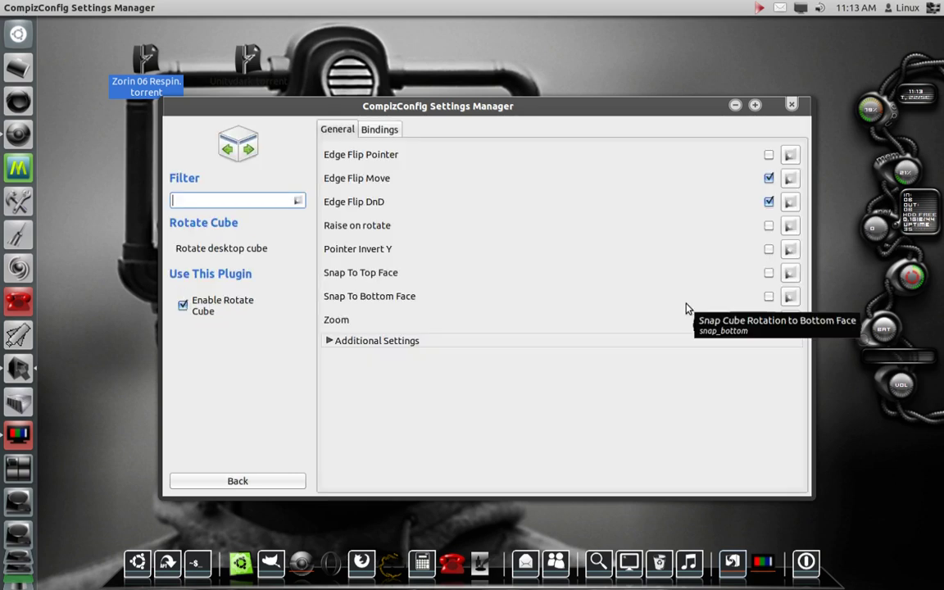
pyautogui.click(379, 131)
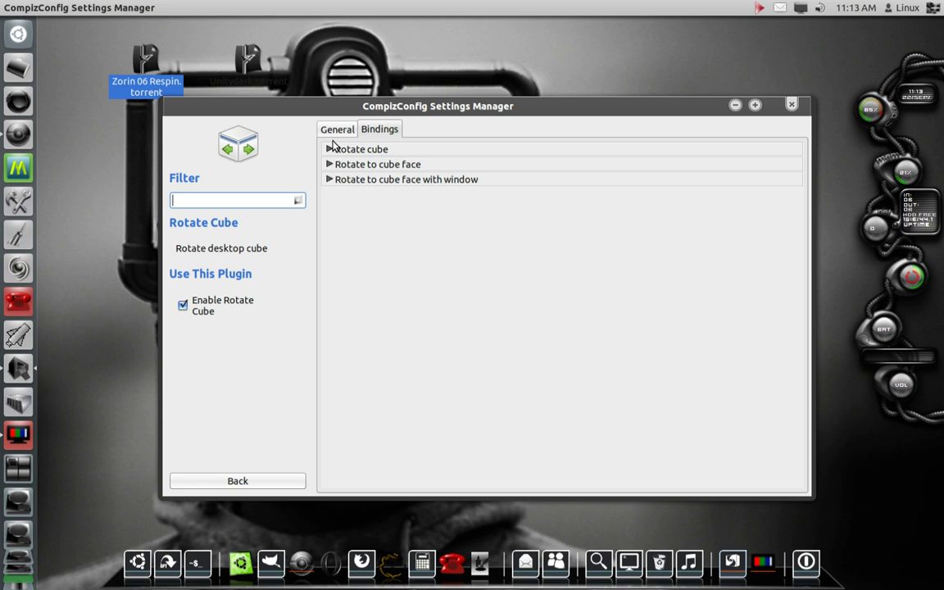
pyautogui.click(331, 150)
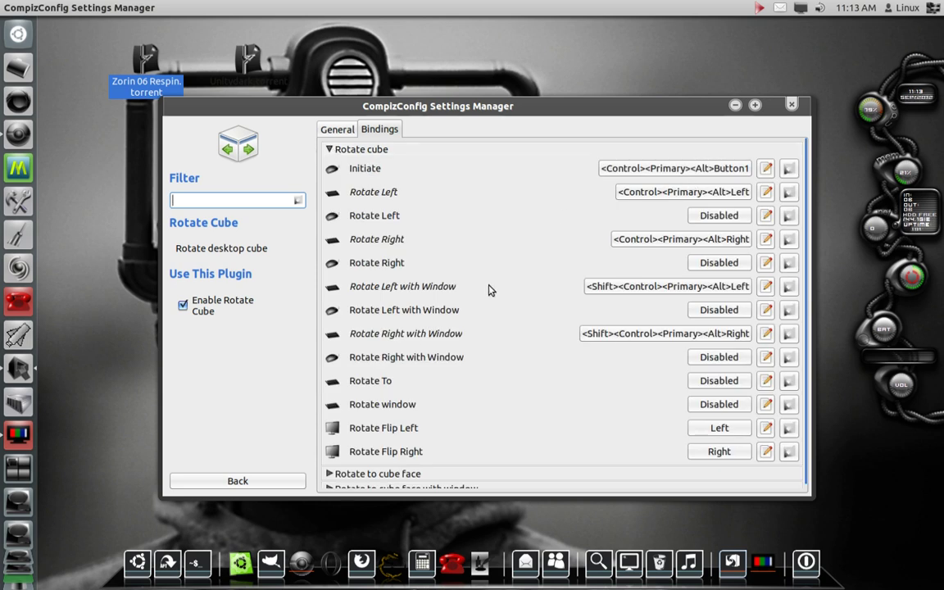
pyautogui.scroll(-1, 428, 373)
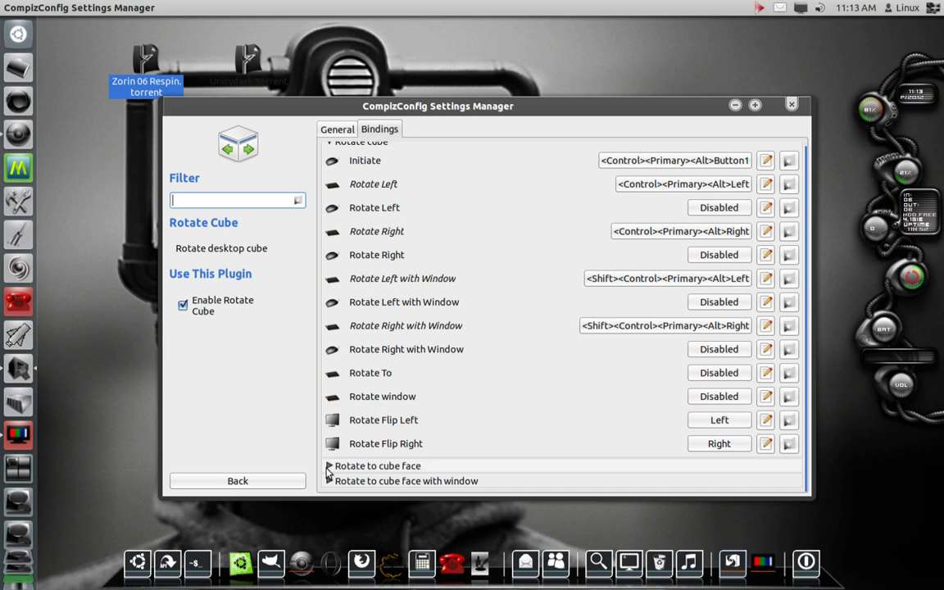
pyautogui.click(328, 467)
pyautogui.click(328, 466)
pyautogui.click(274, 482)
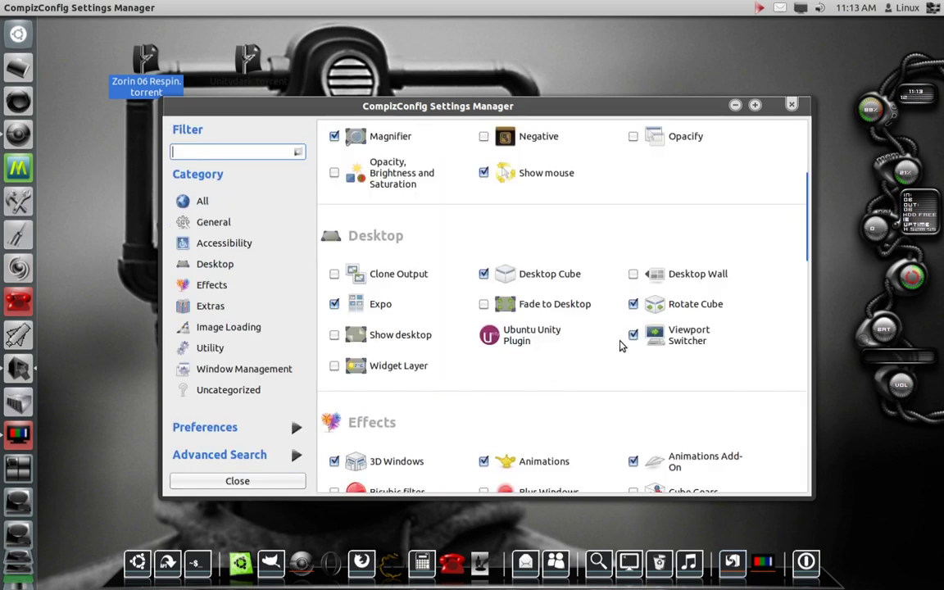
# Browse the Ubuntu Unity Plugin's Switcher, Experimental and Behaviour tabs, then return to the plugin list.
pyautogui.click(517, 336)
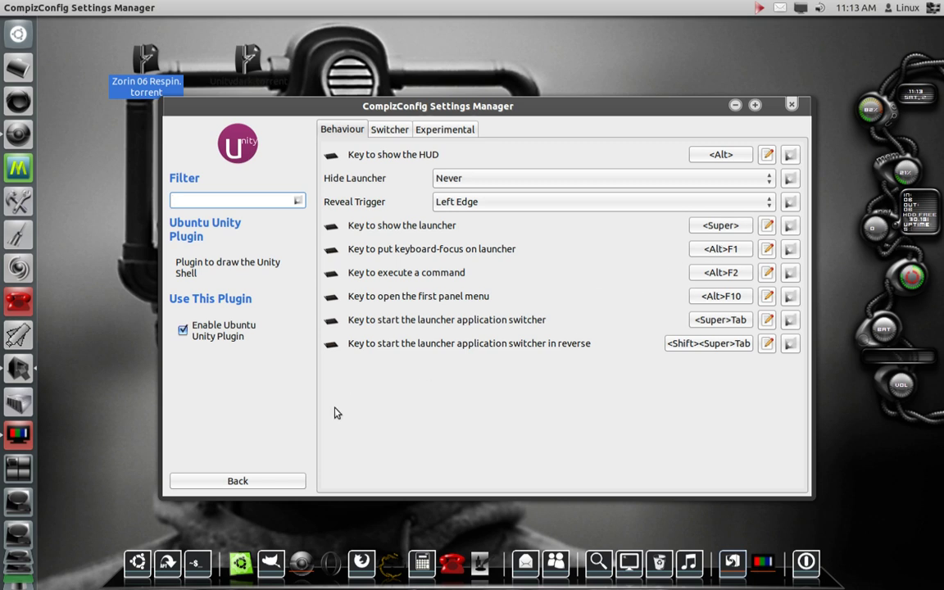
pyautogui.click(402, 131)
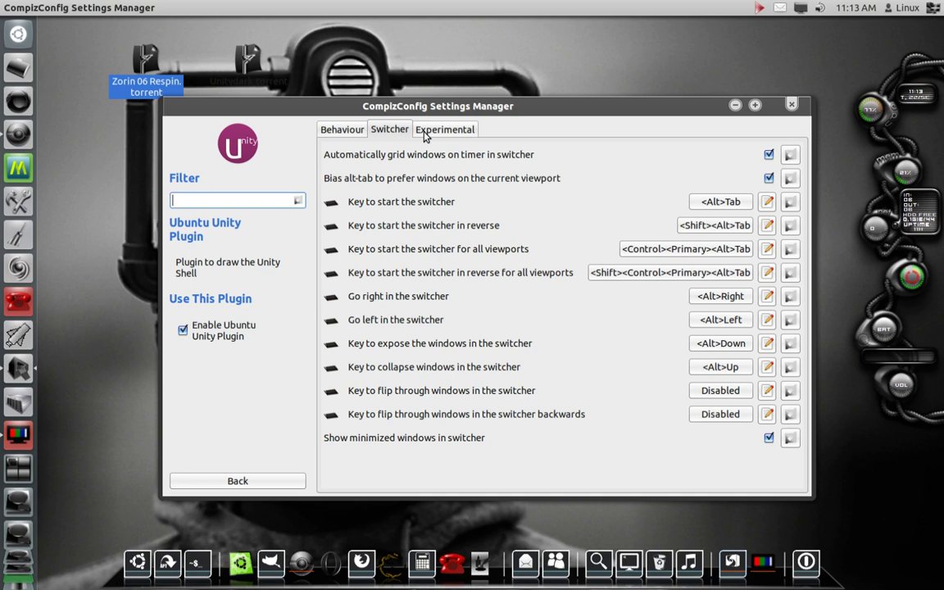
pyautogui.click(433, 132)
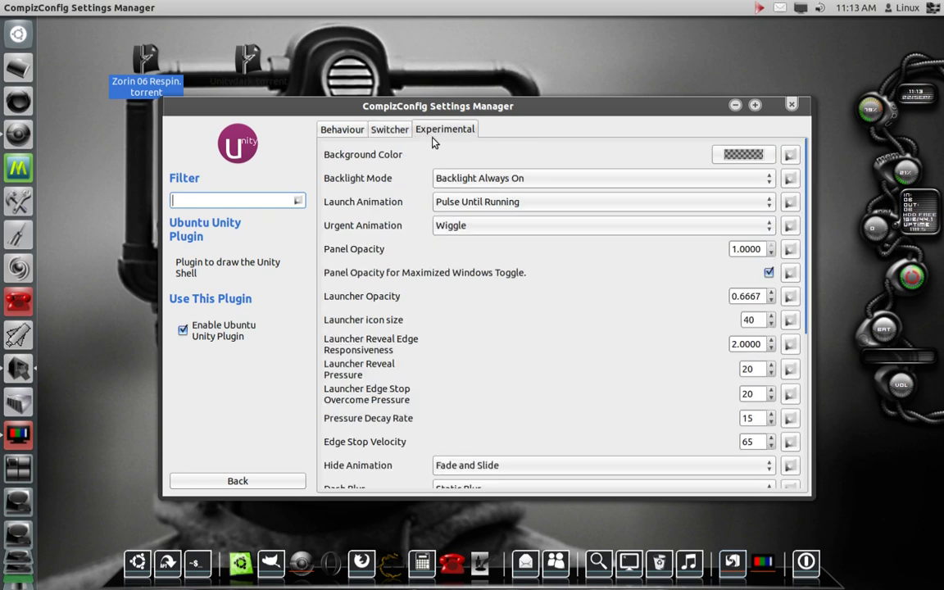
pyautogui.click(387, 133)
pyautogui.click(341, 133)
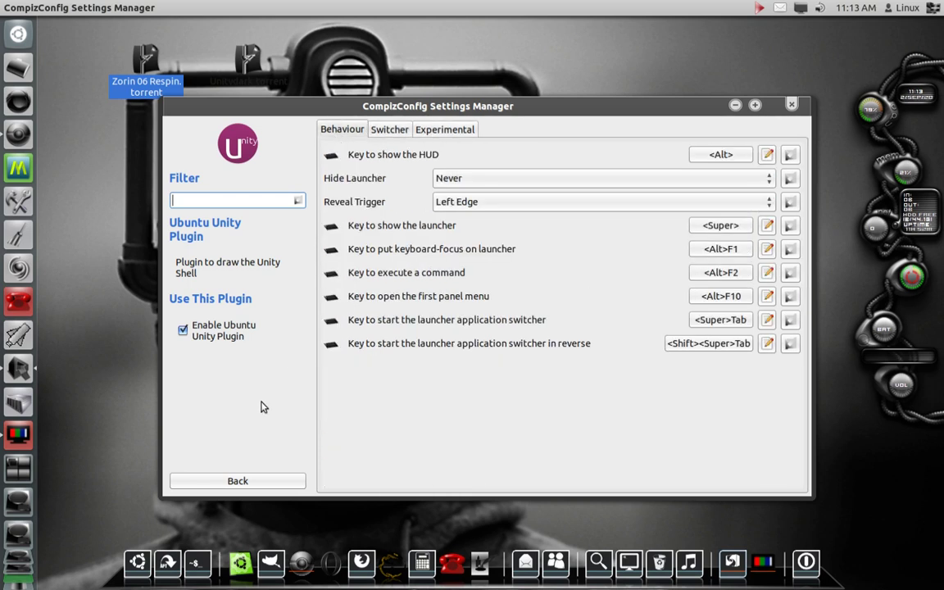
pyautogui.click(238, 480)
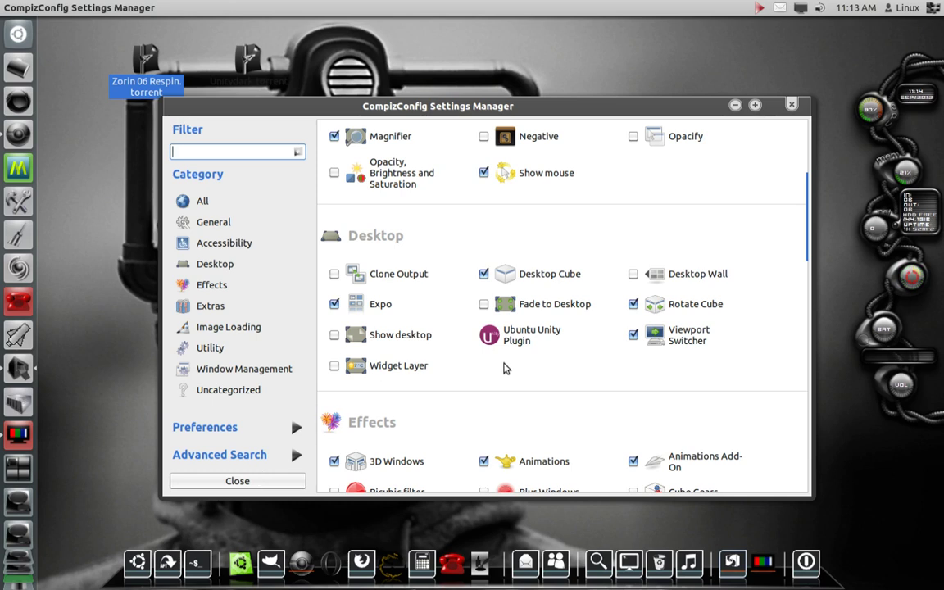
pyautogui.scroll(-2, 503, 367)
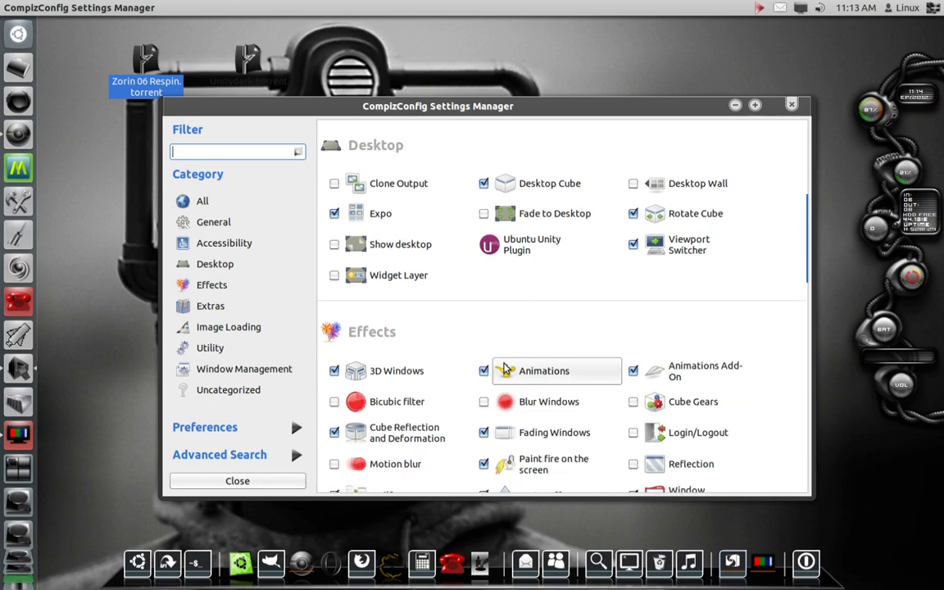
pyautogui.click(390, 377)
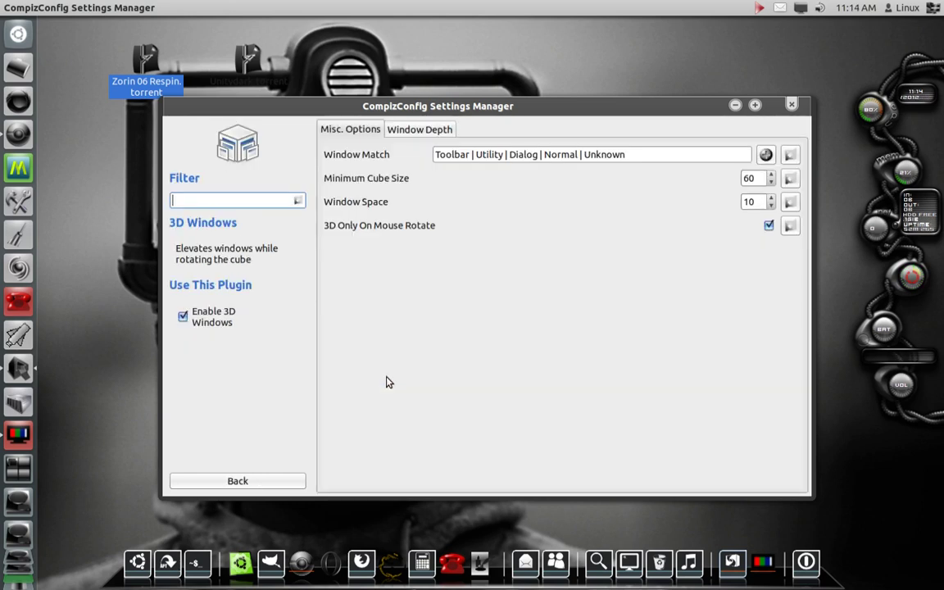
pyautogui.click(414, 131)
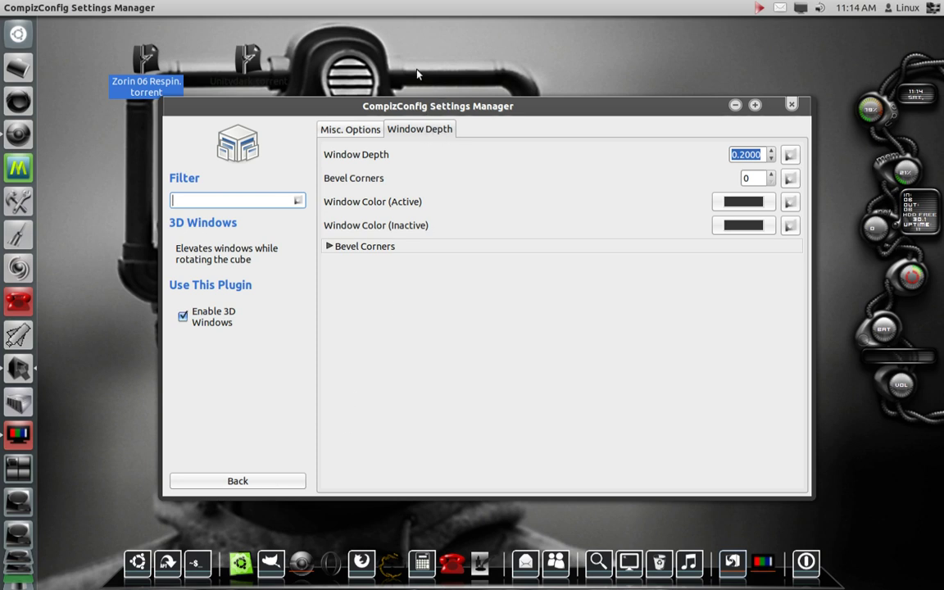
pyautogui.hotkey('ctrl', 'alt', 'Left')
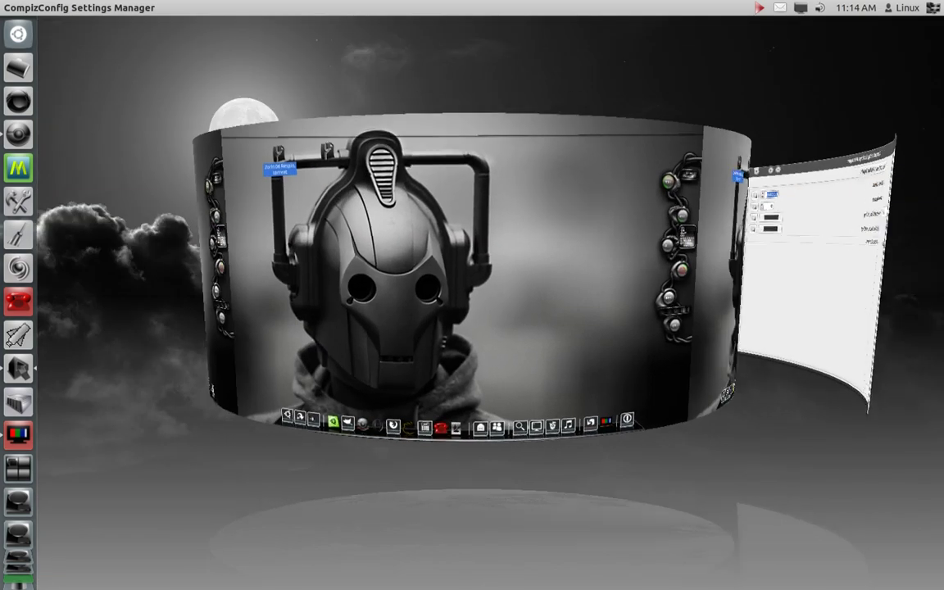
pyautogui.hotkey('ctrl', 'alt', 'Right')
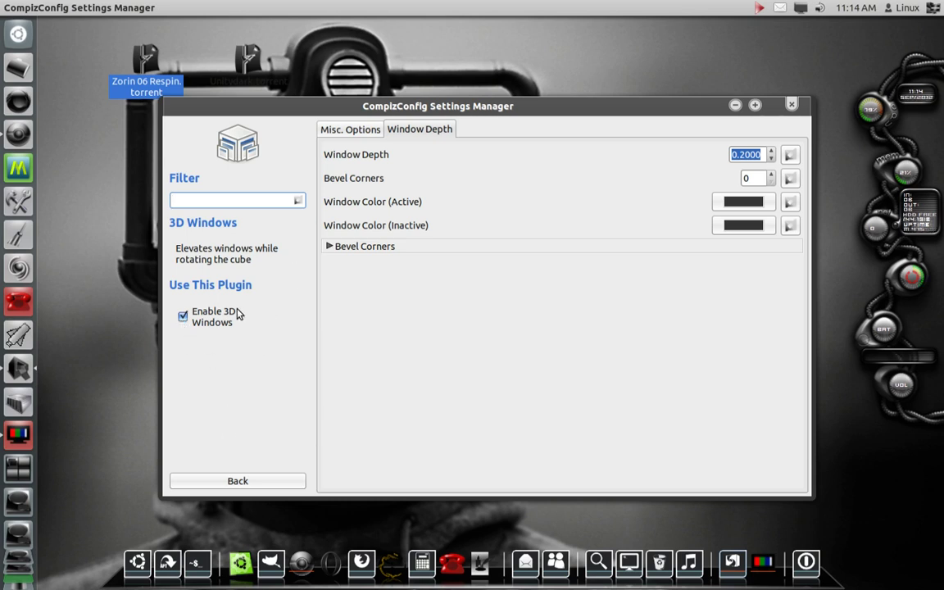
pyautogui.click(250, 481)
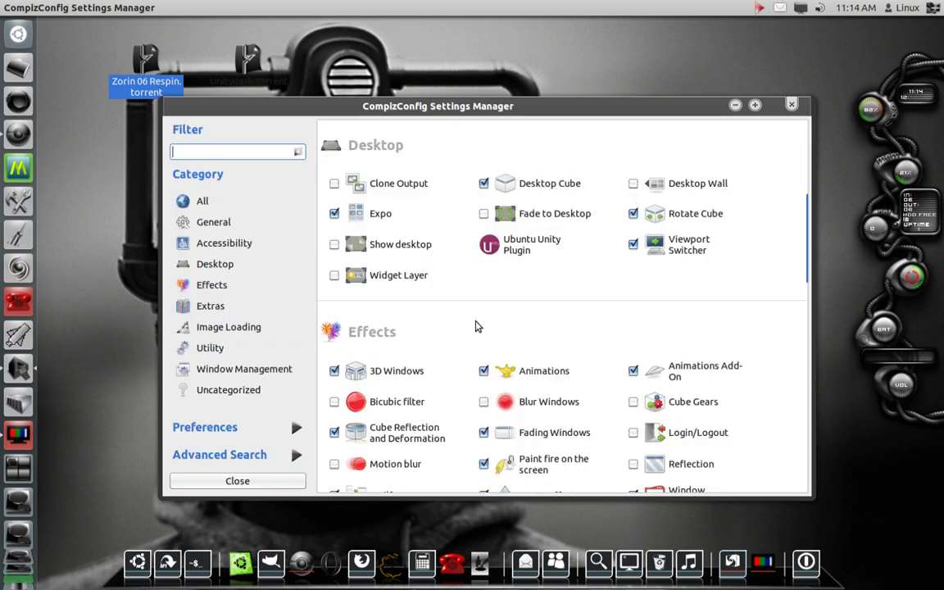
pyautogui.scroll(-2, 500, 320)
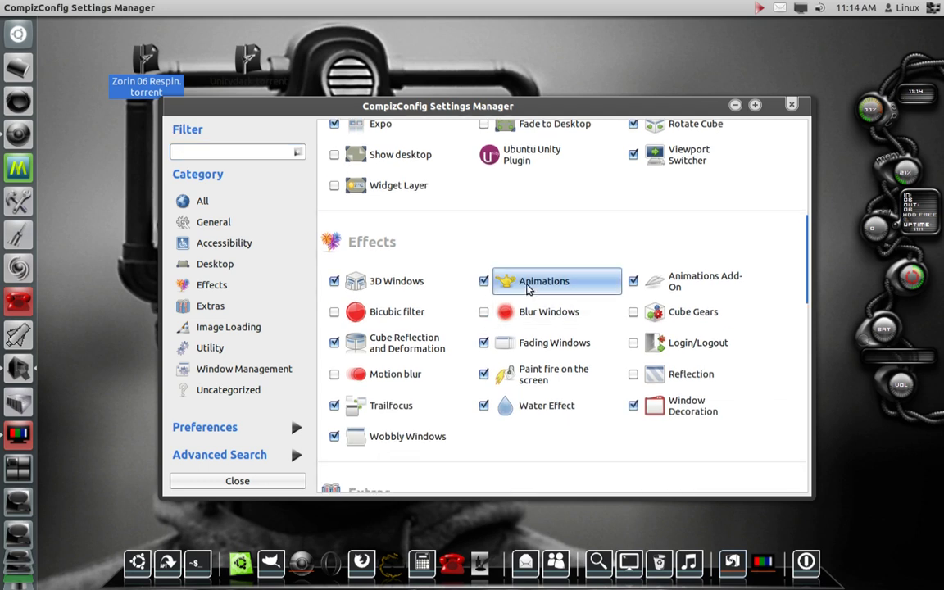
# Open Animations, then wobble and close the Ubuntu Tweak window to preview the effects.
pyautogui.click(528, 287)
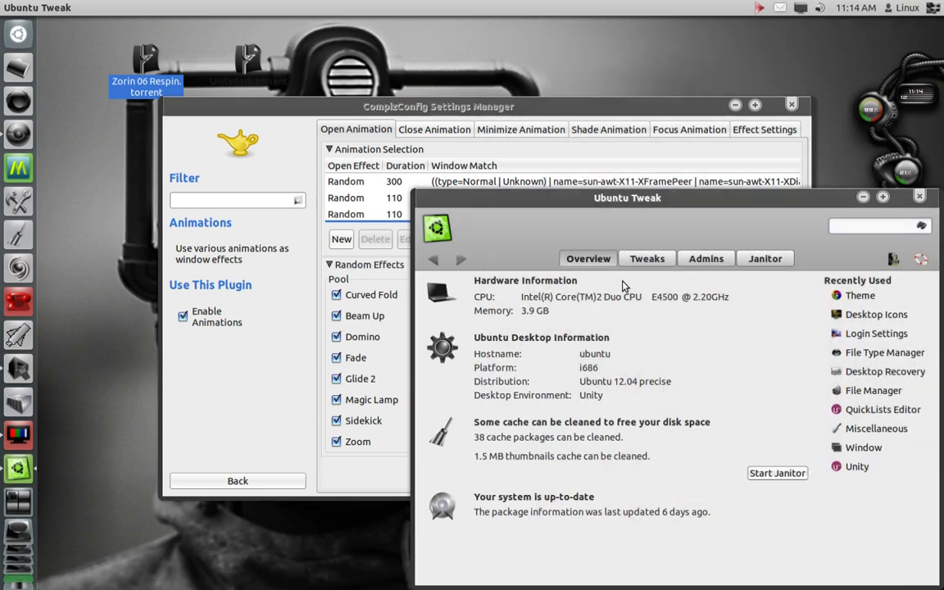
pyautogui.moveTo(525, 144); pyautogui.dragTo(457, 145)
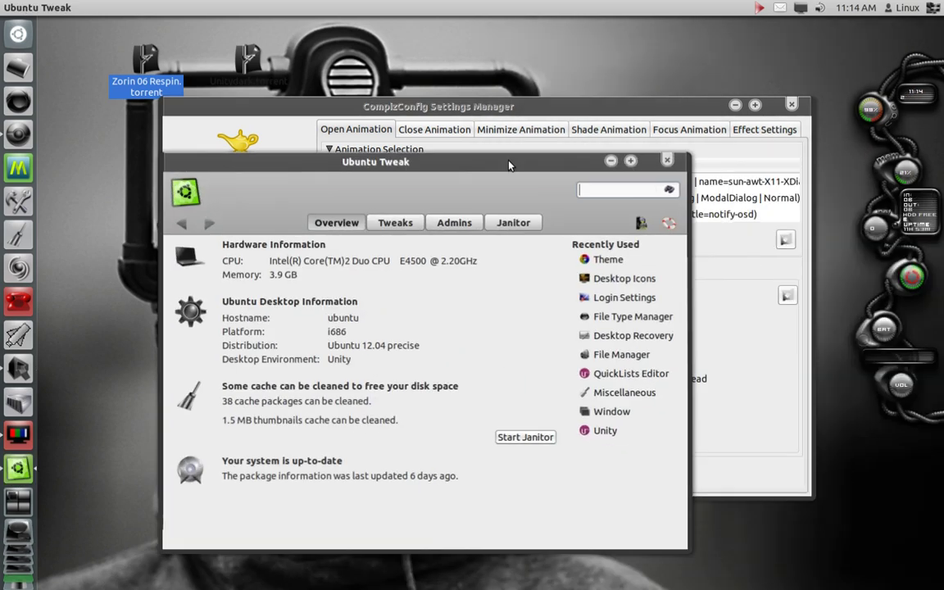
pyautogui.click(669, 163)
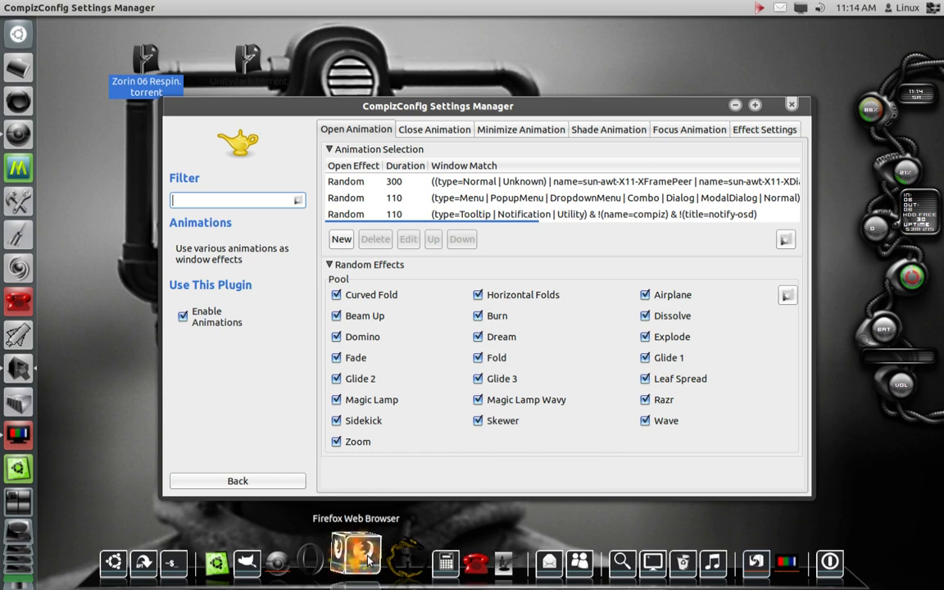
pyautogui.click(369, 560)
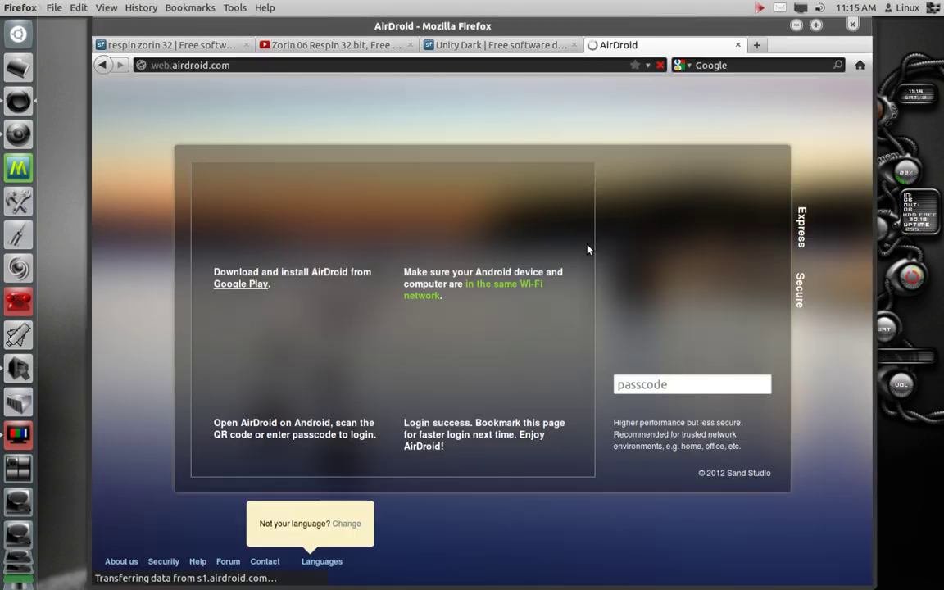
pyautogui.click(798, 31)
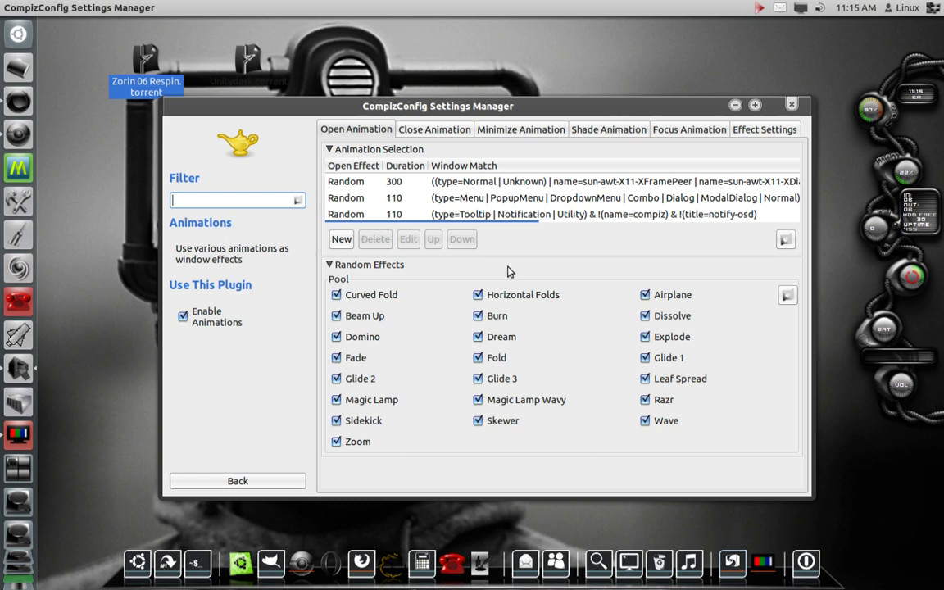
# Show the Close Animation tab's Burn settings, then open and close the Home folder twice to watch it burn.
pyautogui.click(429, 131)
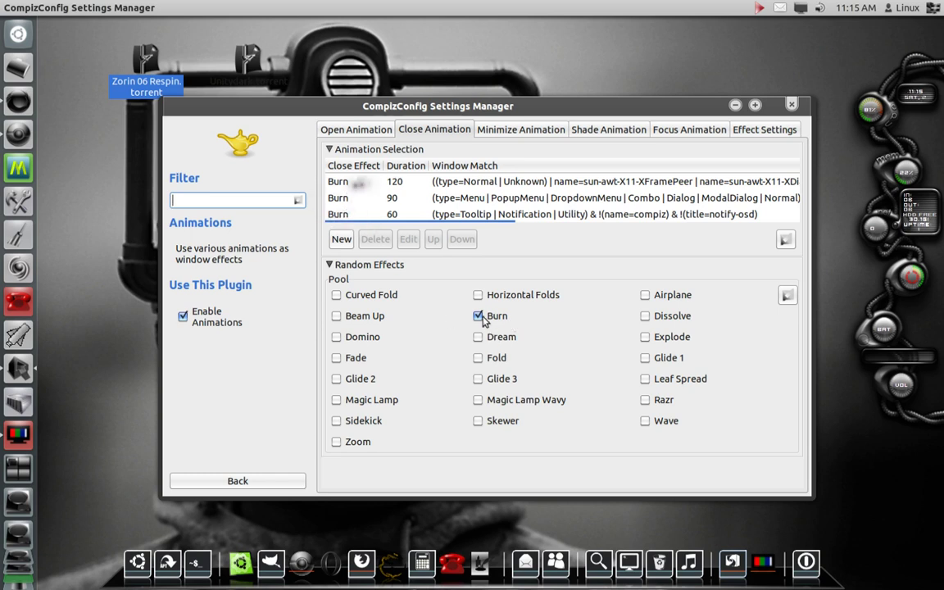
pyautogui.click(21, 72)
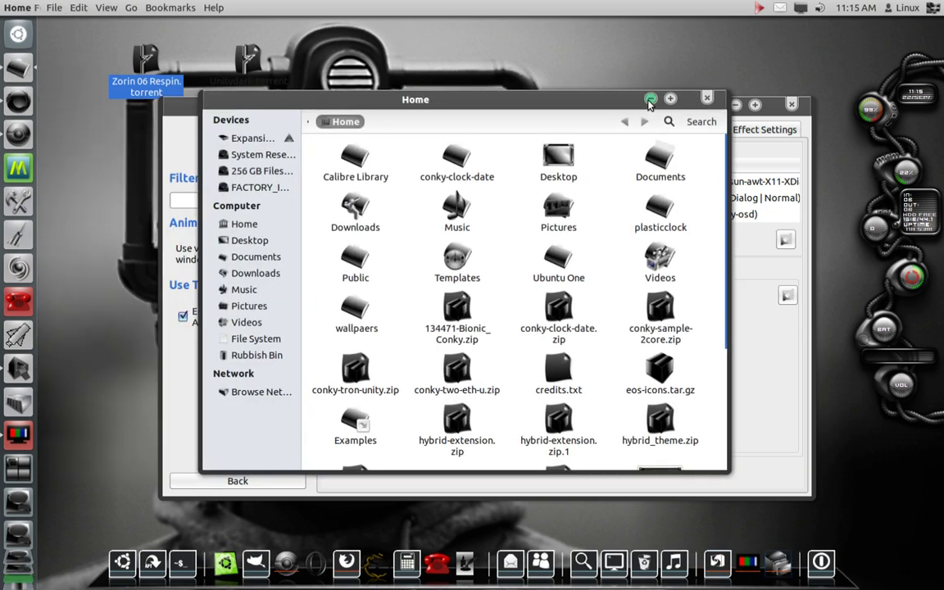
pyautogui.click(654, 99)
pyautogui.click(18, 69)
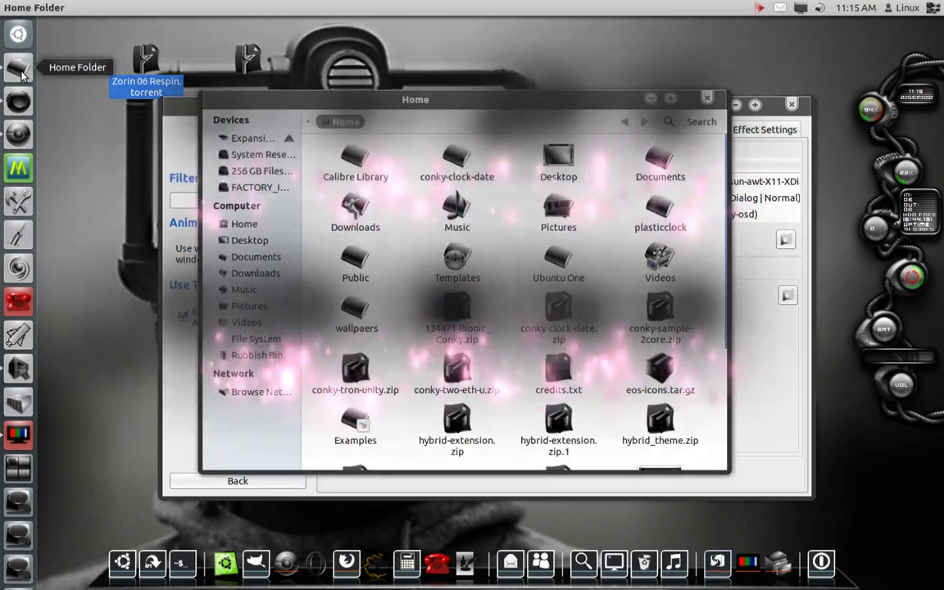
pyautogui.click(650, 99)
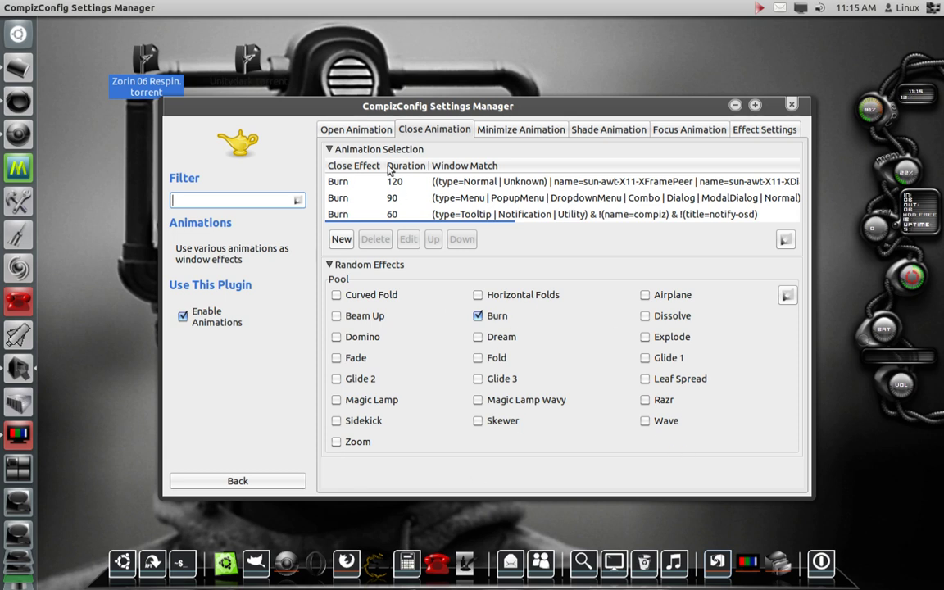
pyautogui.moveTo(331, 113); pyautogui.dragTo(325, 114)
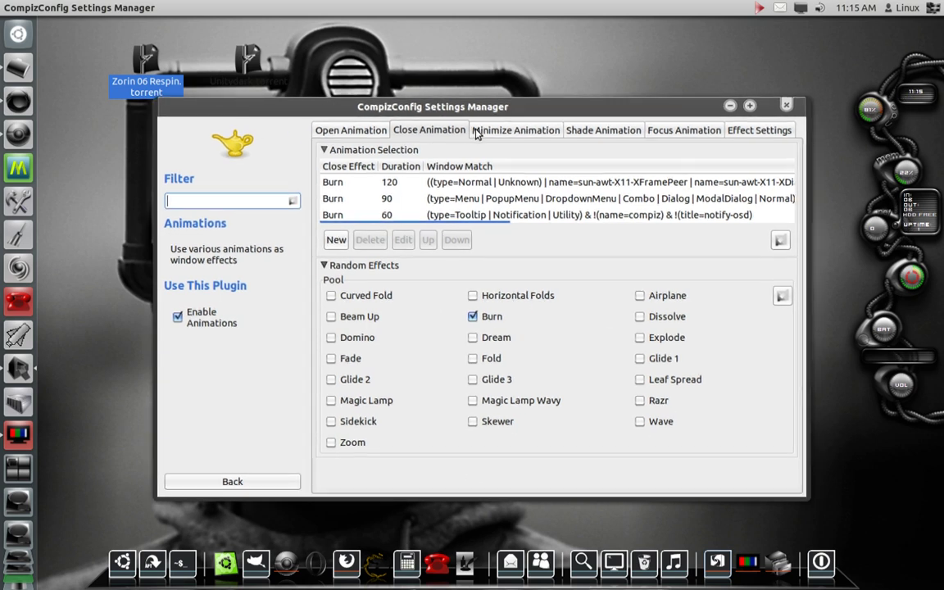
# Browse the Minimize, Shade, Focus and Effect Settings tabs, then go back to the plugin list.
pyautogui.click(491, 138)
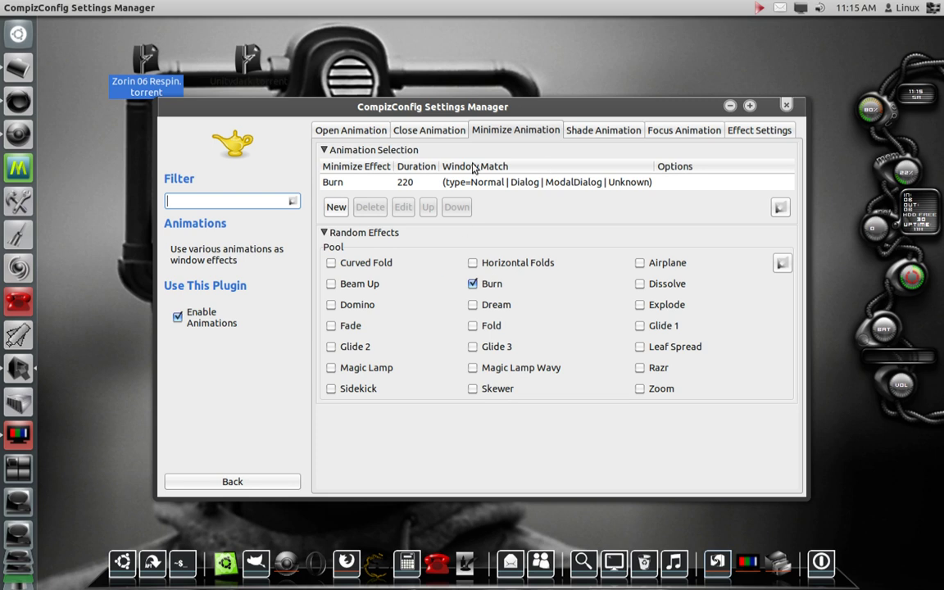
pyautogui.click(425, 131)
pyautogui.click(512, 139)
pyautogui.click(604, 138)
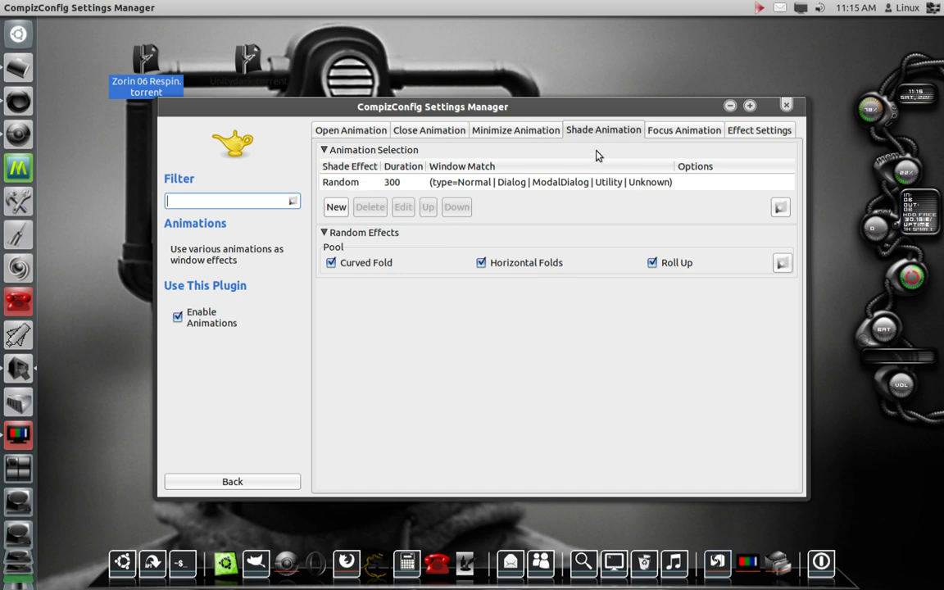
pyautogui.click(678, 130)
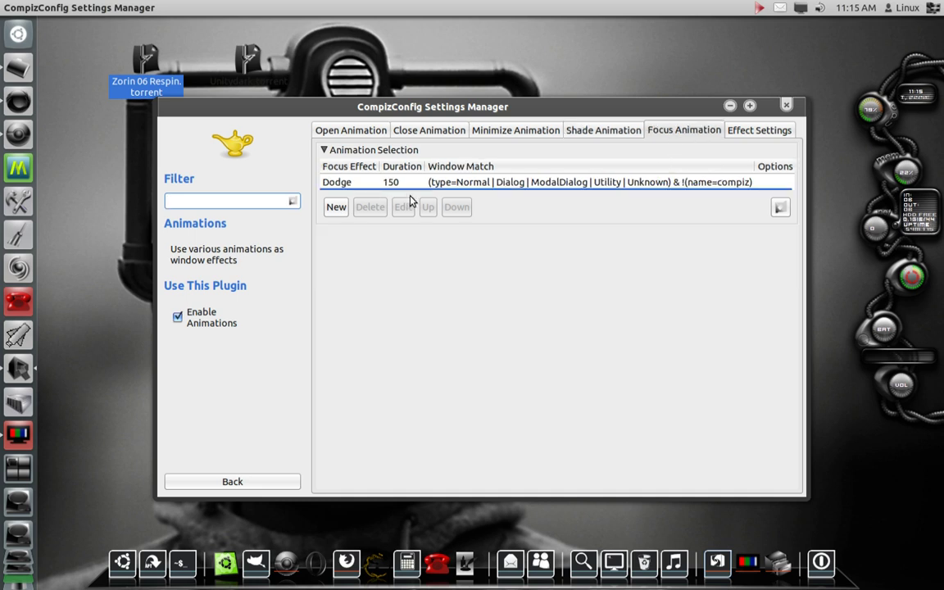
pyautogui.click(756, 134)
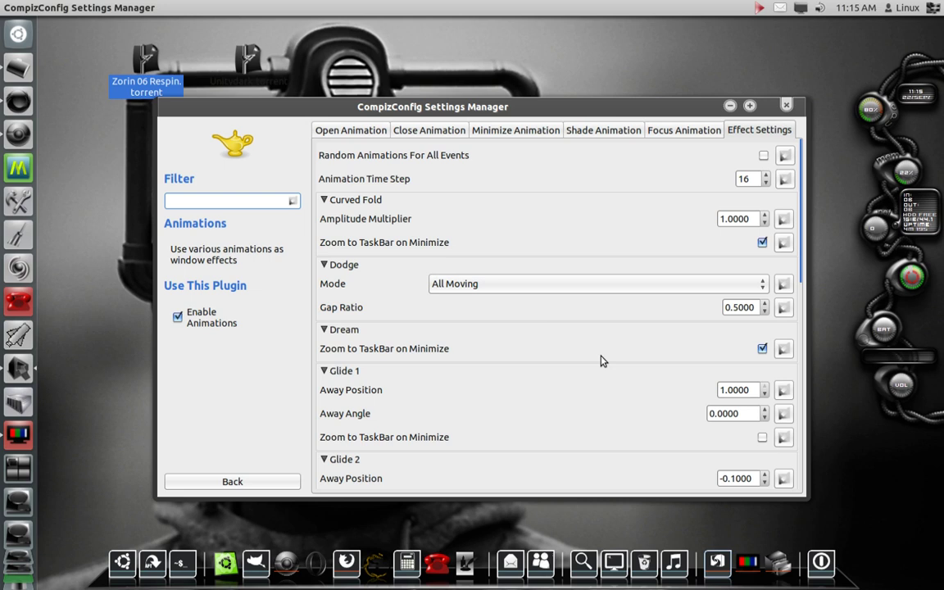
pyautogui.scroll(-6, 632, 381)
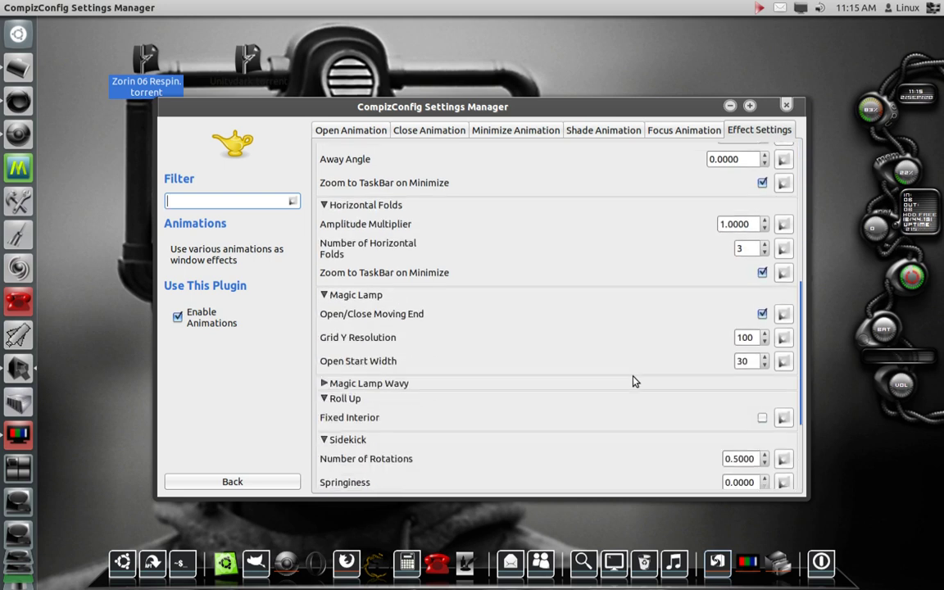
pyautogui.click(253, 483)
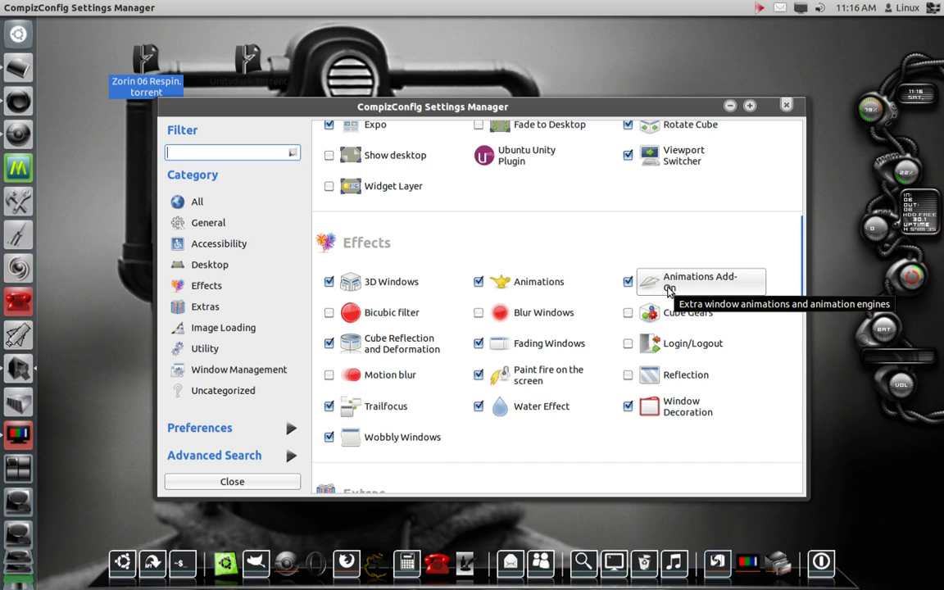
# Open the Animations Add-On effect settings, show Burn instead of Beam, and open Home to watch it burn.
pyautogui.click(670, 288)
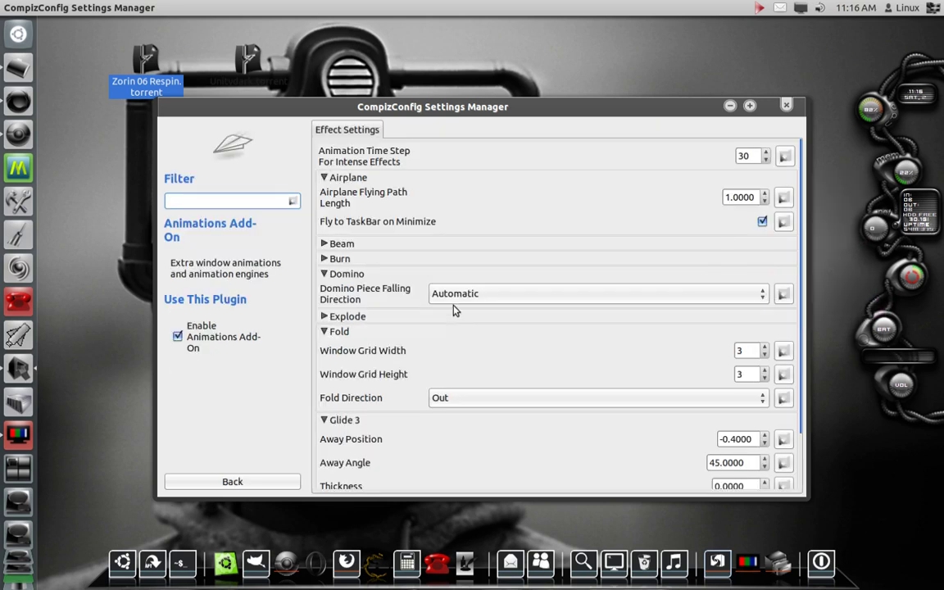
pyautogui.moveTo(439, 107); pyautogui.dragTo(417, 83)
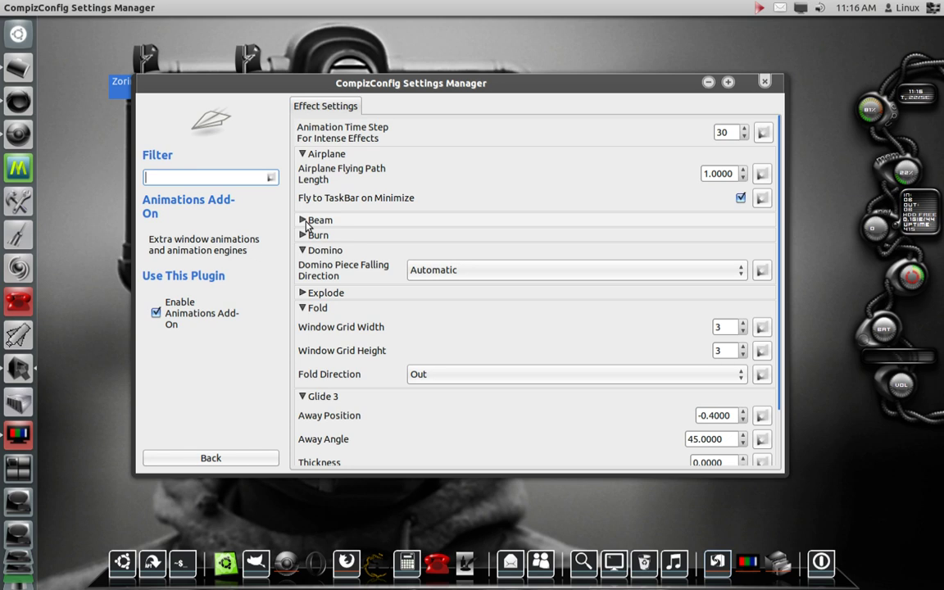
pyautogui.click(308, 222)
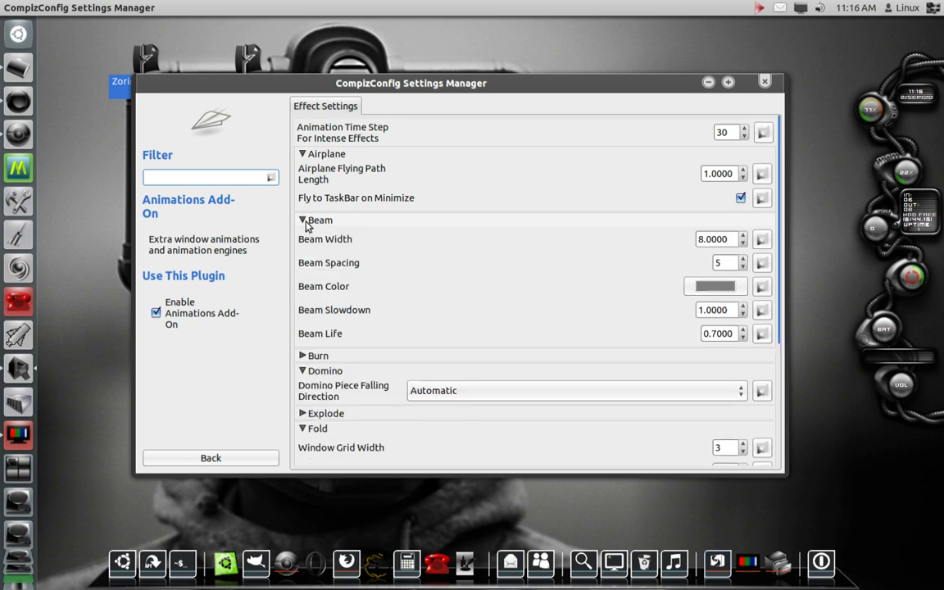
pyautogui.click(306, 223)
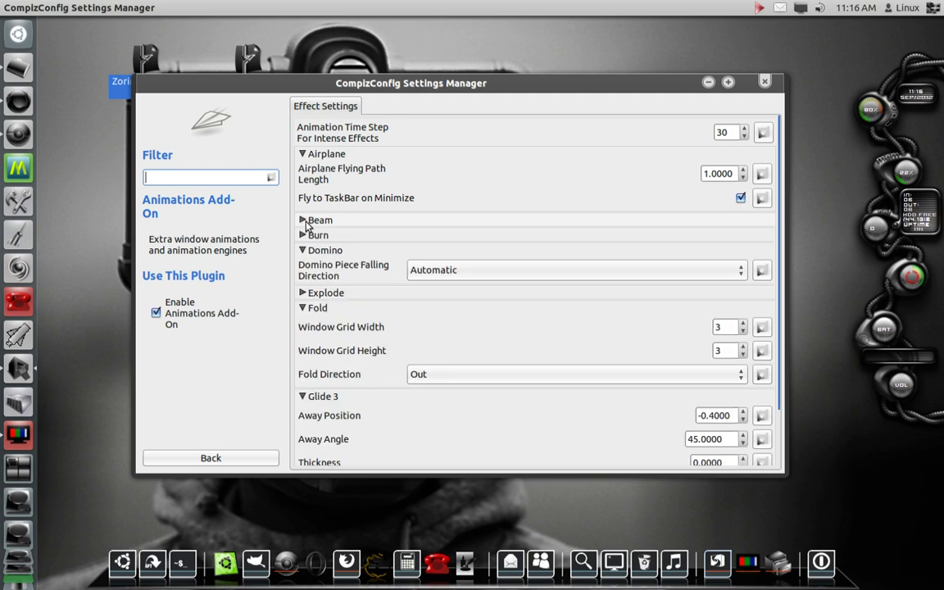
pyautogui.click(302, 236)
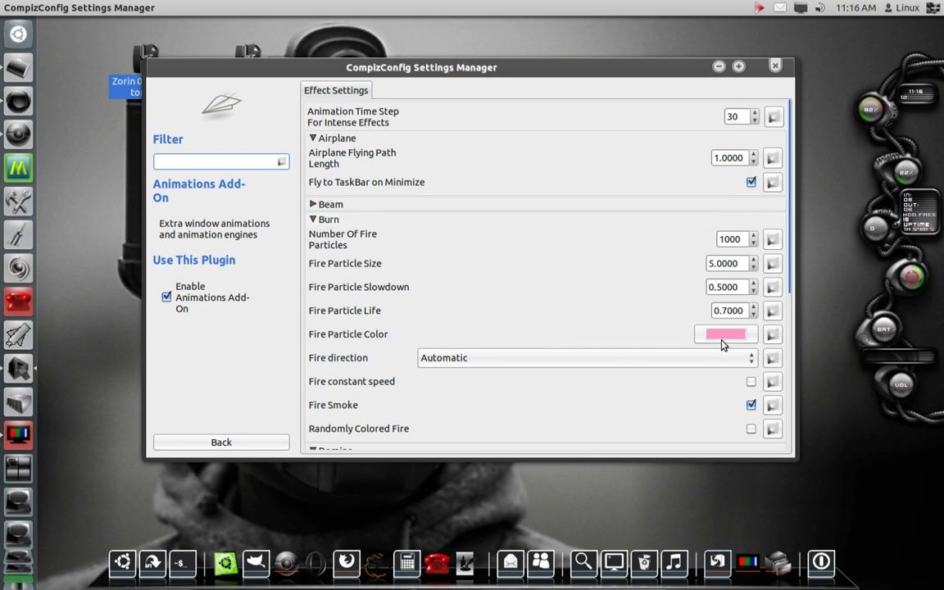
pyautogui.click(29, 75)
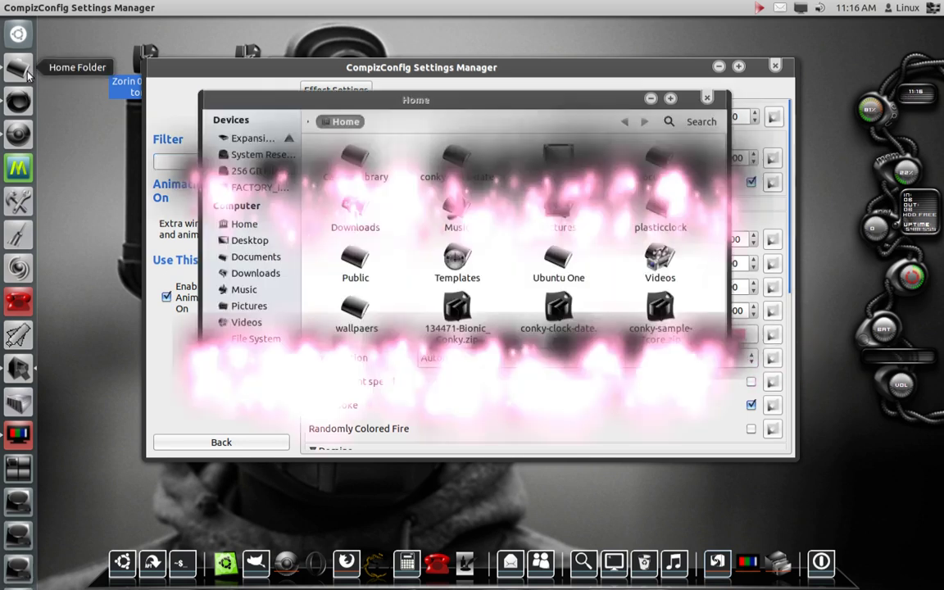
# Preview the burn animation on the Home window, then turn off Fire Smoke and test again.
pyautogui.click(651, 98)
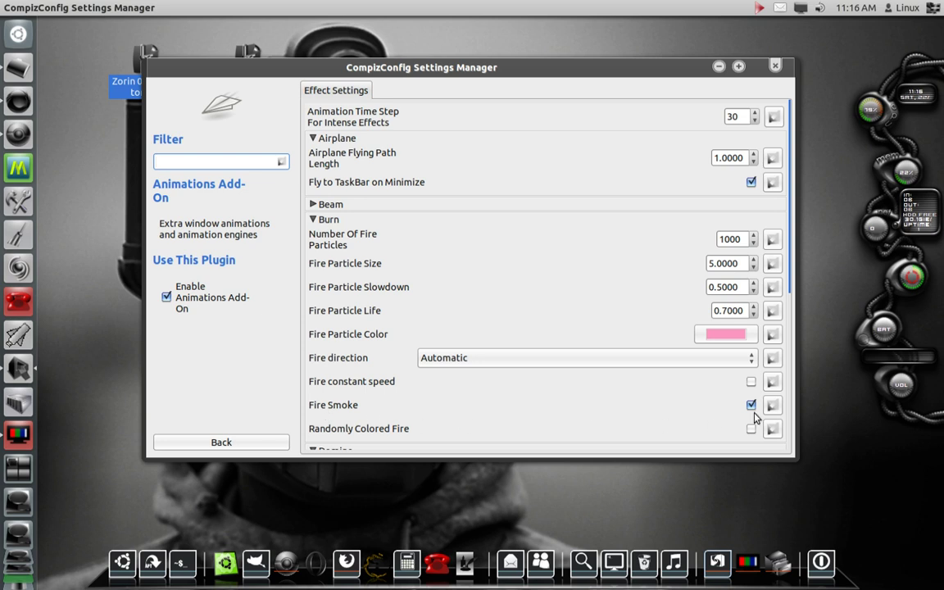
pyautogui.click(18, 67)
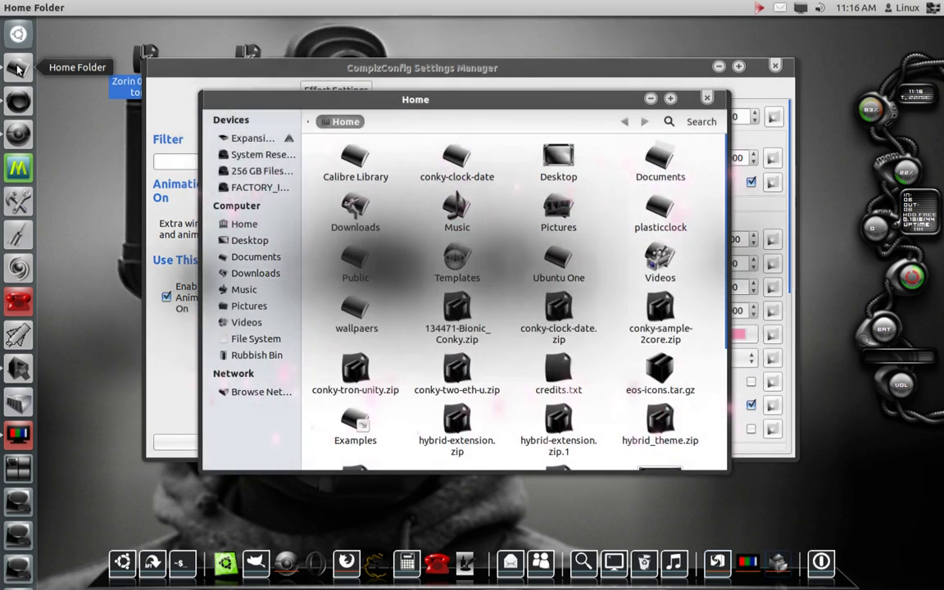
pyautogui.click(651, 98)
pyautogui.click(751, 405)
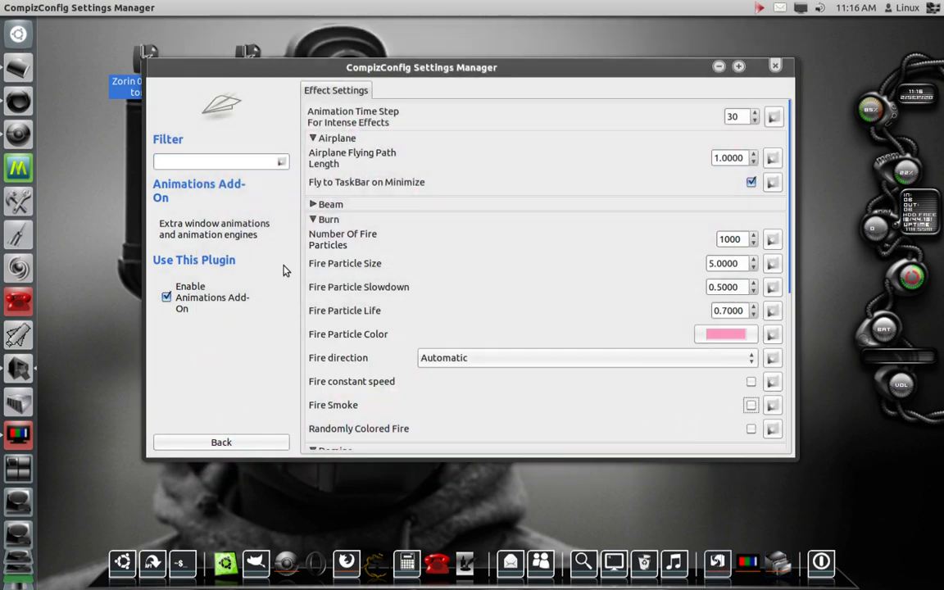
pyautogui.click(18, 67)
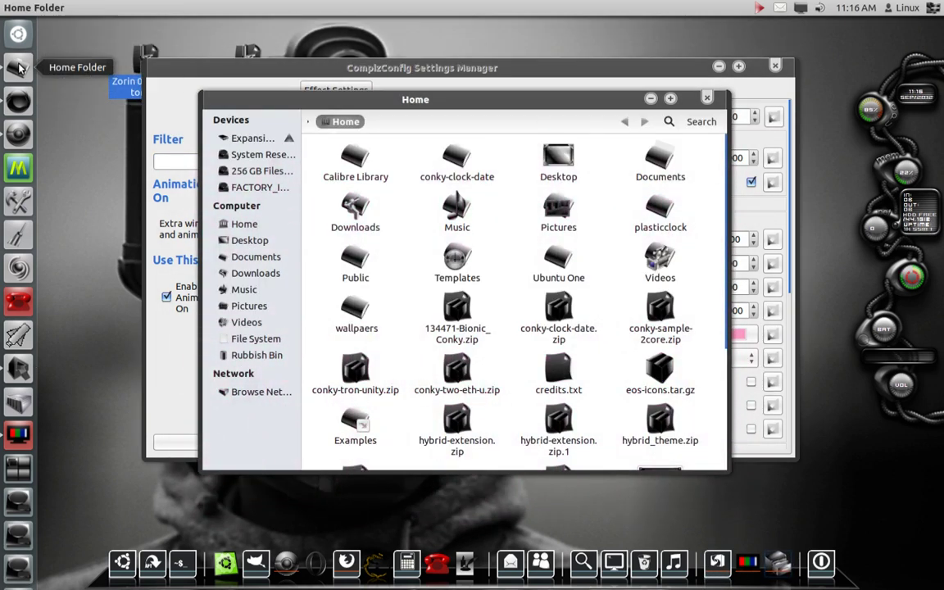
pyautogui.click(651, 98)
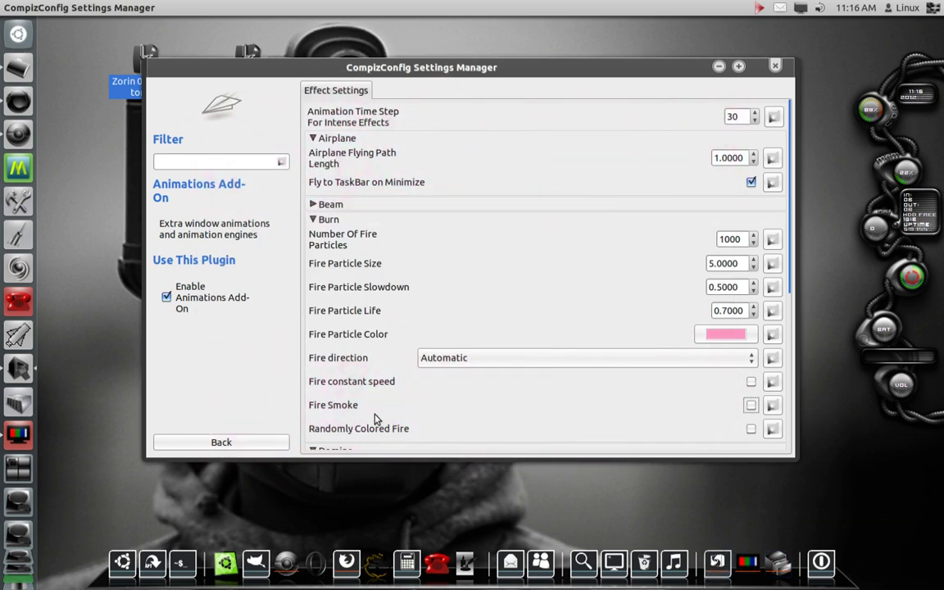
# Turn on Randomly Colored Fire and preview the coloured burn by minimizing the Home window.
pyautogui.click(751, 430)
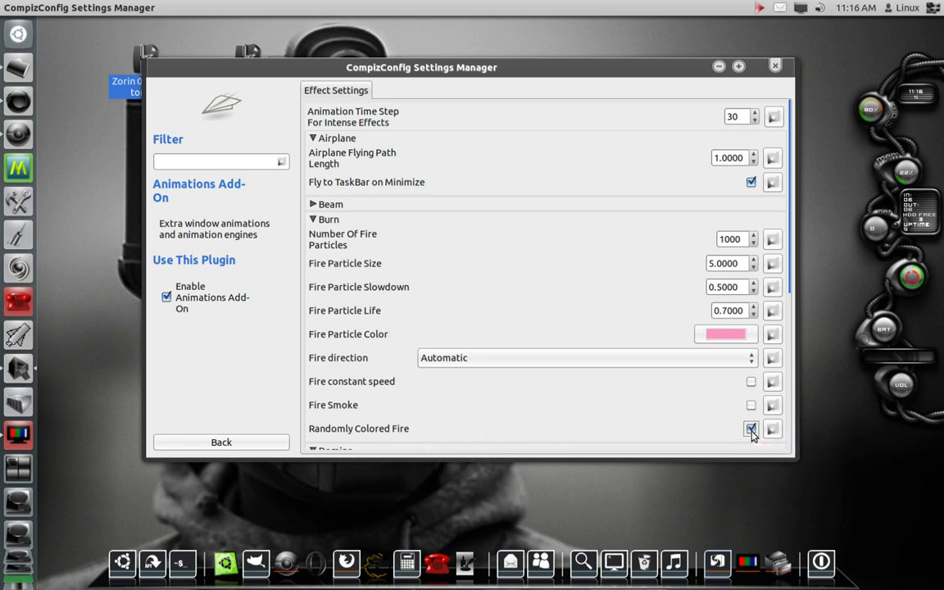
pyautogui.click(19, 70)
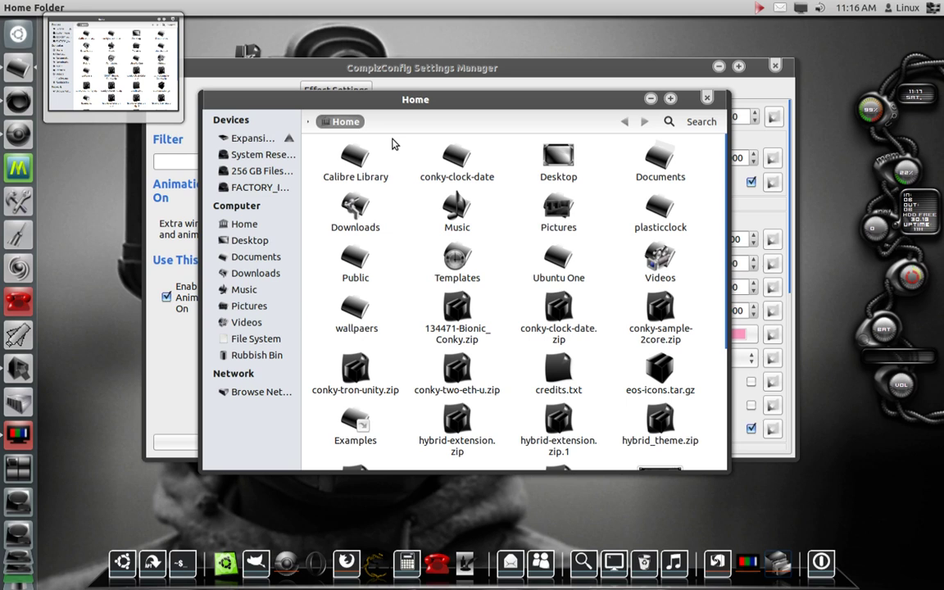
pyautogui.click(649, 98)
pyautogui.moveTo(584, 86); pyautogui.dragTo(871, 205)
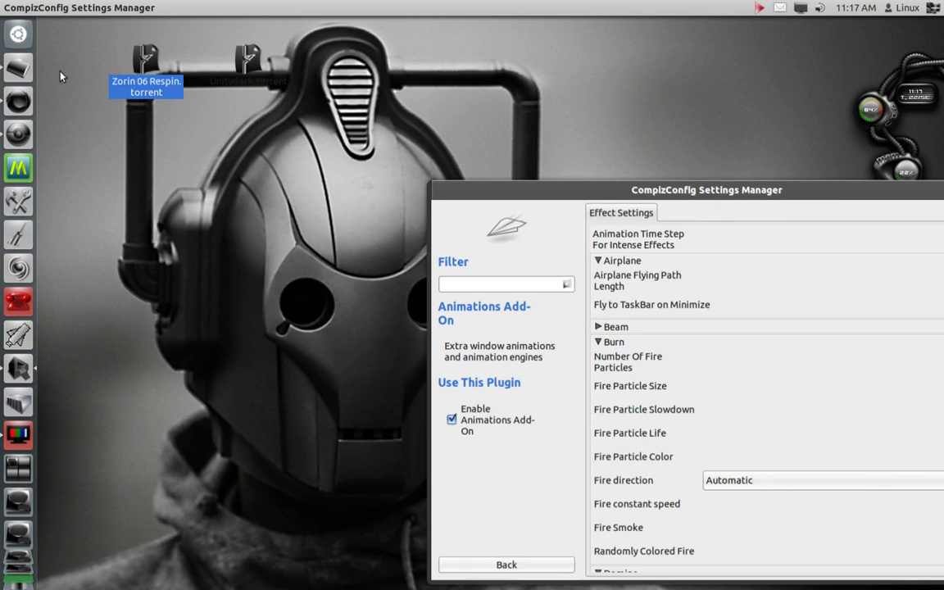
pyautogui.click(18, 68)
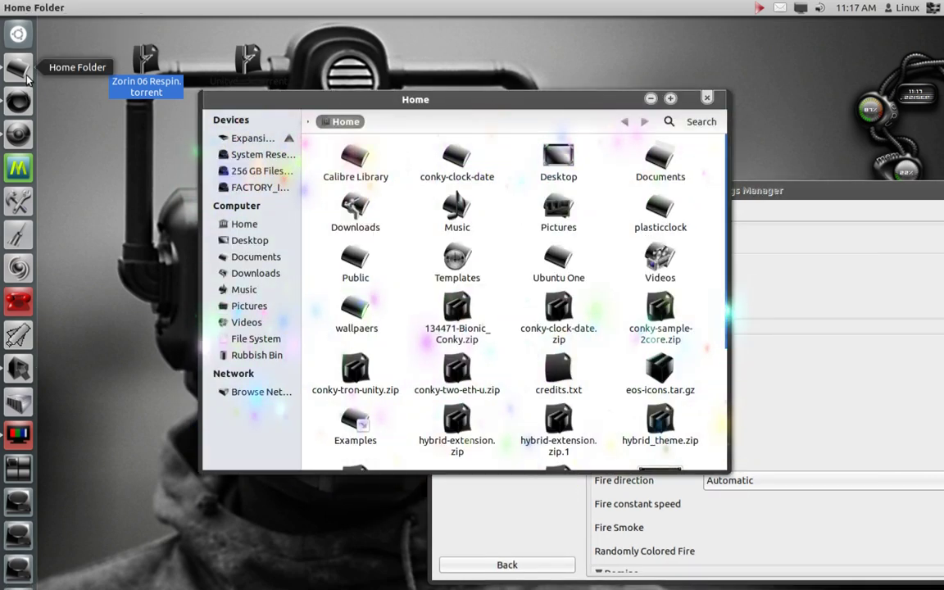
pyautogui.click(650, 98)
pyautogui.moveTo(648, 193); pyautogui.dragTo(399, 37)
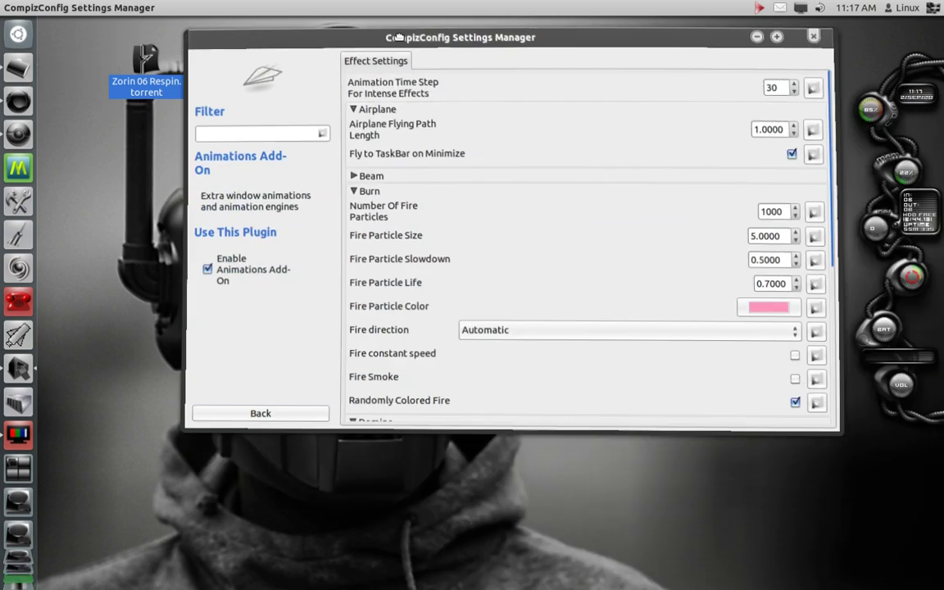
# Turn Randomly Colored Fire off and Fire Smoke on, keep fire colour #FB96C0, then reopen Animations Add-On.
pyautogui.click(790, 396)
pyautogui.click(790, 373)
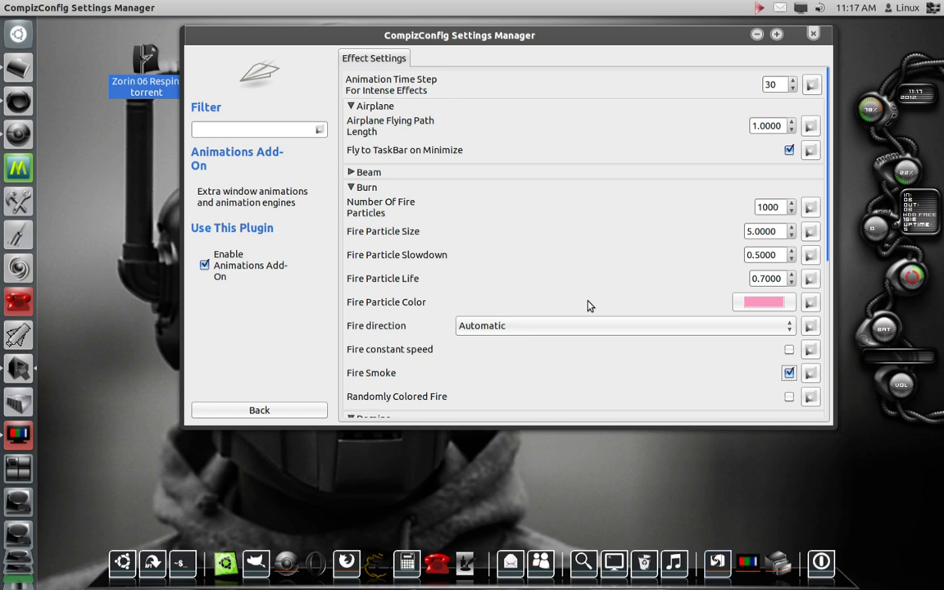
pyautogui.click(768, 305)
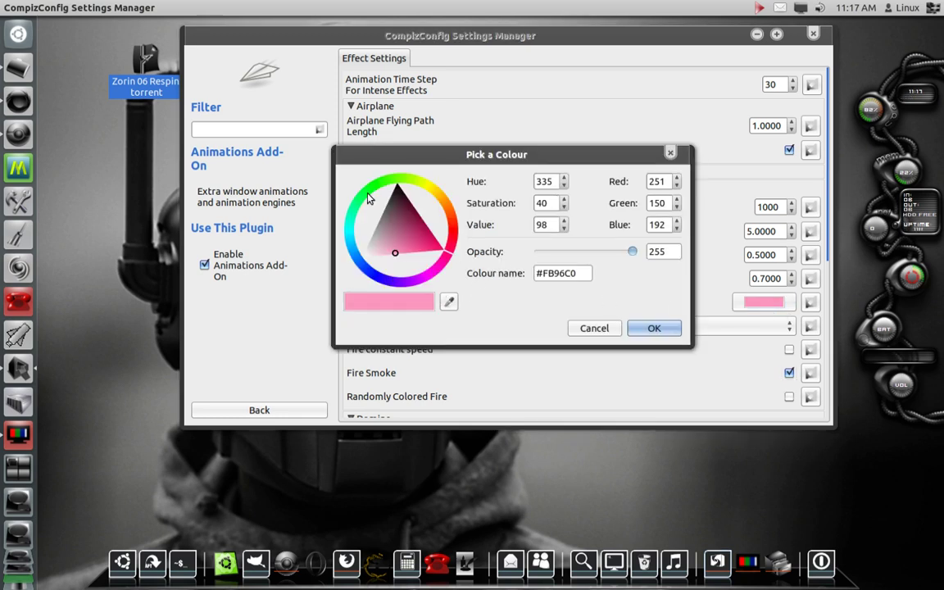
pyautogui.click(660, 330)
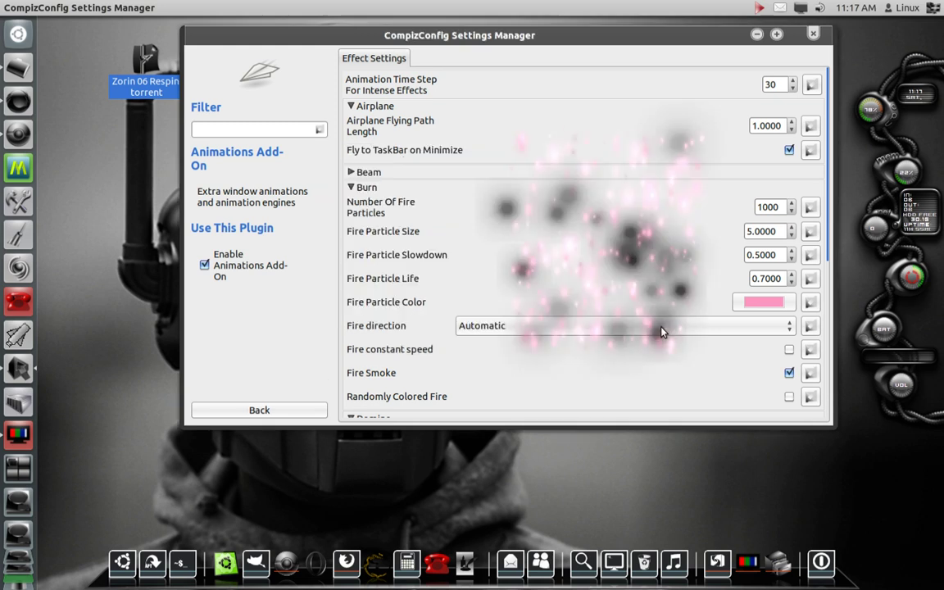
pyautogui.click(280, 416)
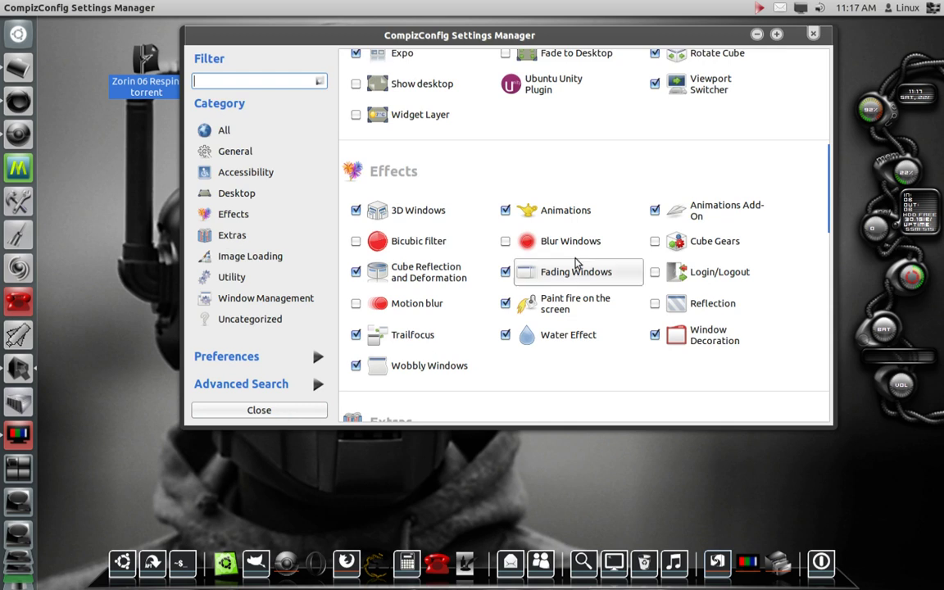
pyautogui.click(707, 211)
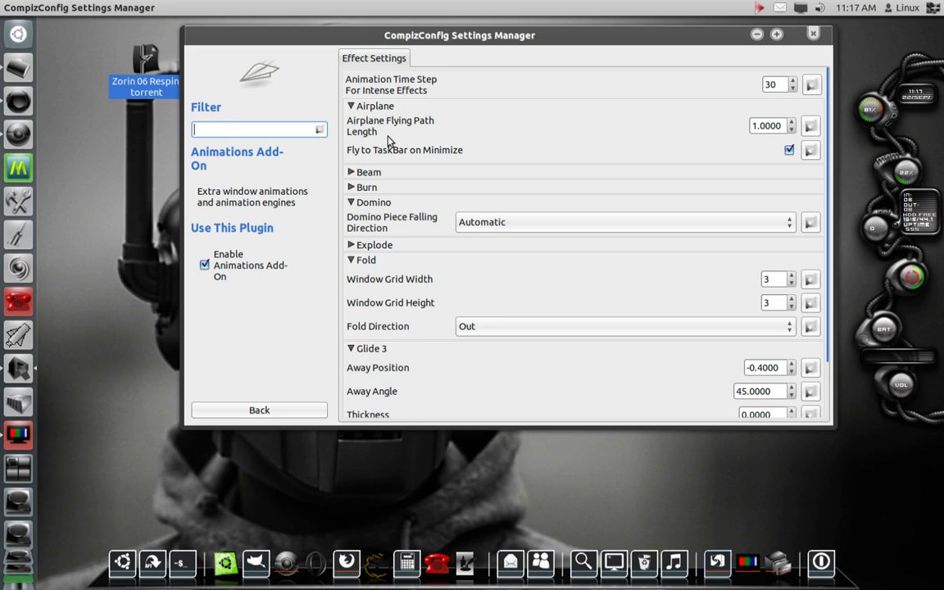
# Expand the Burn, Beam and Explode effect settings to review them.
pyautogui.click(361, 187)
pyautogui.click(361, 172)
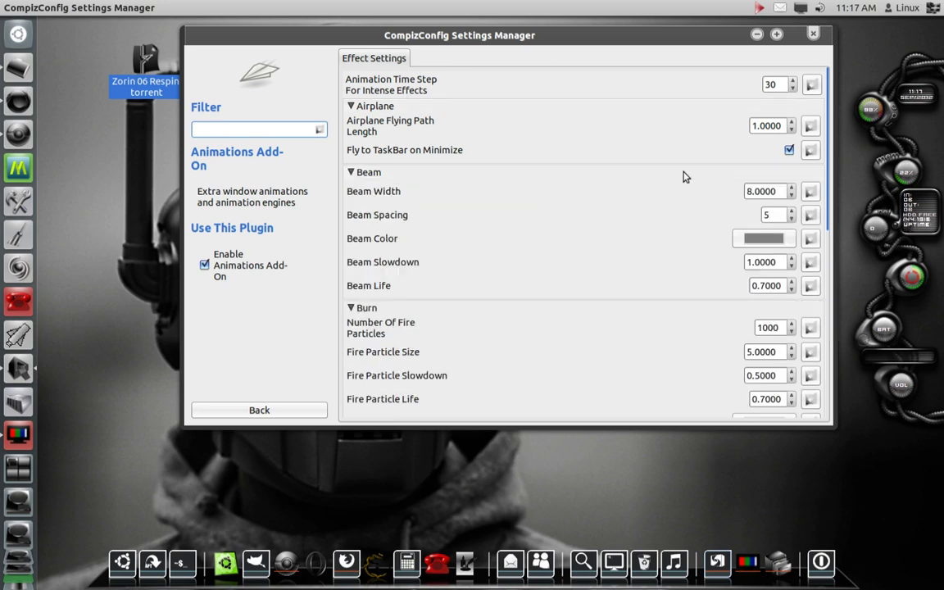
pyautogui.scroll(-2, 457, 297)
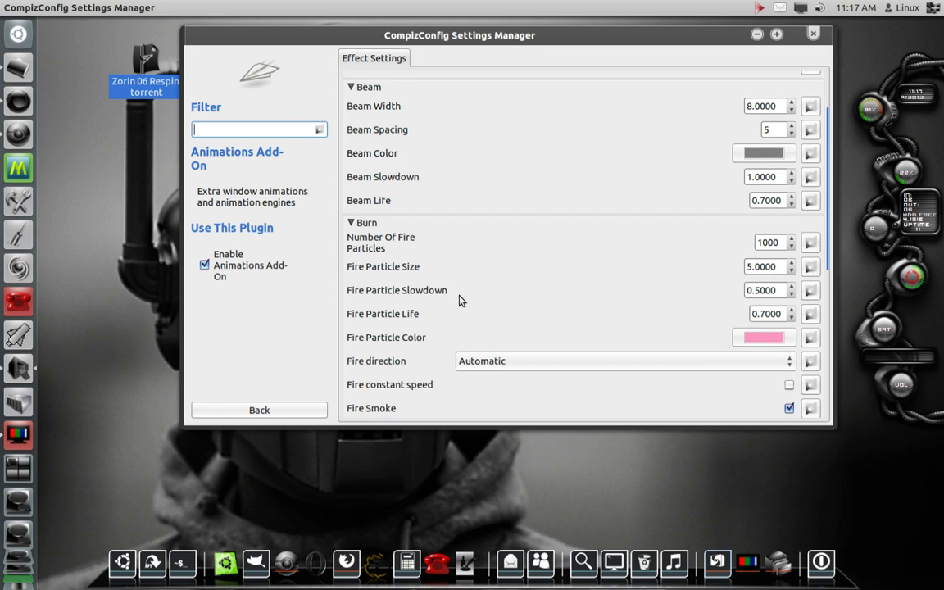
pyautogui.scroll(-4, 459, 301)
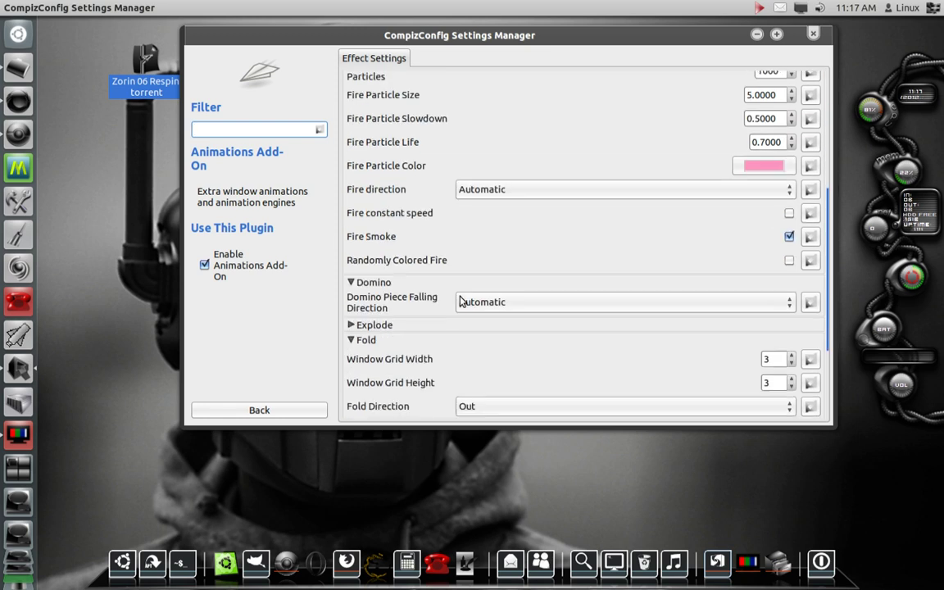
pyautogui.click(354, 325)
pyautogui.scroll(-2, 454, 328)
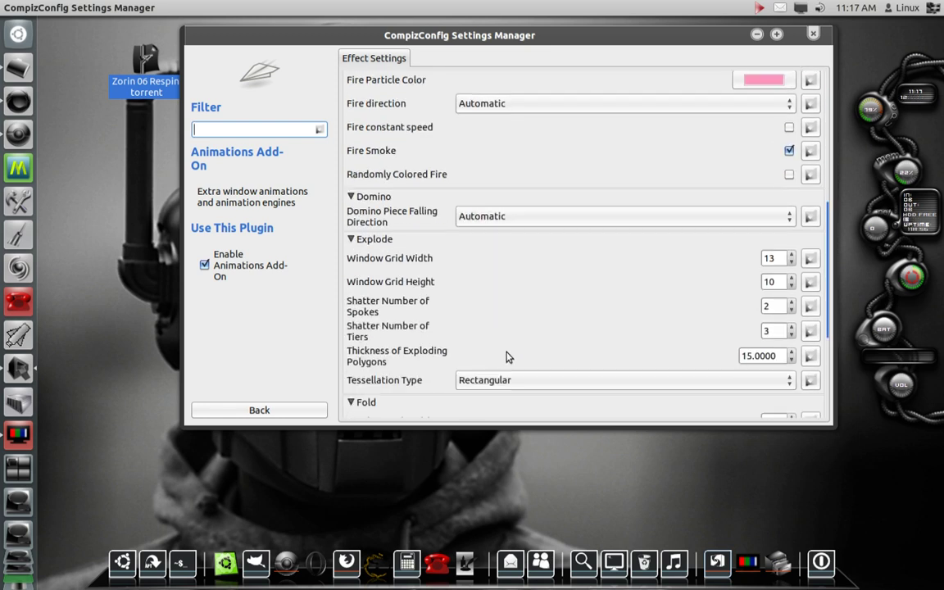
pyautogui.scroll(-2, 463, 351)
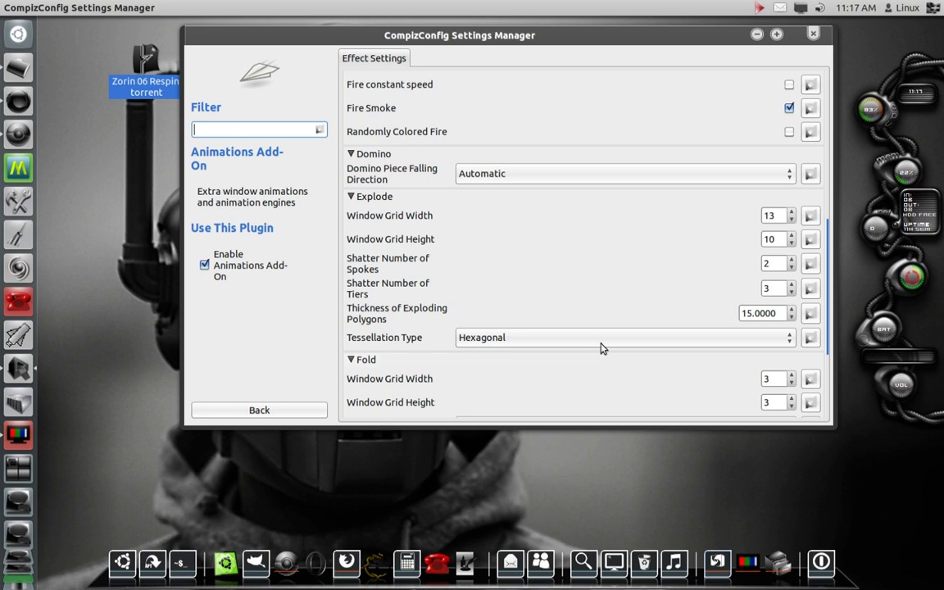
# Try the Explode Hexagonal tessellation, leaving it Rectangular, and return to the plugin list.
pyautogui.click(784, 337)
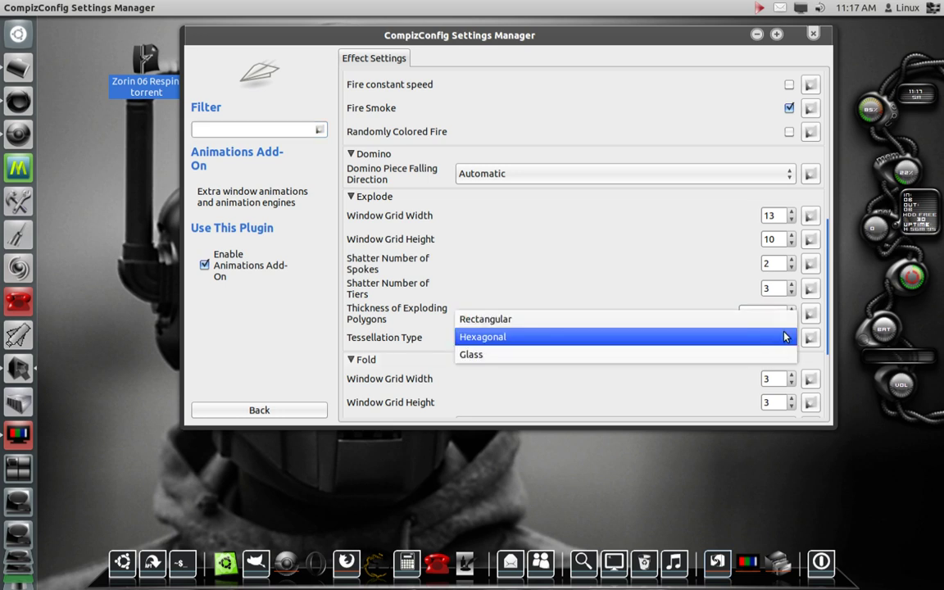
pyautogui.click(759, 336)
pyautogui.scroll(1, 722, 337)
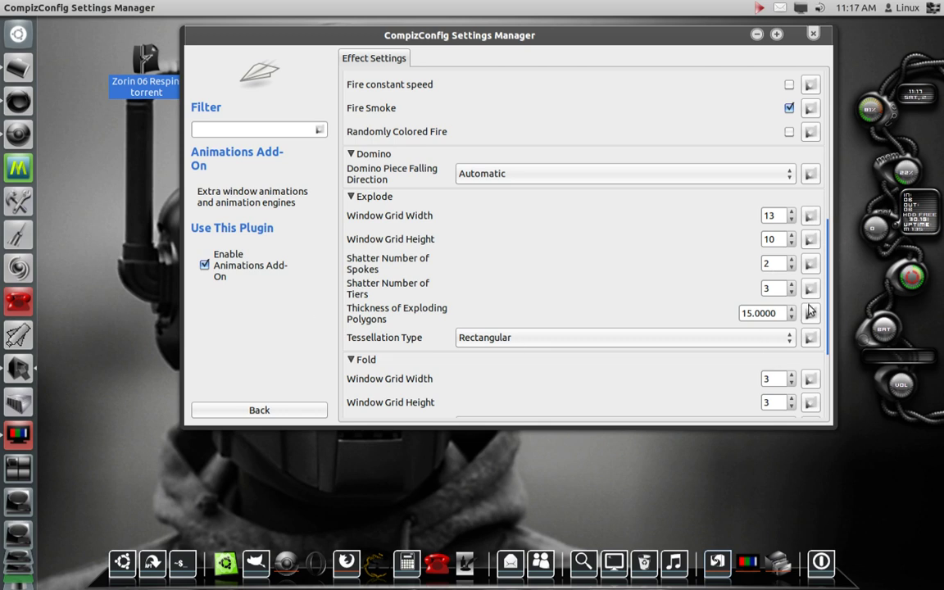
pyautogui.scroll(-5, 828, 352)
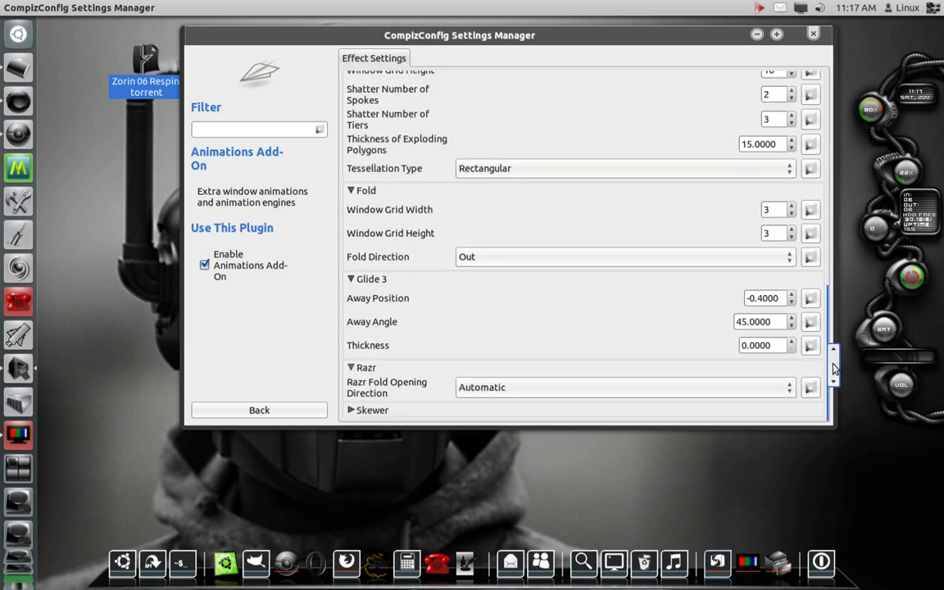
pyautogui.click(259, 411)
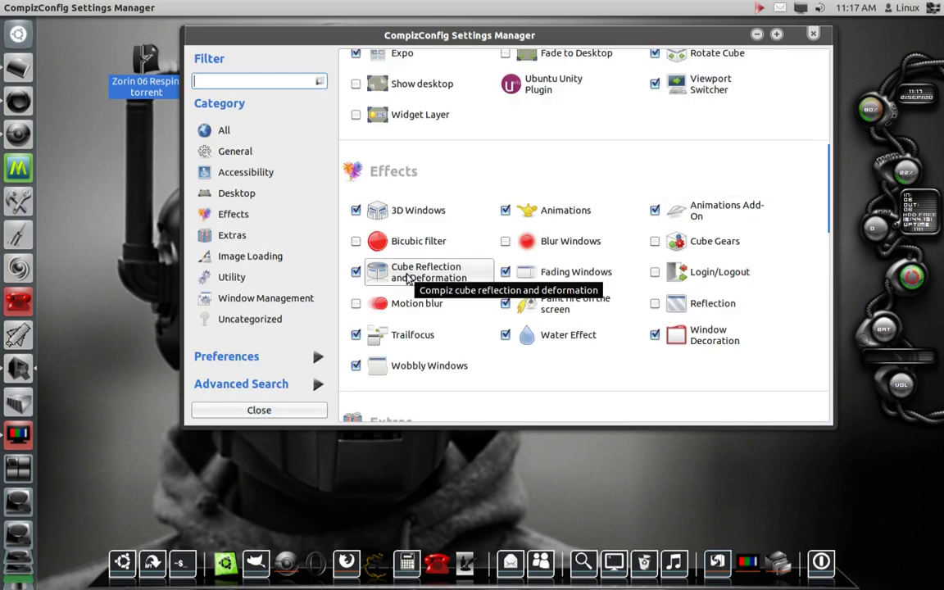
# Open Cube Reflection and Deformation settings and browse its tabs, ending on Cube caps.
pyautogui.click(435, 279)
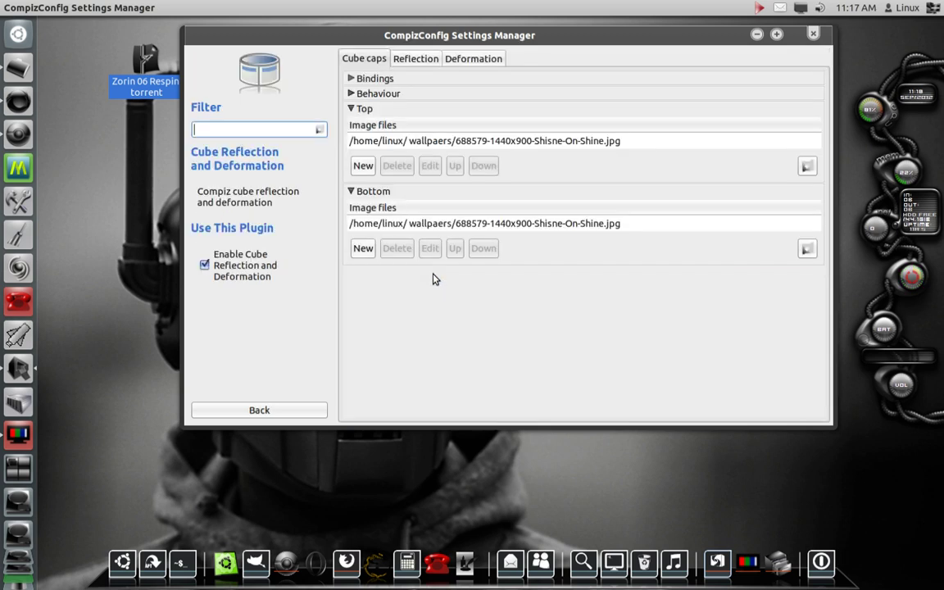
pyautogui.click(413, 61)
pyautogui.click(474, 64)
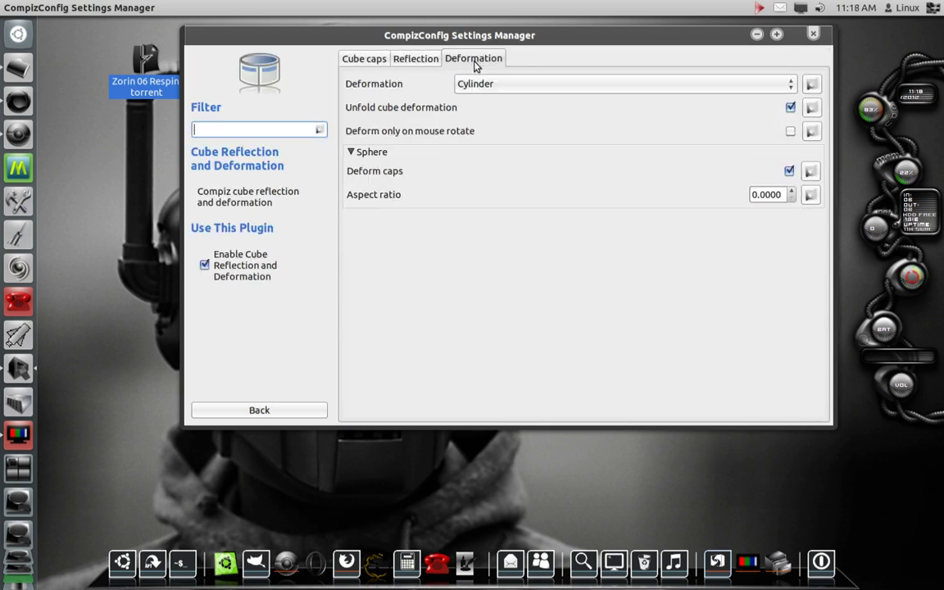
pyautogui.click(410, 62)
pyautogui.click(369, 64)
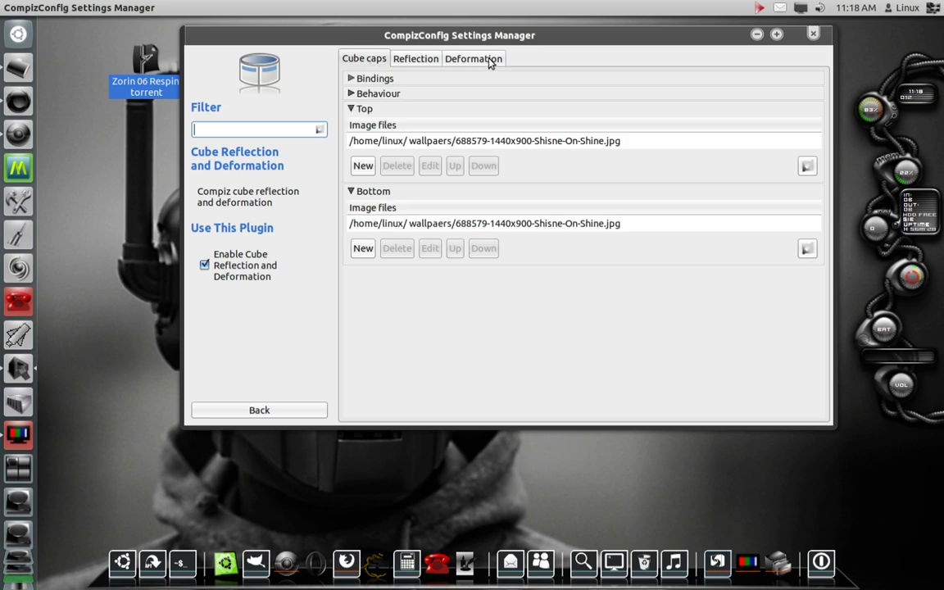
pyautogui.click(491, 64)
pyautogui.click(369, 64)
# Tilt the cube to view the Shisne-On-Shine top cap and select the top image entry.
pyautogui.moveTo(122, 103); pyautogui.dragTo(122, 262)
pyautogui.click(351, 95)
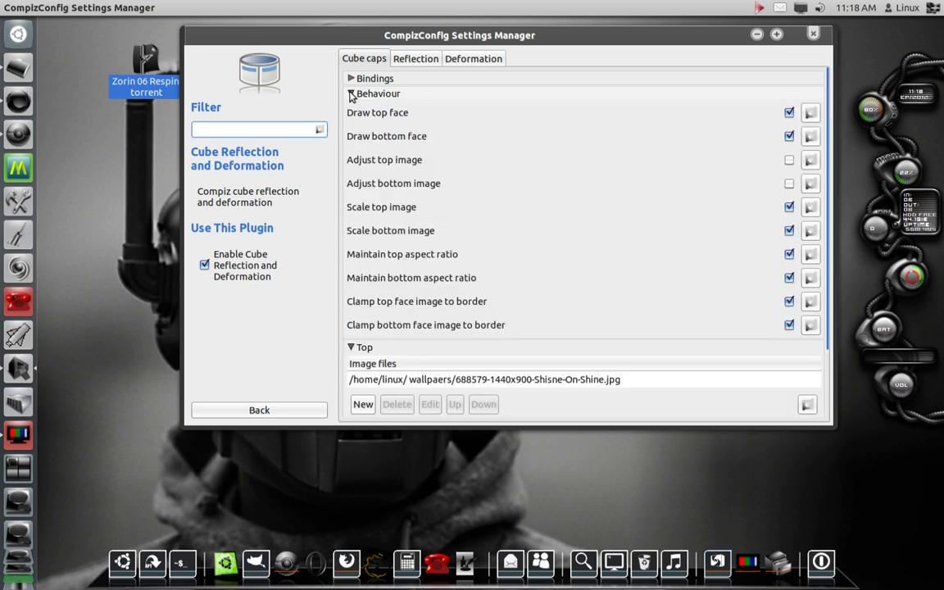
pyautogui.click(351, 95)
pyautogui.click(350, 94)
pyautogui.click(350, 93)
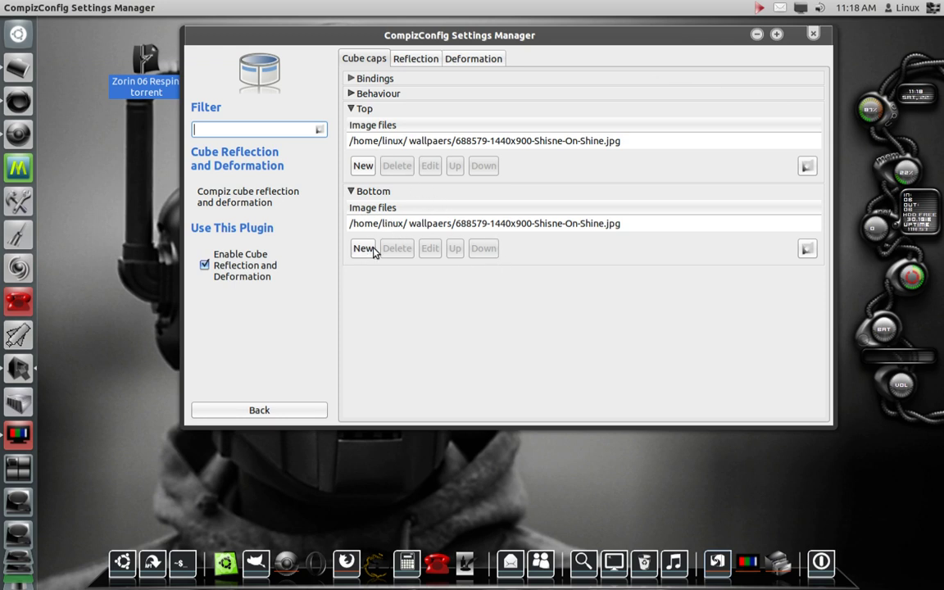
pyautogui.click(404, 143)
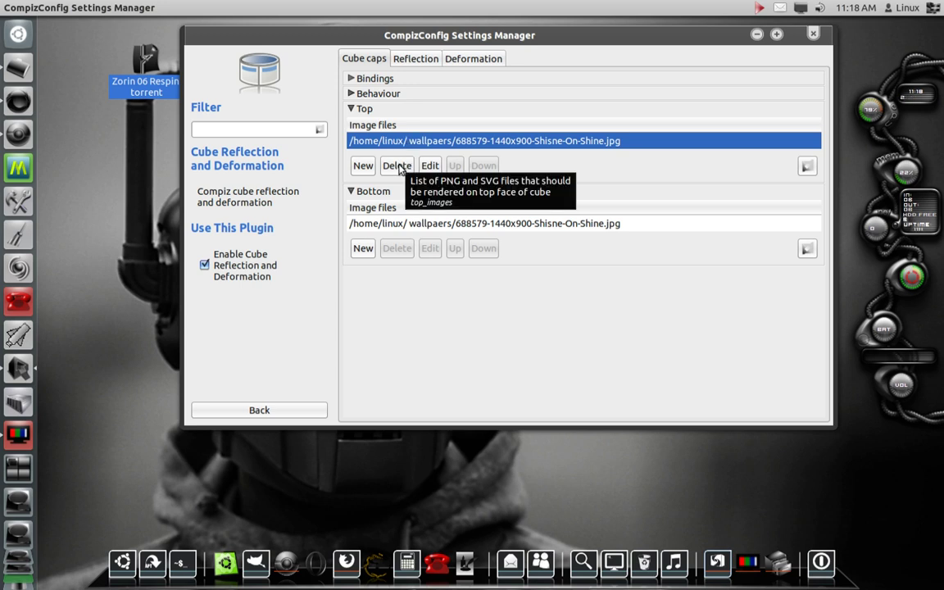
# Remove the existing top cap image and add a new image entry.
pyautogui.click(398, 166)
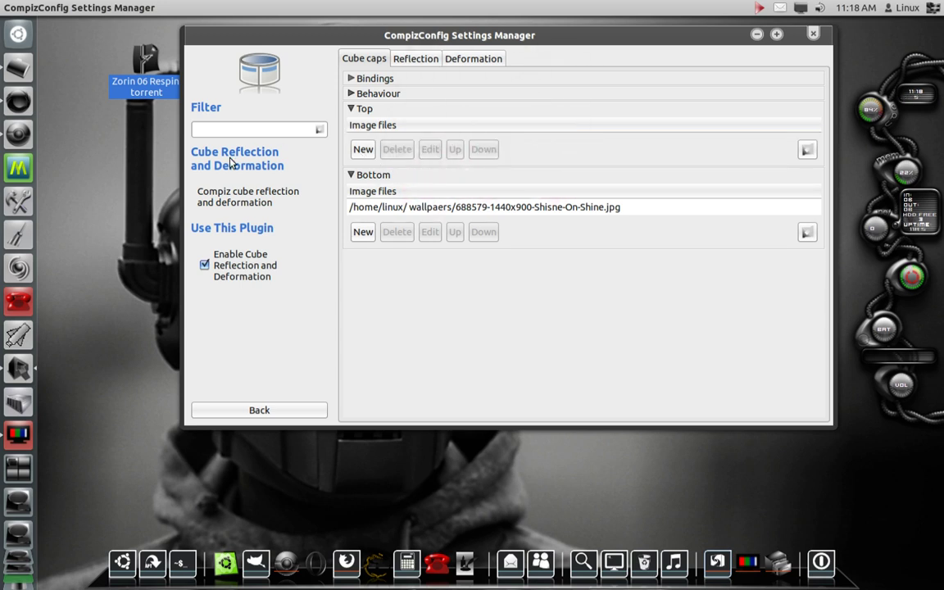
pyautogui.moveTo(110, 149); pyautogui.dragTo(111, 213)
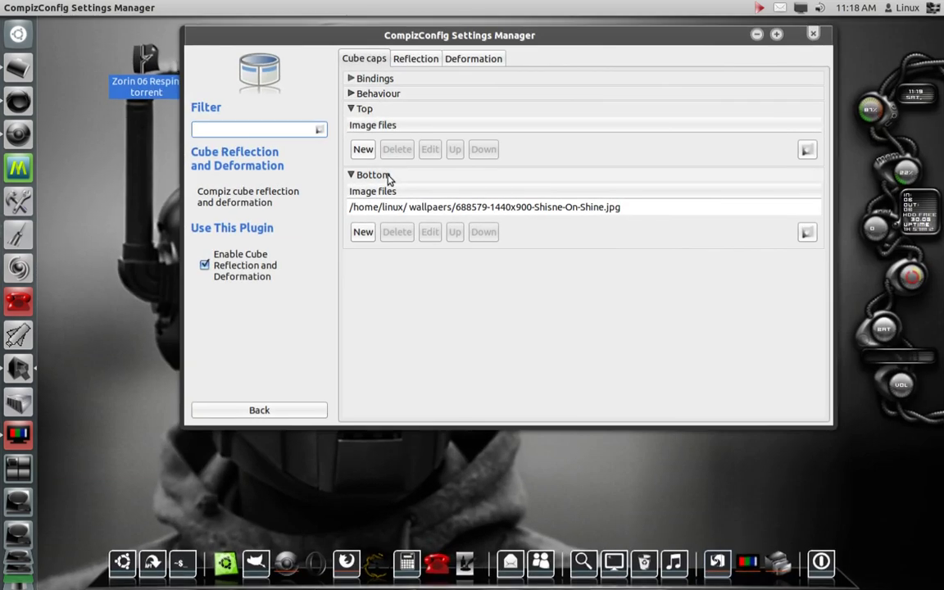
pyautogui.click(363, 150)
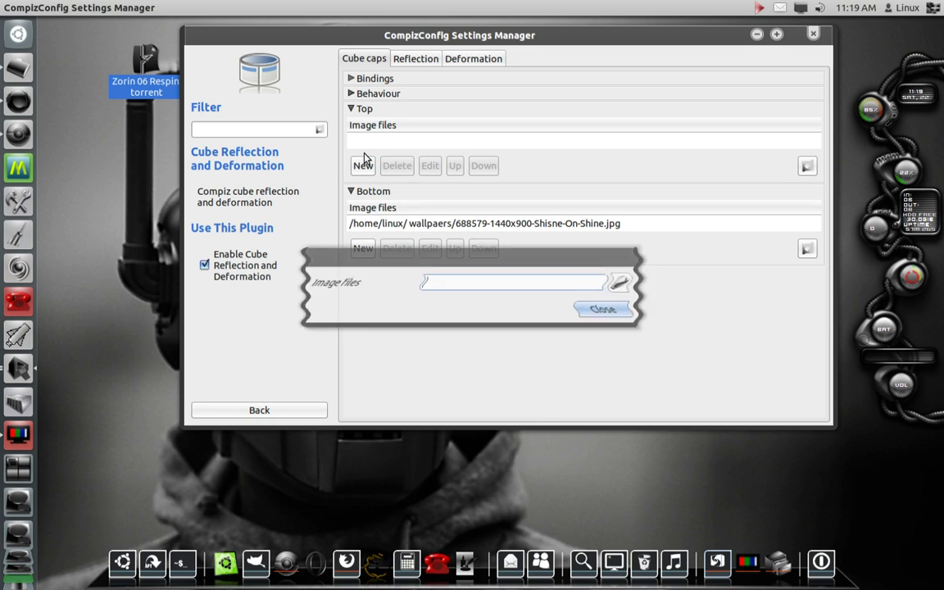
pyautogui.click(620, 282)
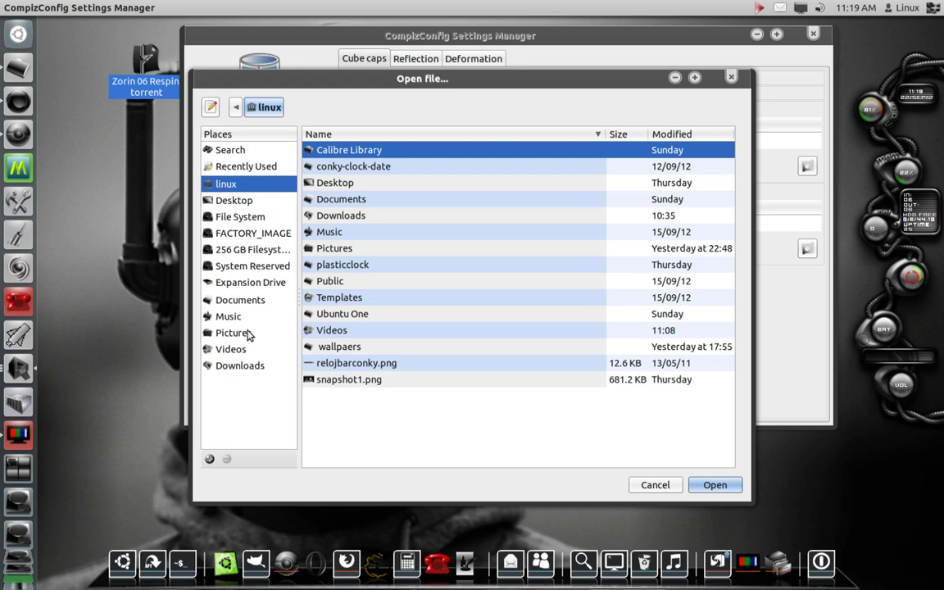
pyautogui.click(237, 301)
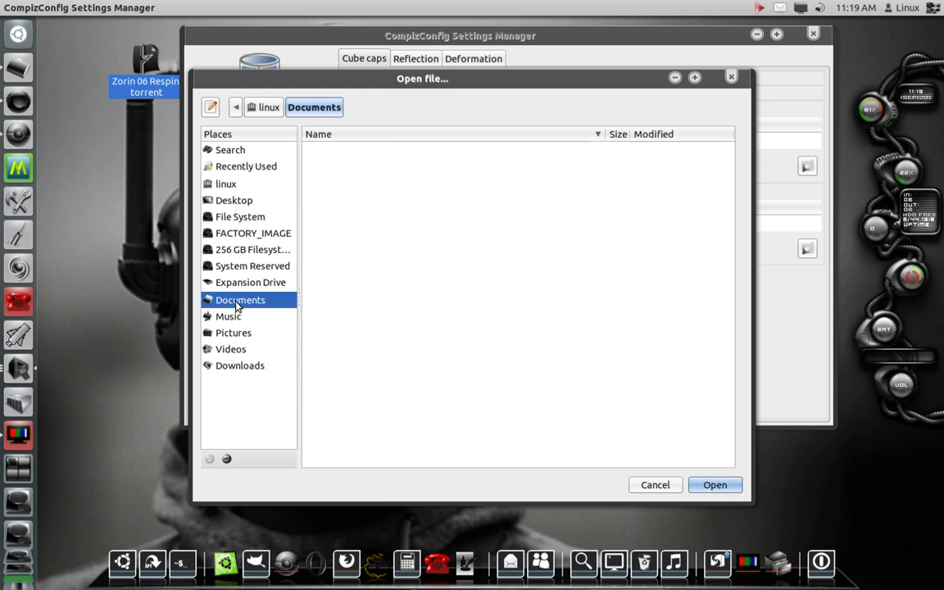
pyautogui.click(235, 186)
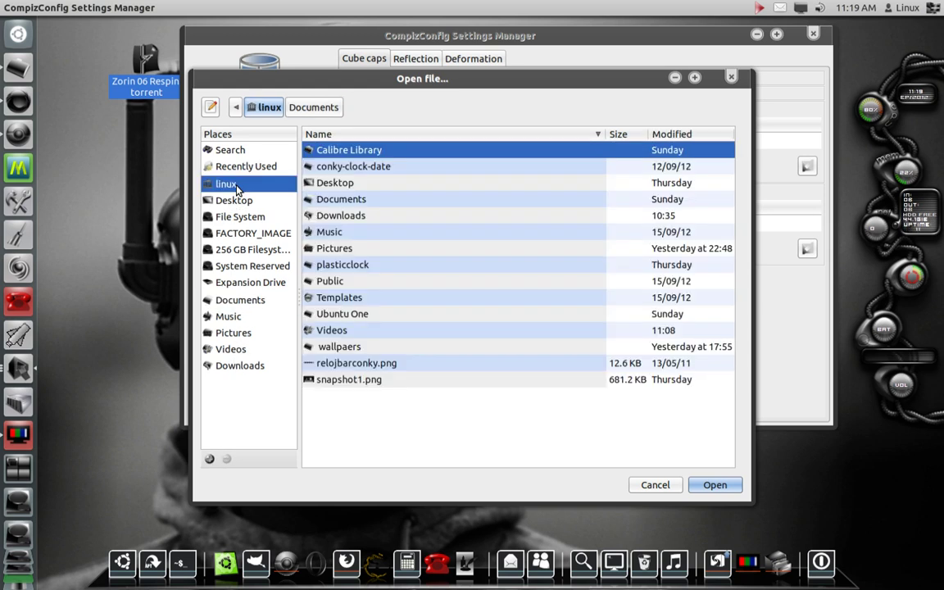
pyautogui.doubleClick(348, 349)
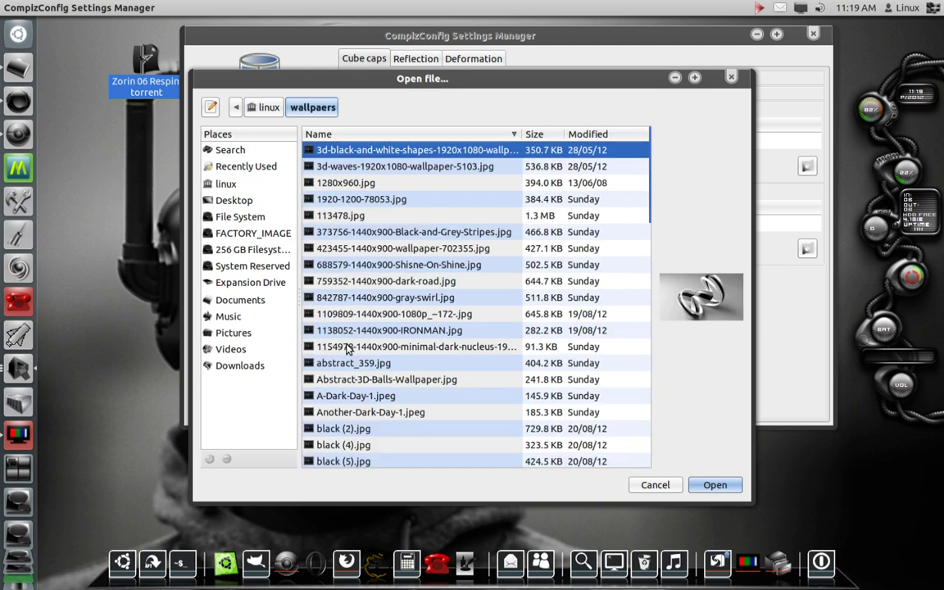
pyautogui.click(361, 233)
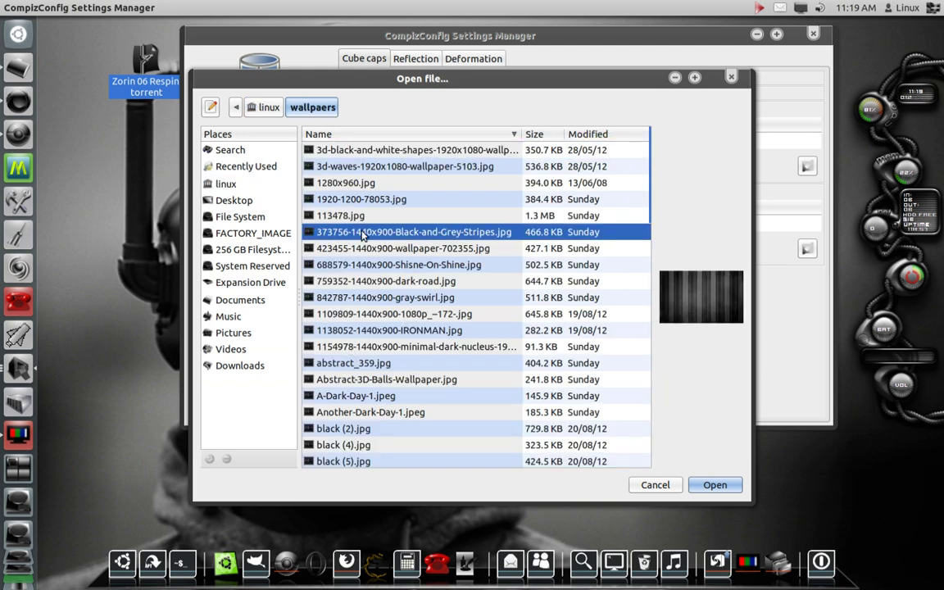
pyautogui.doubleClick(362, 233)
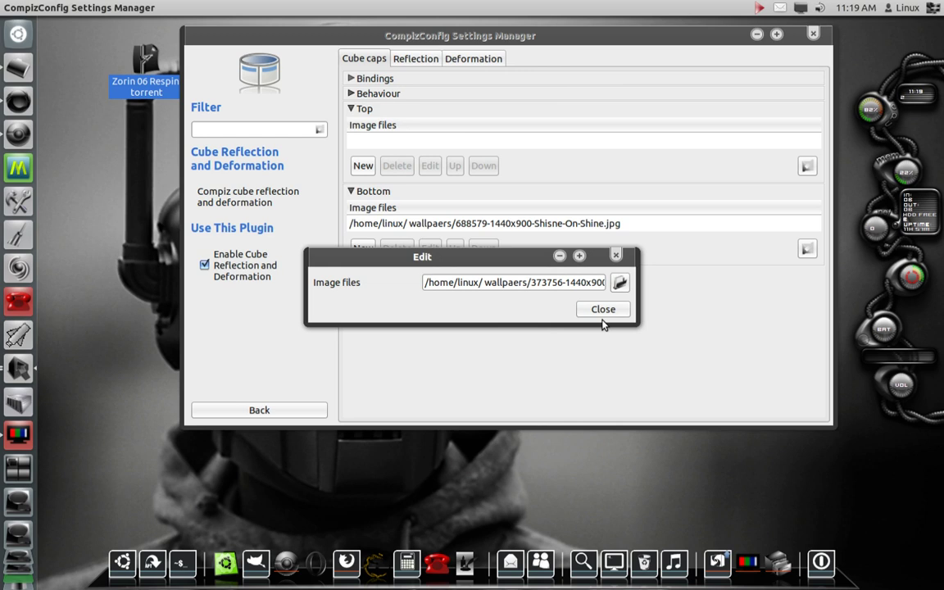
pyautogui.click(603, 310)
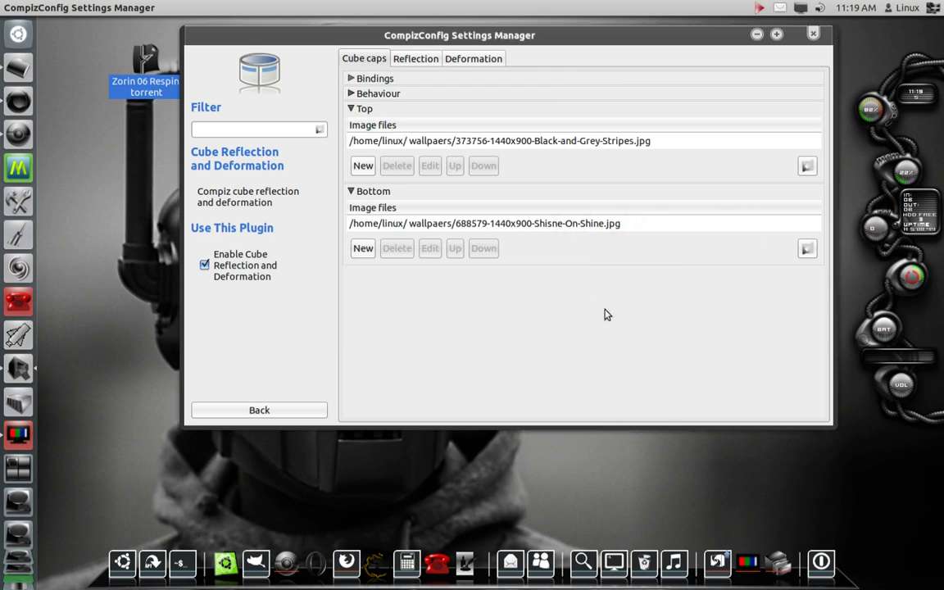
pyautogui.click(448, 145)
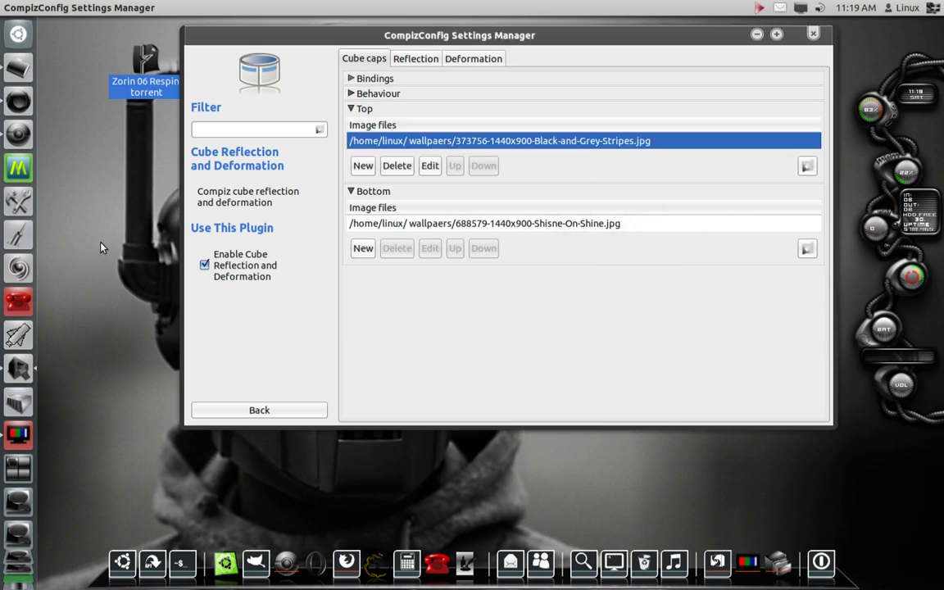
pyautogui.moveTo(100, 247); pyautogui.dragTo(101, 278)
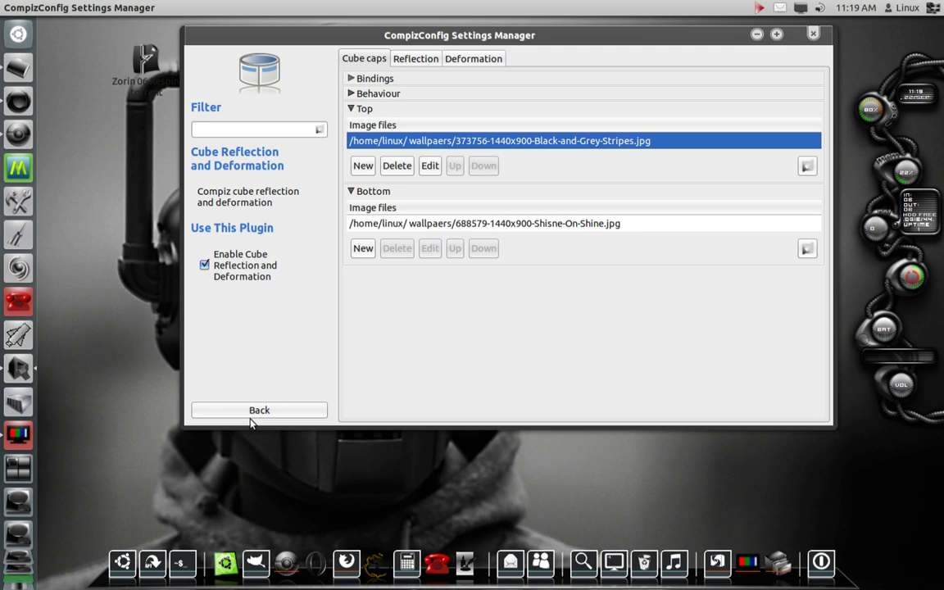
# Preview the Jumpy reflection and Distance reflection modes on the rotating cube.
pyautogui.click(413, 62)
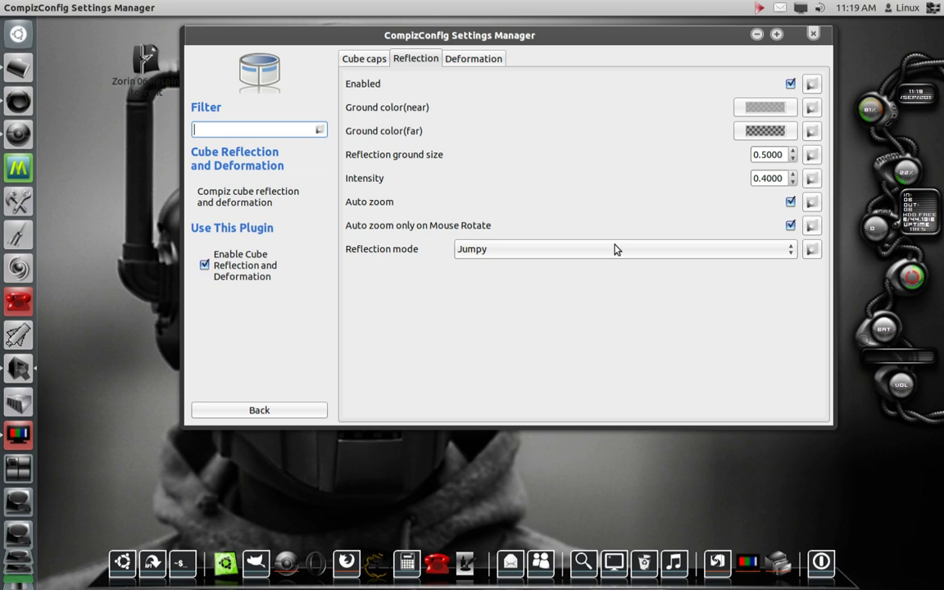
pyautogui.click(793, 252)
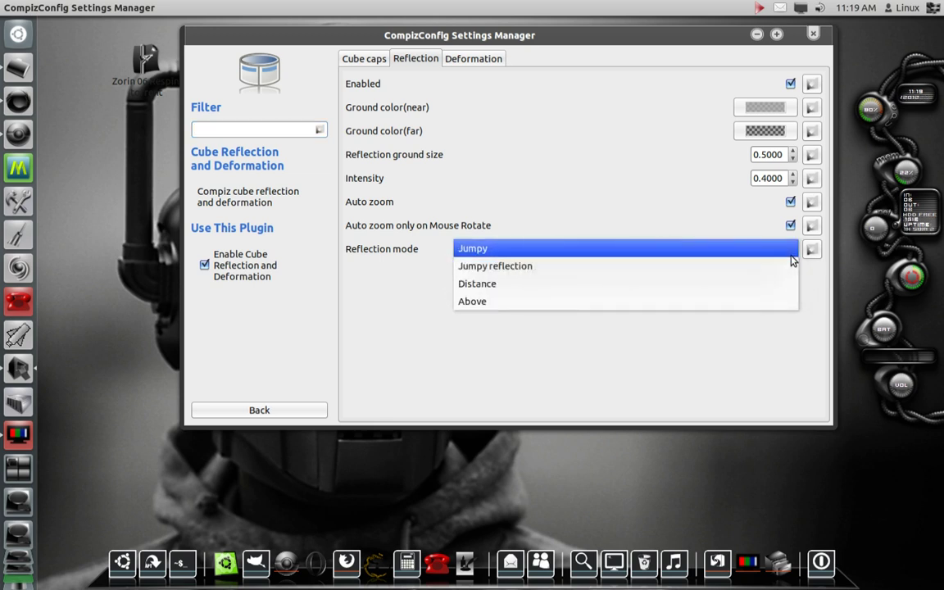
pyautogui.click(521, 266)
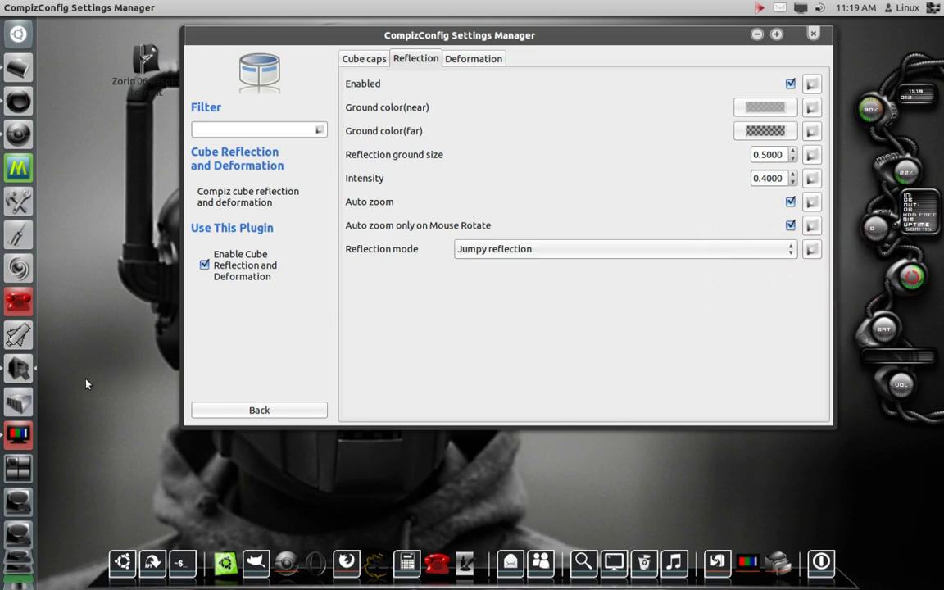
pyautogui.moveTo(86, 378); pyautogui.dragTo(92, 327)
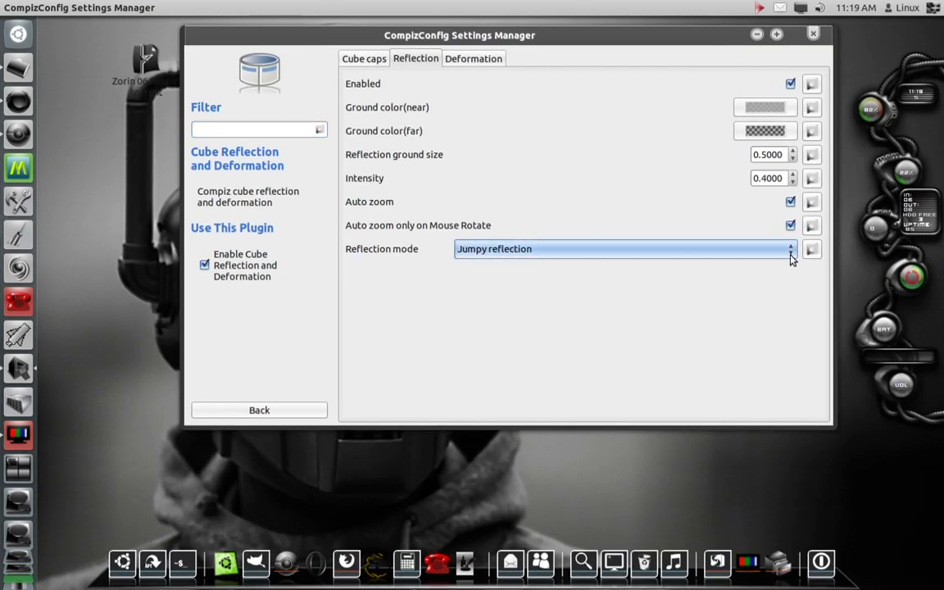
pyautogui.click(792, 257)
pyautogui.click(737, 266)
pyautogui.moveTo(101, 303); pyautogui.dragTo(170, 345)
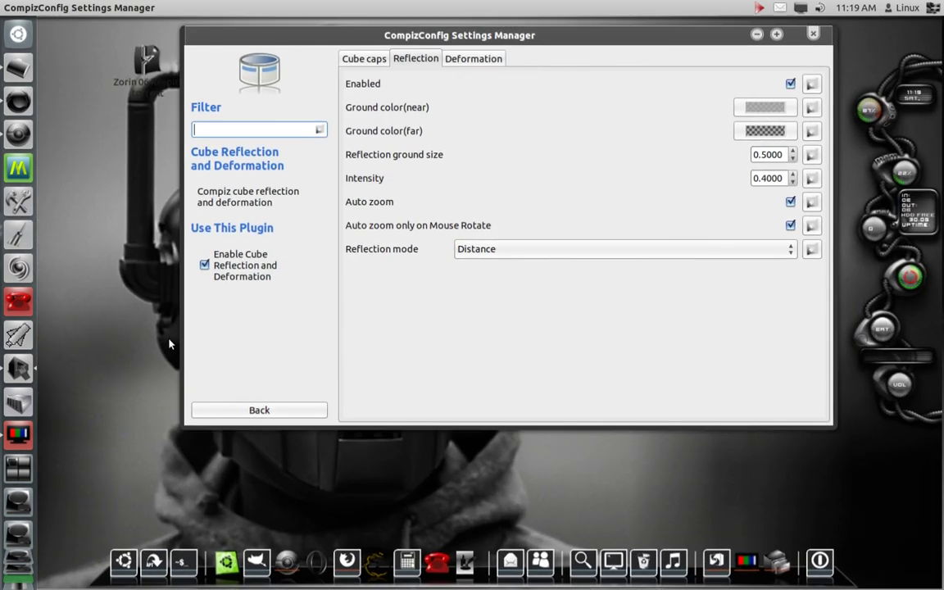
# Preview the Above reflection mode, then set reflection mode to Jumpy and rotate the cube.
pyautogui.click(792, 251)
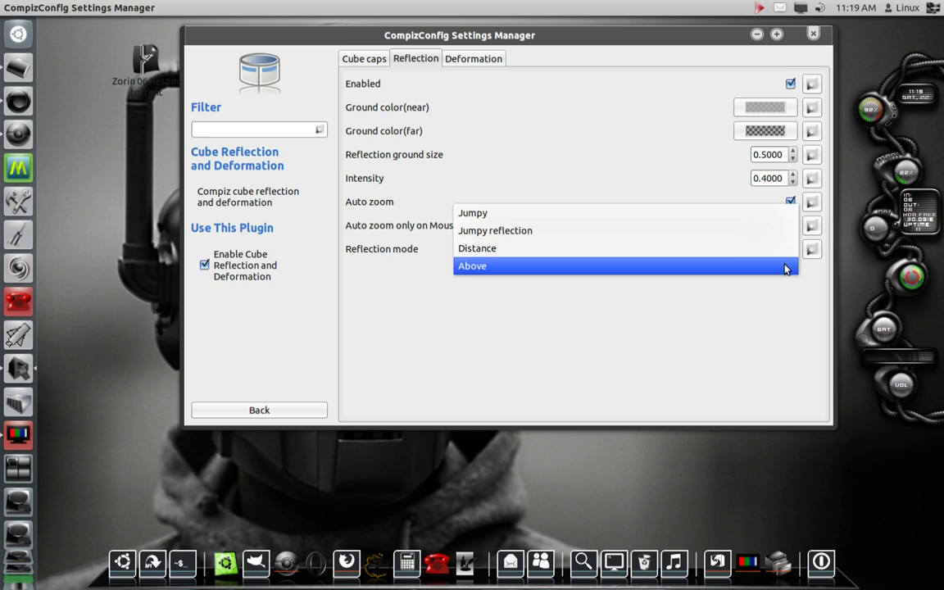
pyautogui.click(786, 266)
pyautogui.moveTo(99, 260)
pyautogui.mouseDown()
pyautogui.moveTo(102, 279)
pyautogui.moveTo(102, 245)
pyautogui.moveTo(103, 319)
pyautogui.moveTo(103, 246)
pyautogui.mouseUp()
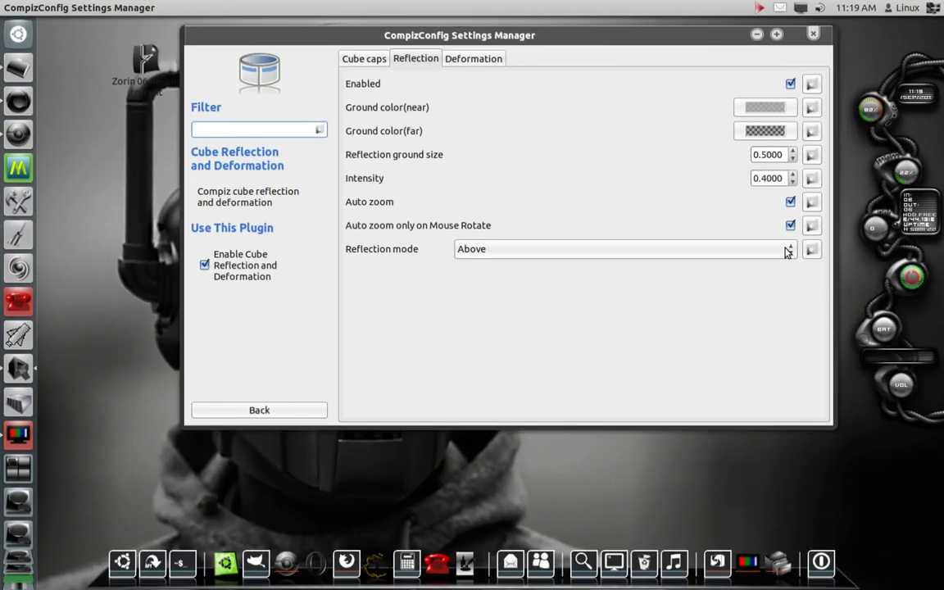
pyautogui.click(787, 251)
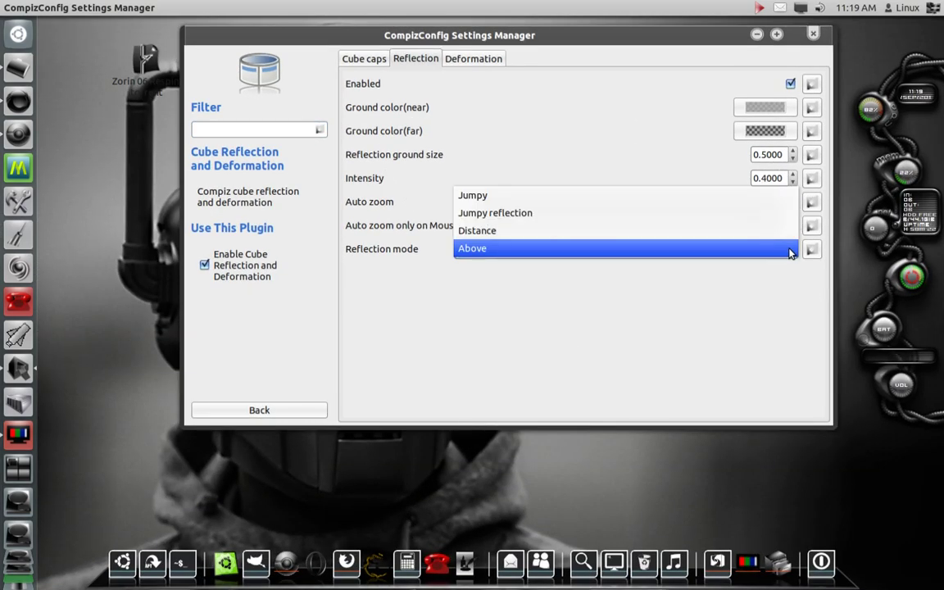
pyautogui.click(705, 195)
pyautogui.moveTo(142, 278); pyautogui.dragTo(385, 258)
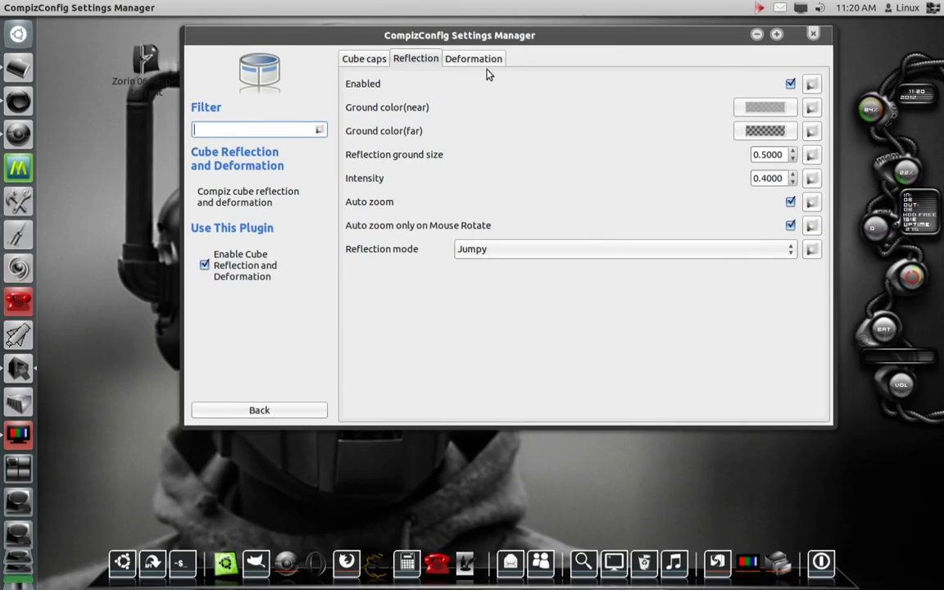
pyautogui.click(483, 62)
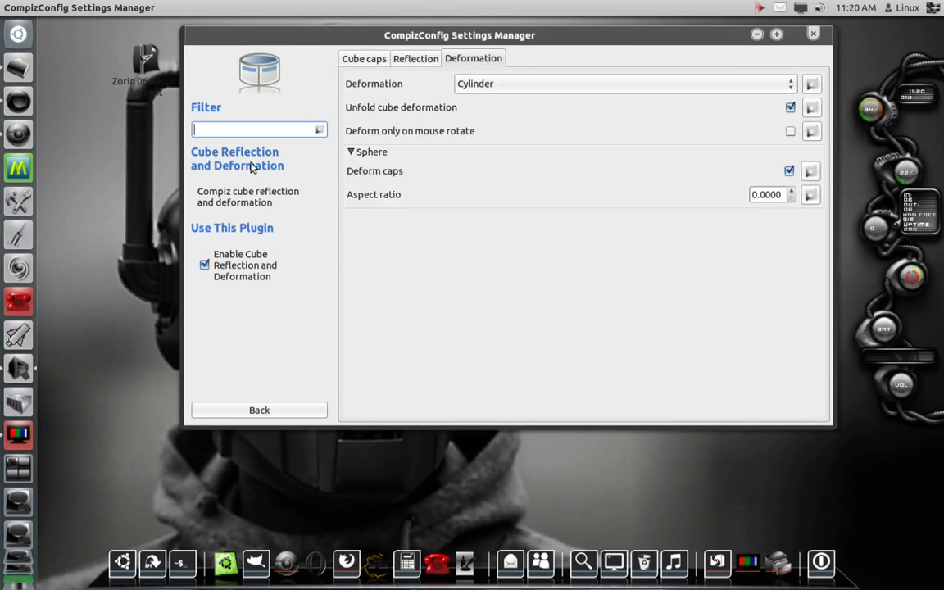
pyautogui.moveTo(118, 135); pyautogui.dragTo(205, 205)
pyautogui.click(792, 86)
pyautogui.click(758, 69)
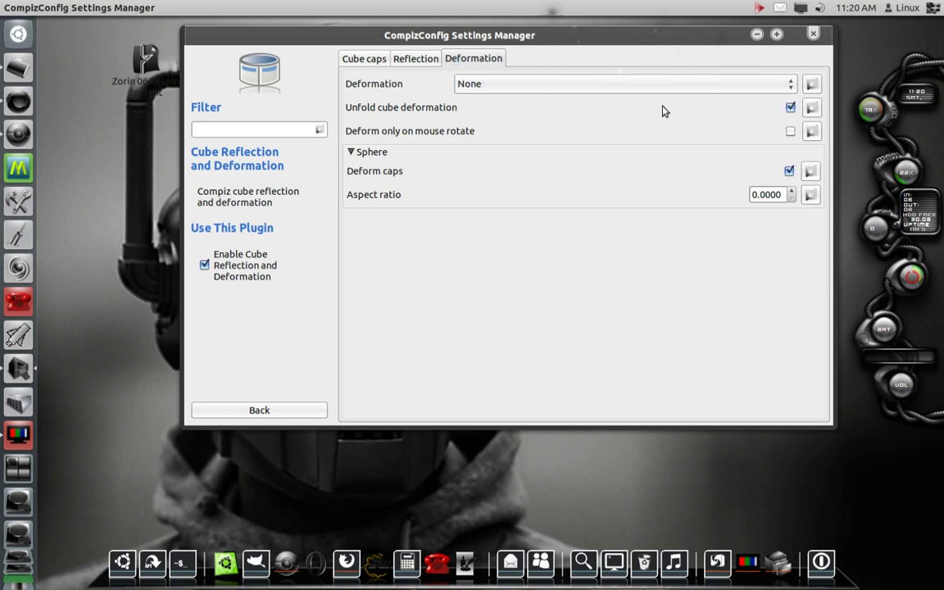
pyautogui.moveTo(114, 152); pyautogui.dragTo(271, 164)
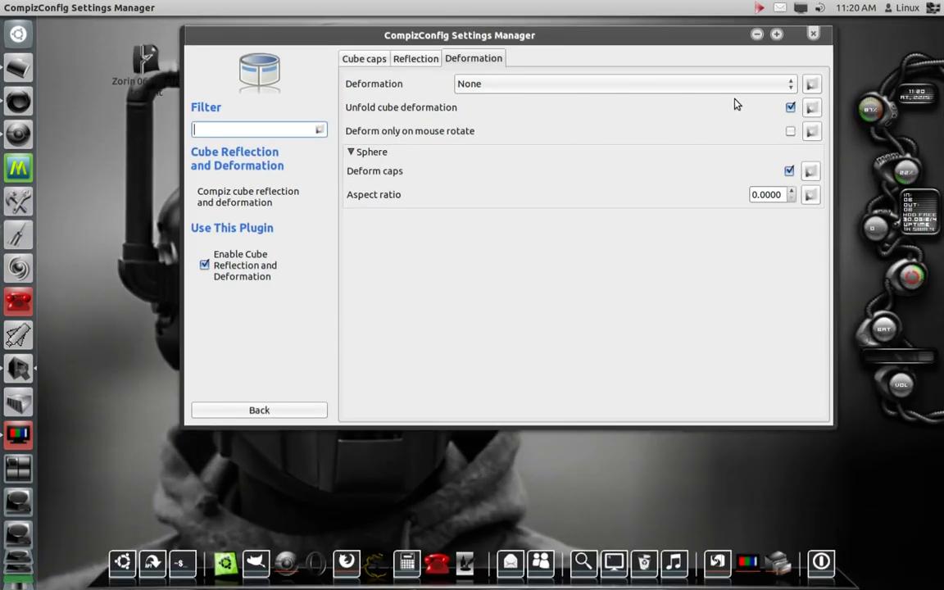
pyautogui.click(790, 91)
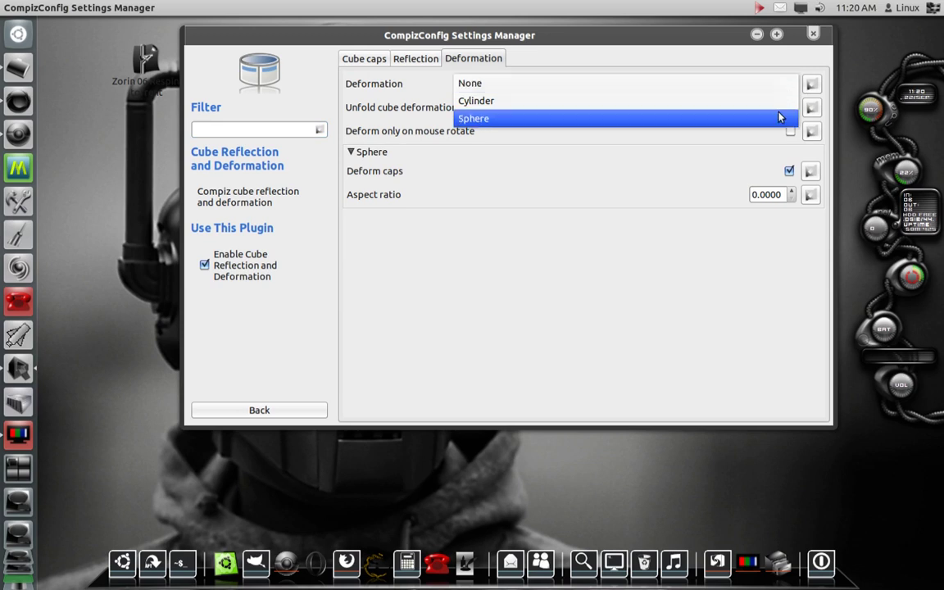
pyautogui.click(779, 118)
pyautogui.hotkey('ctrl', 'alt', 'Left')
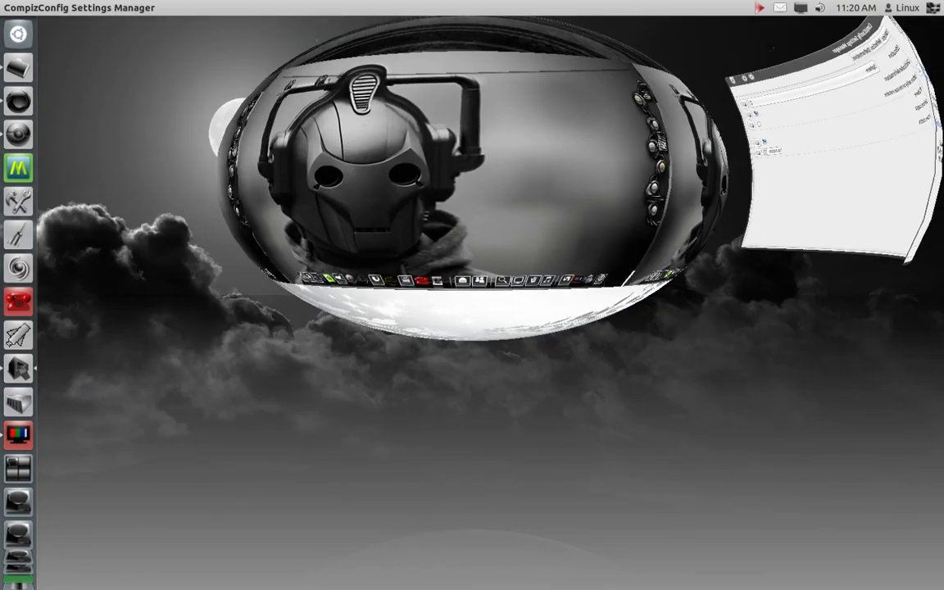
pyautogui.hotkey('ctrl', 'alt', 'Right')
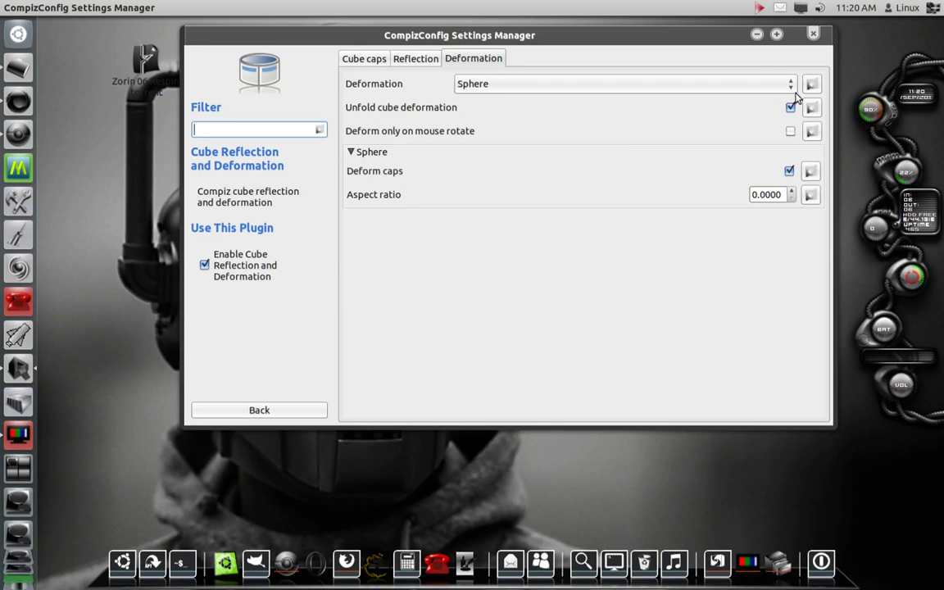
pyautogui.click(791, 84)
pyautogui.click(707, 66)
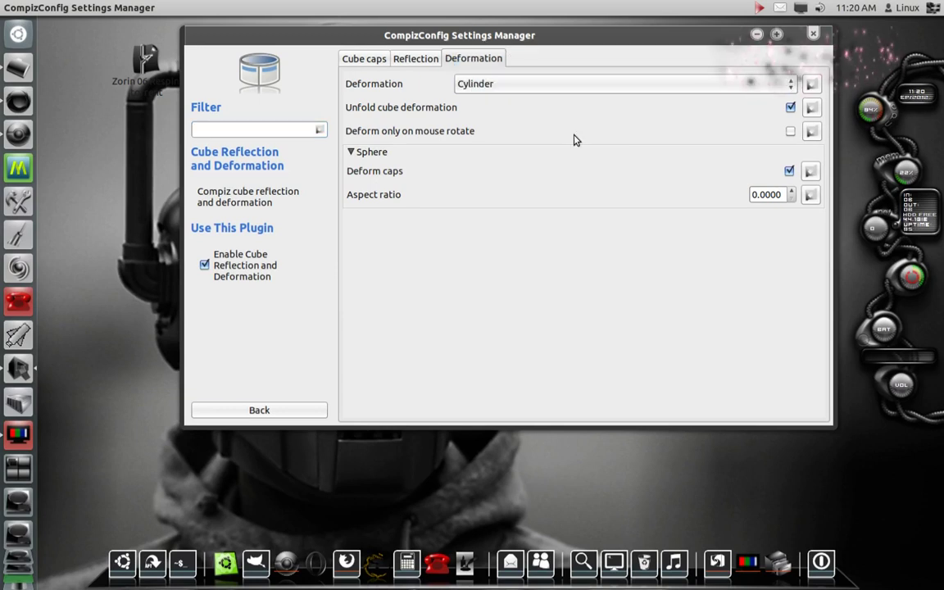
pyautogui.hotkey('ctrl', 'alt', 'Left')
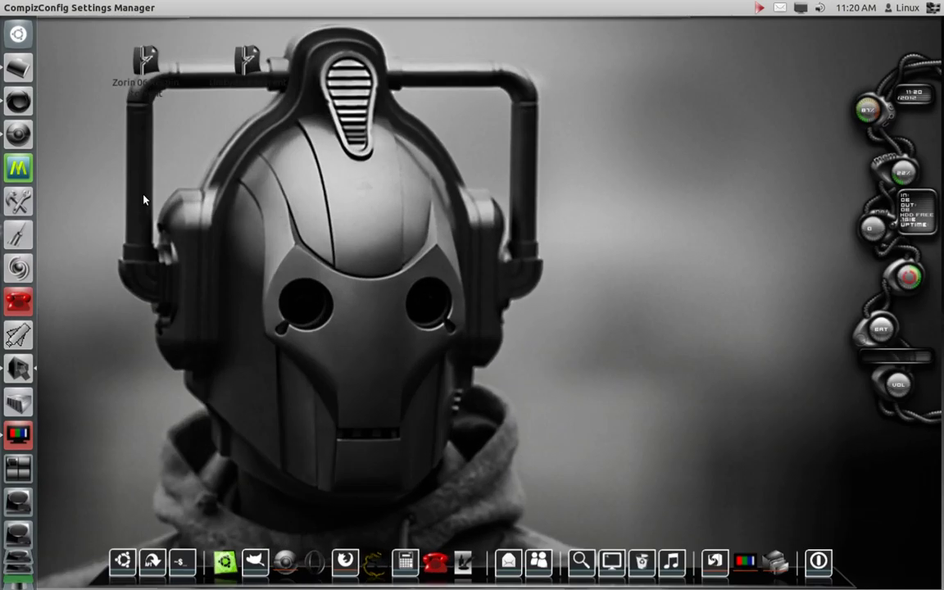
pyautogui.hotkey('ctrl', 'alt', 'Right')
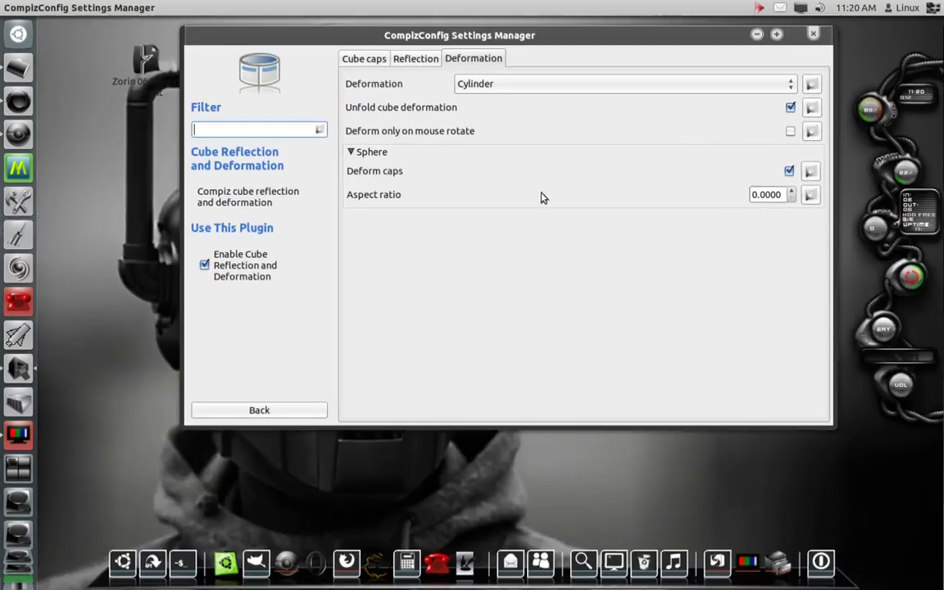
# Open Paint fire on the screen settings and check its Initiate key binding <Control><Primary>Left.
pyautogui.click(270, 410)
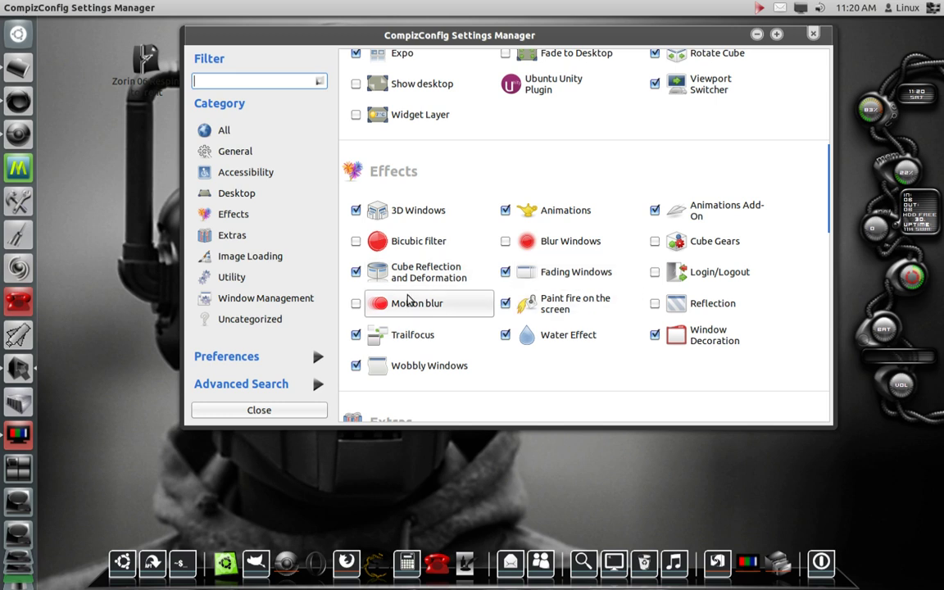
pyautogui.moveTo(554, 307); pyautogui.dragTo(542, 305)
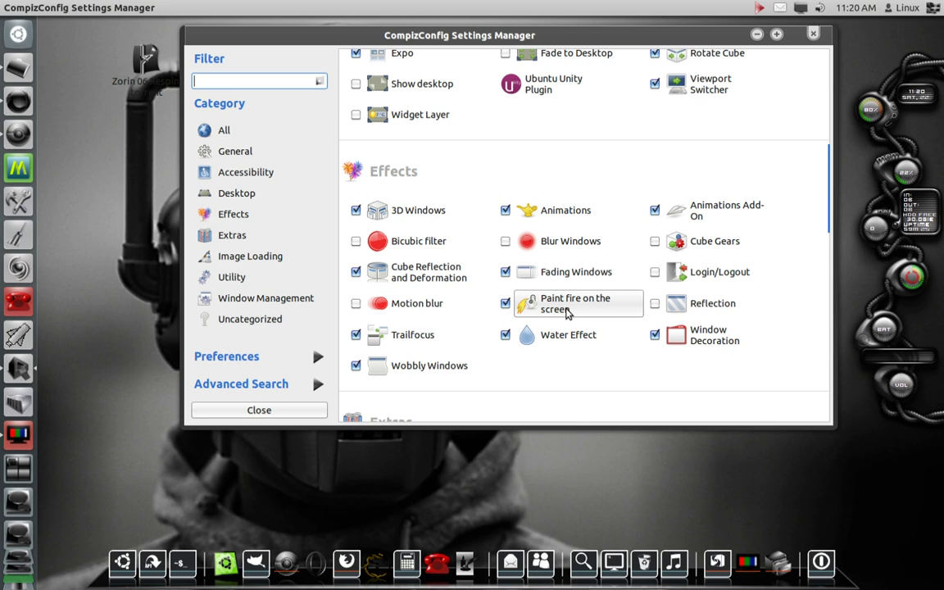
pyautogui.click(567, 309)
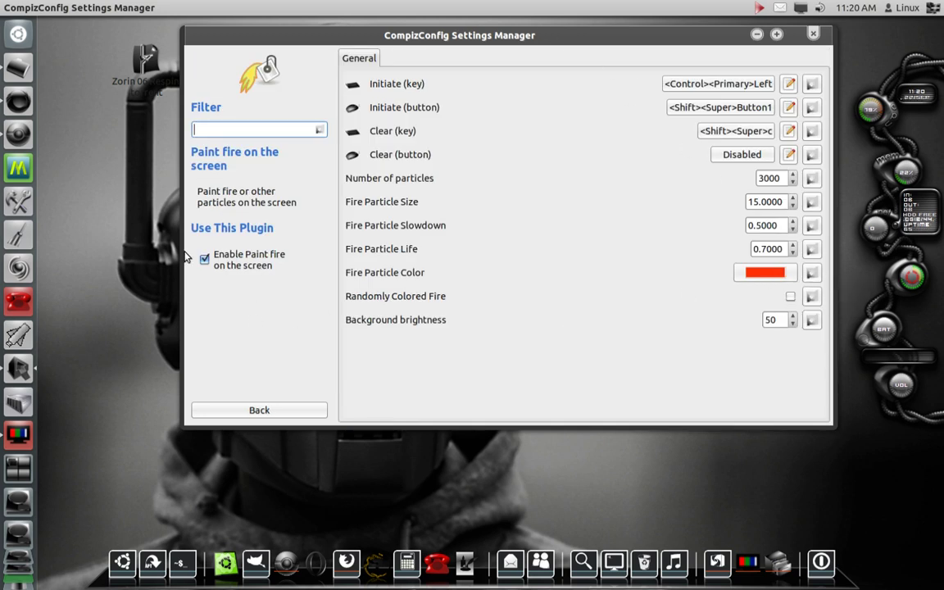
pyautogui.moveTo(420, 39); pyautogui.dragTo(418, 148)
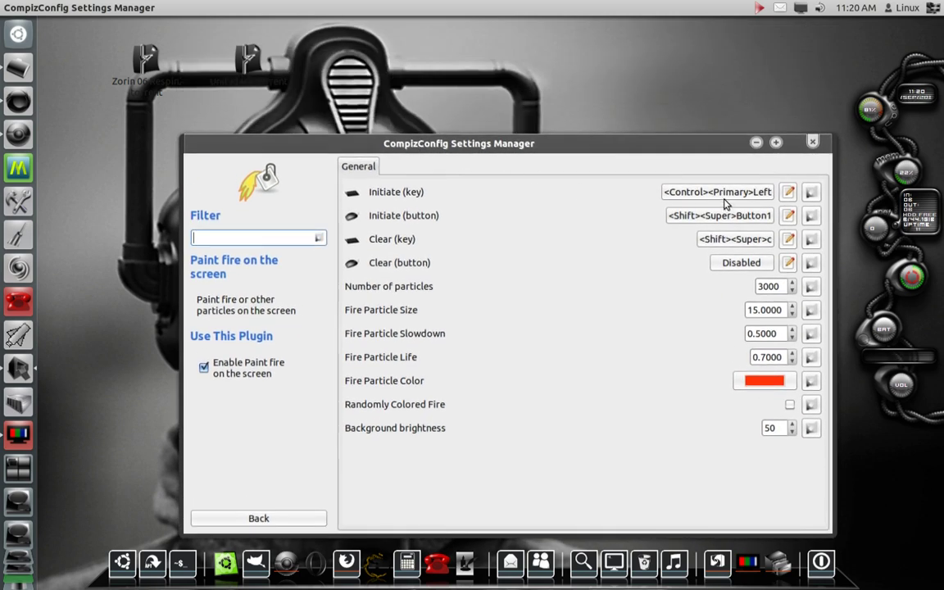
pyautogui.click(701, 194)
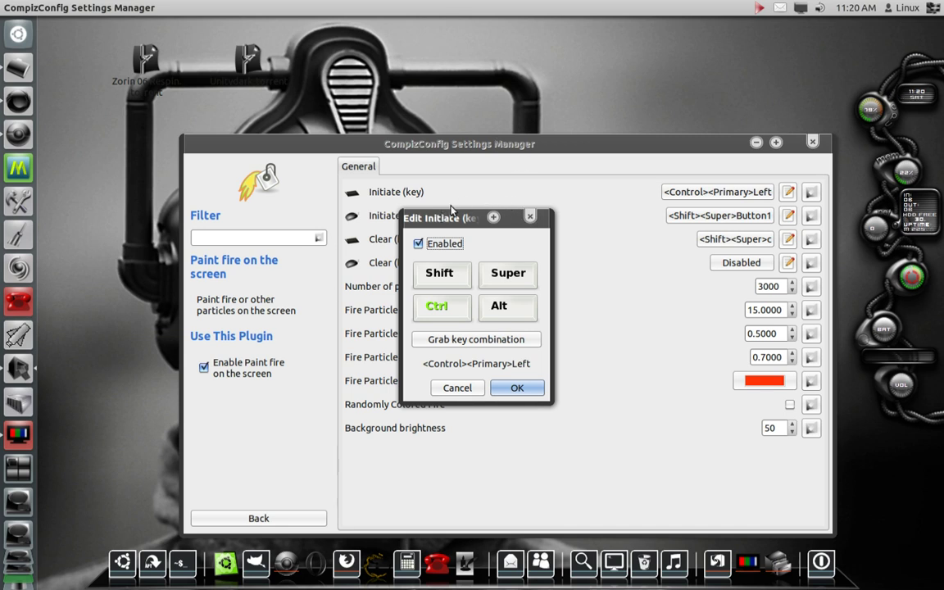
# Paint a ring of fire on screen and review the Initiate (button) and Clear (key) shortcuts.
pyautogui.click(530, 217)
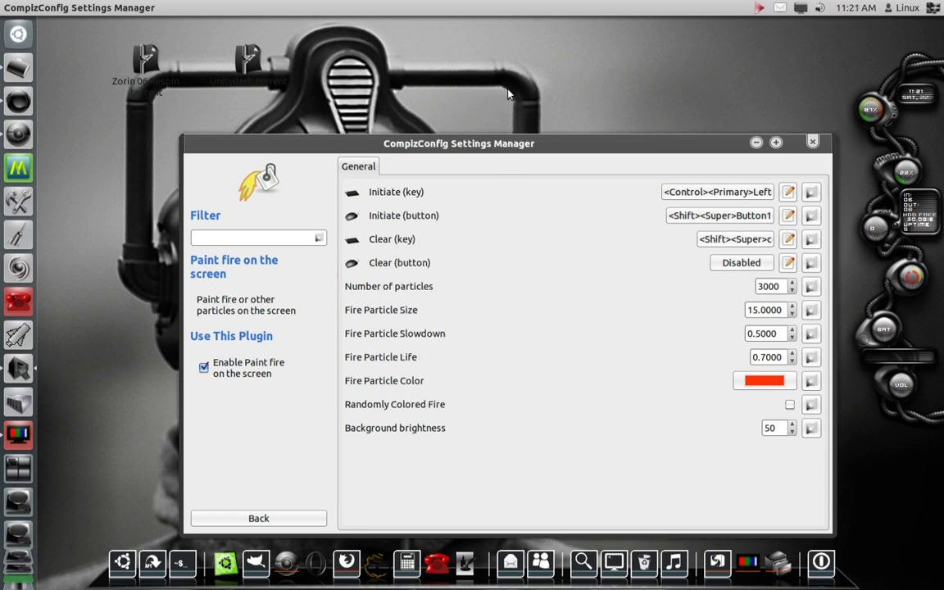
pyautogui.moveTo(508, 93)
pyautogui.mouseDown()
pyautogui.moveTo(506, 82)
pyautogui.moveTo(362, 195)
pyautogui.moveTo(443, 385)
pyautogui.moveTo(248, 283)
pyautogui.mouseUp()
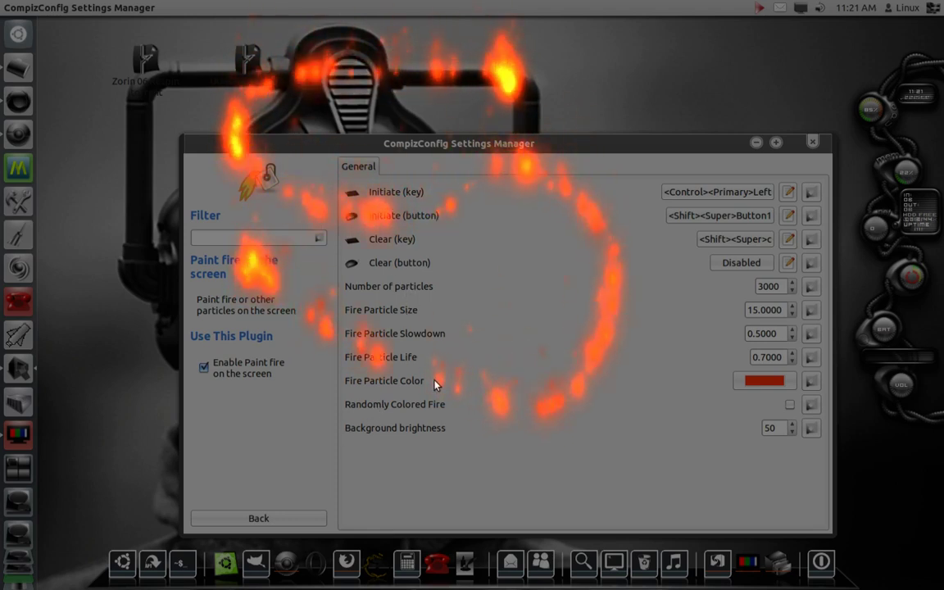
pyautogui.click(716, 216)
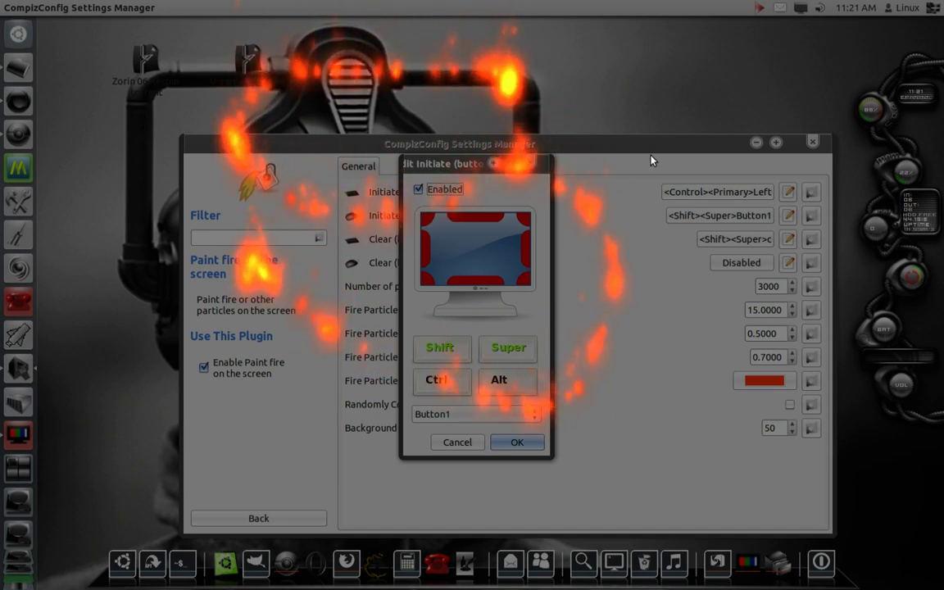
pyautogui.click(531, 163)
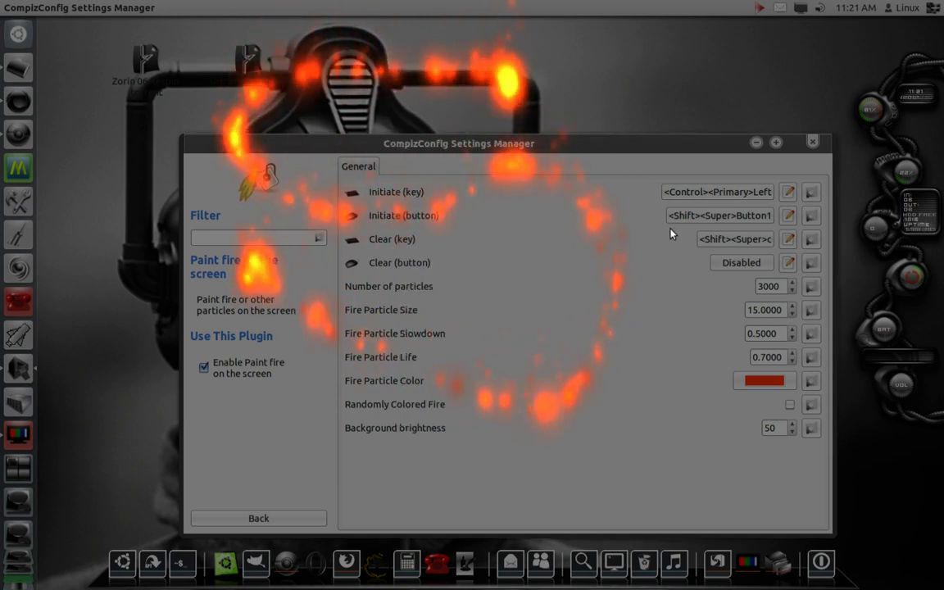
pyautogui.click(721, 239)
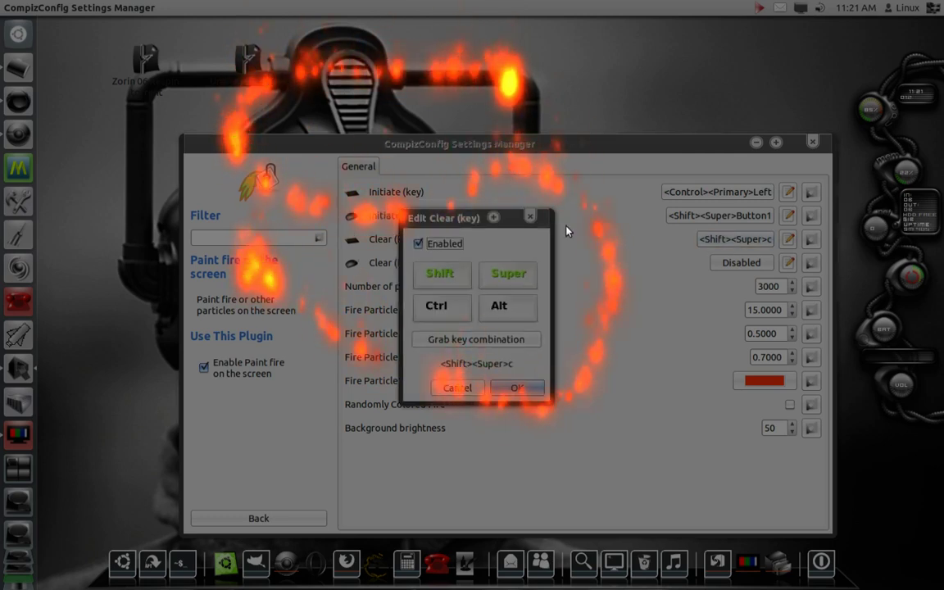
pyautogui.click(530, 217)
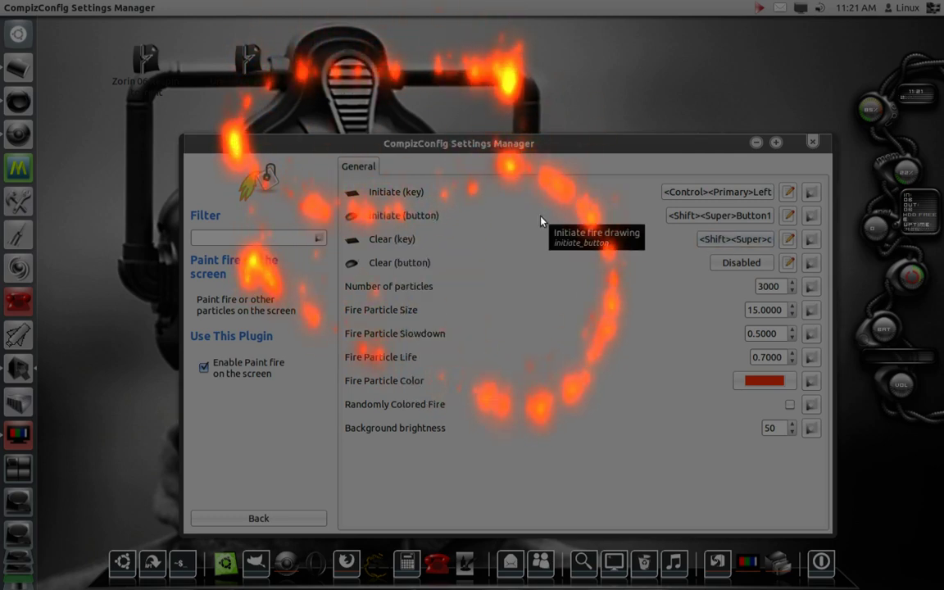
# Show windows in the 3-D switcher, recheck the Clear binding <Shift><Super>c unchanged, and return to plugins.
pyautogui.press('super+Tab')
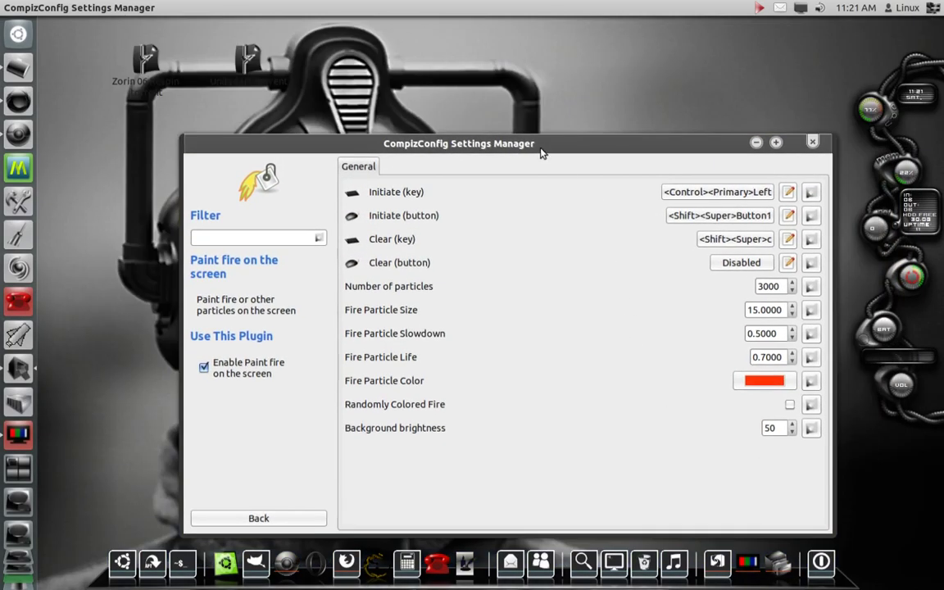
pyautogui.moveTo(541, 151); pyautogui.dragTo(549, 104)
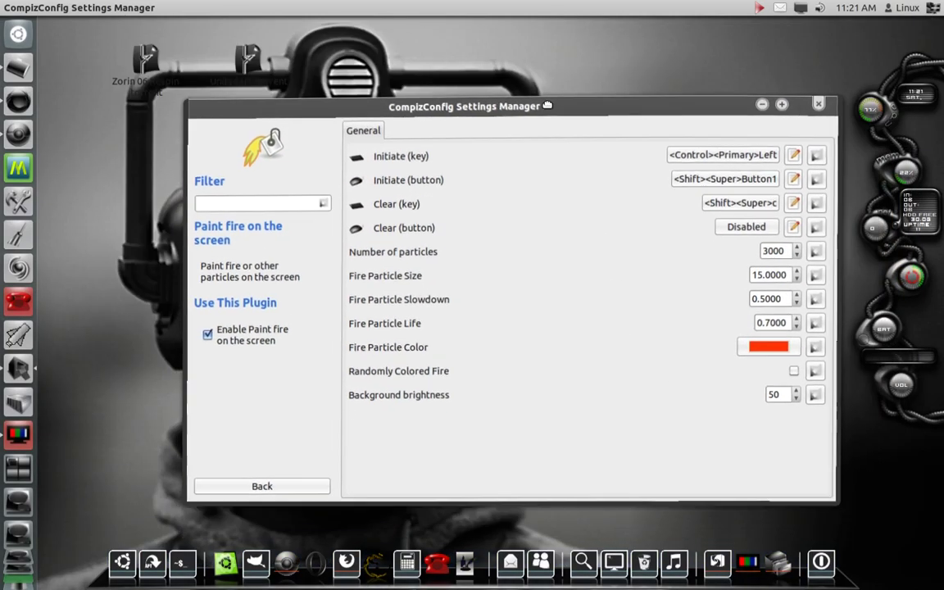
pyautogui.click(732, 191)
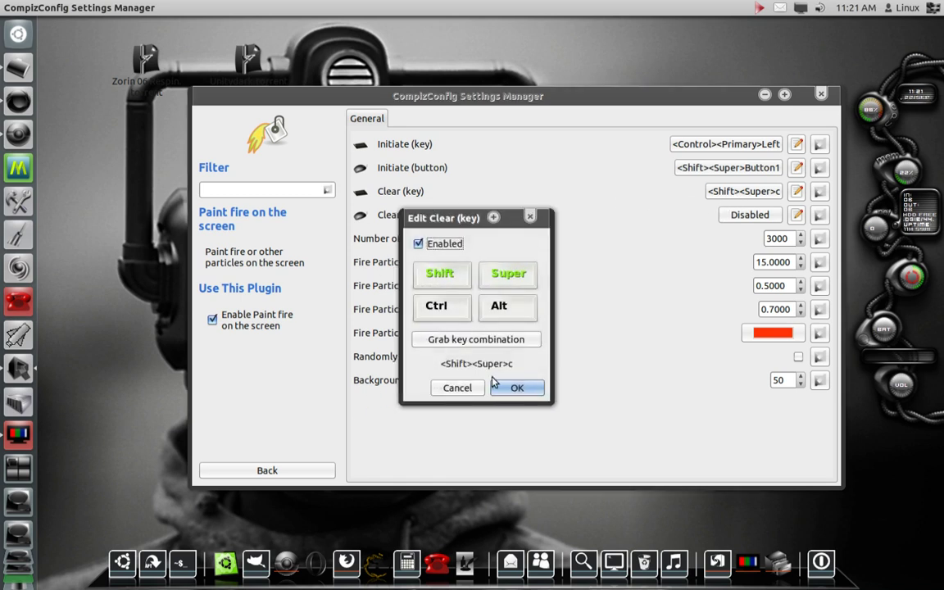
pyautogui.click(517, 389)
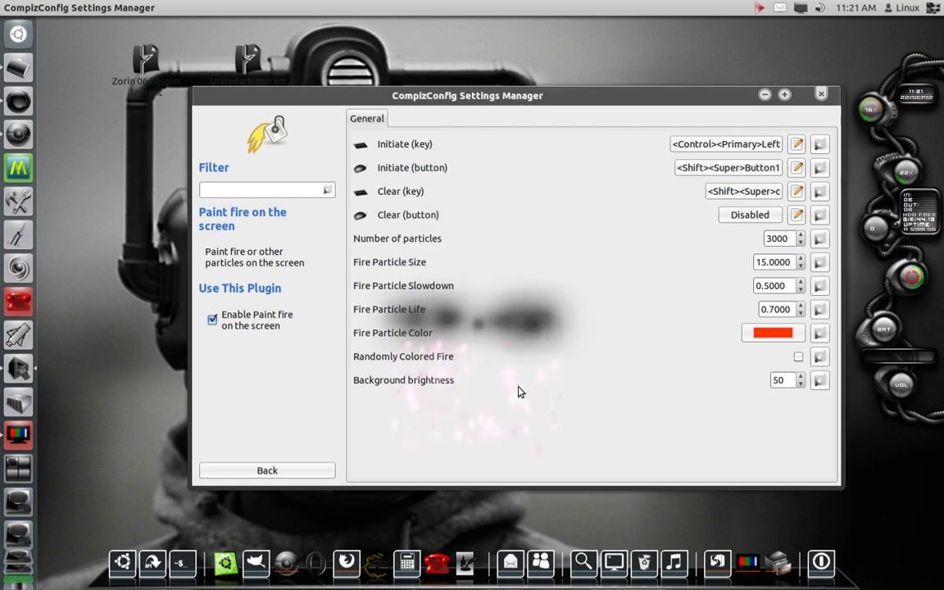
pyautogui.click(291, 474)
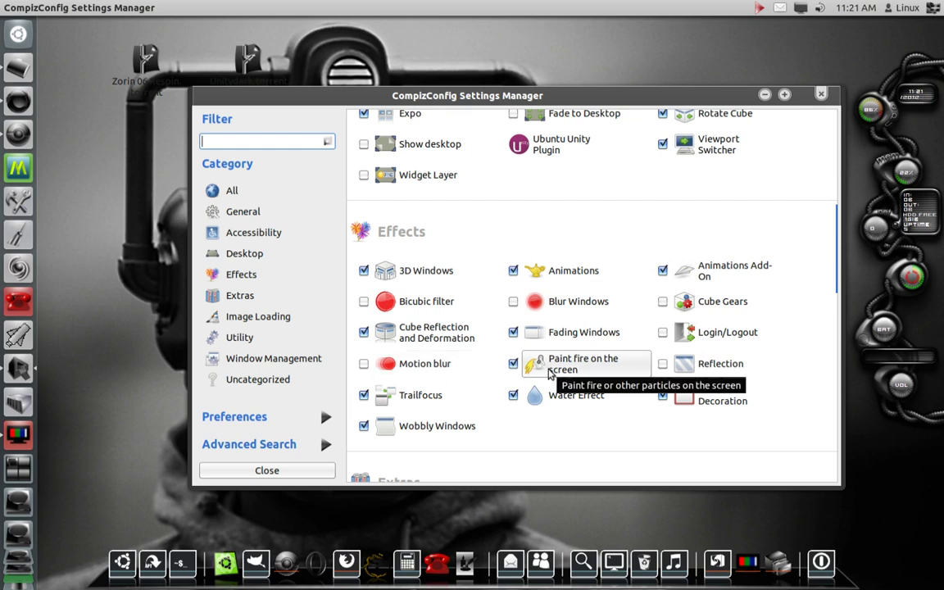
# Look over the Trailfocus behaviour and appearance options, then return to the plugin list.
pyautogui.click(426, 402)
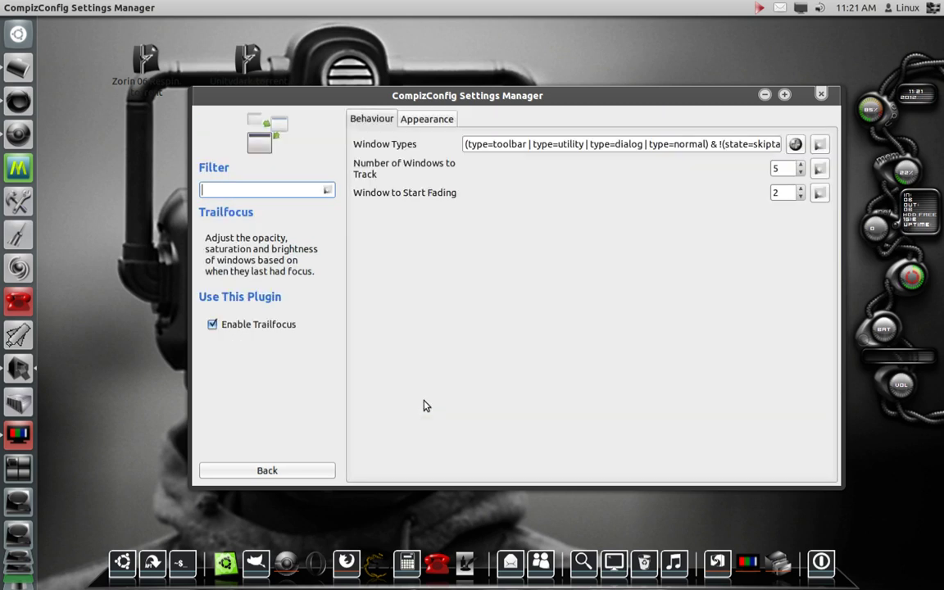
pyautogui.click(430, 121)
pyautogui.click(377, 120)
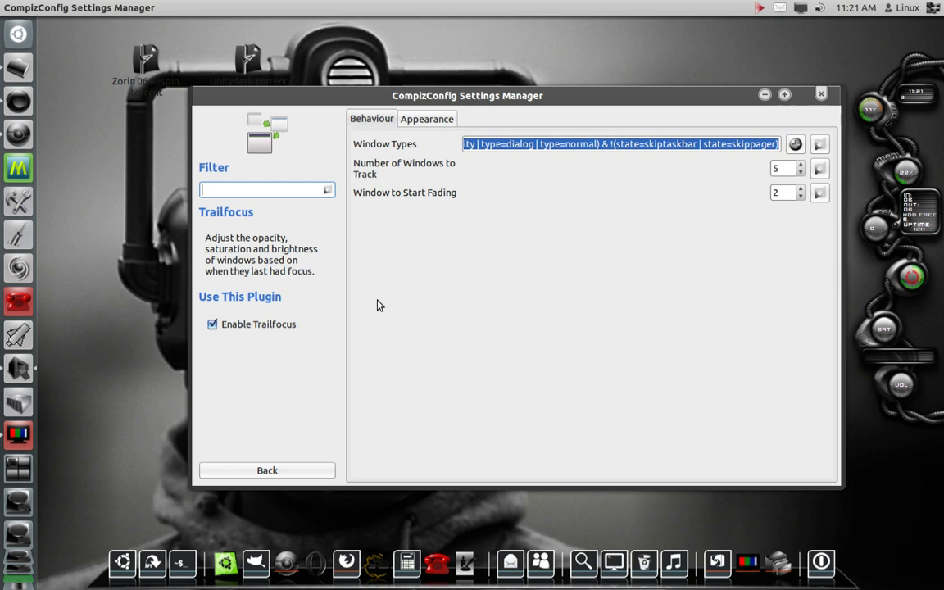
pyautogui.click(287, 470)
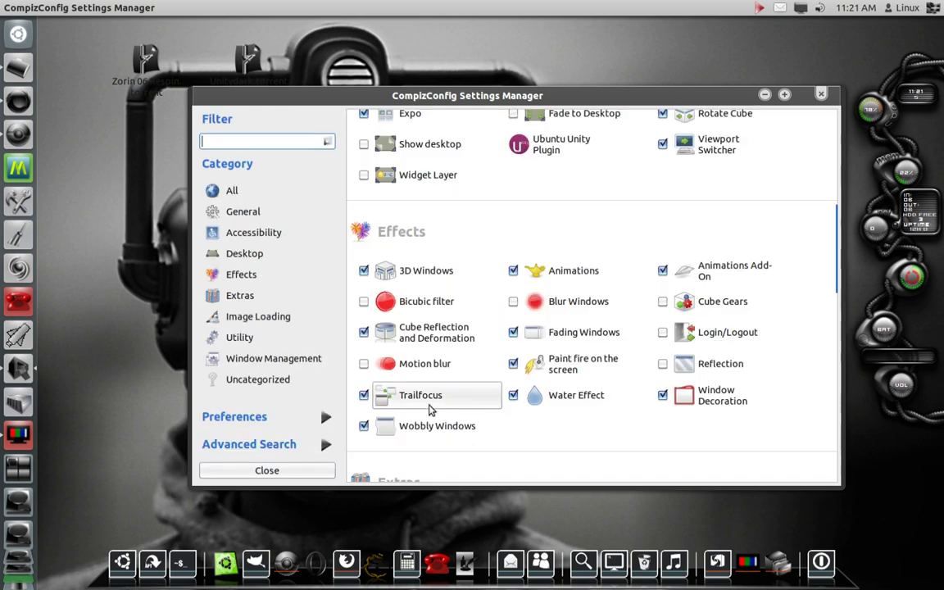
# Check the Water Effect <Shift><Alt> initiate binding, ripple the desktop, and return to the plugin list.
pyautogui.click(573, 396)
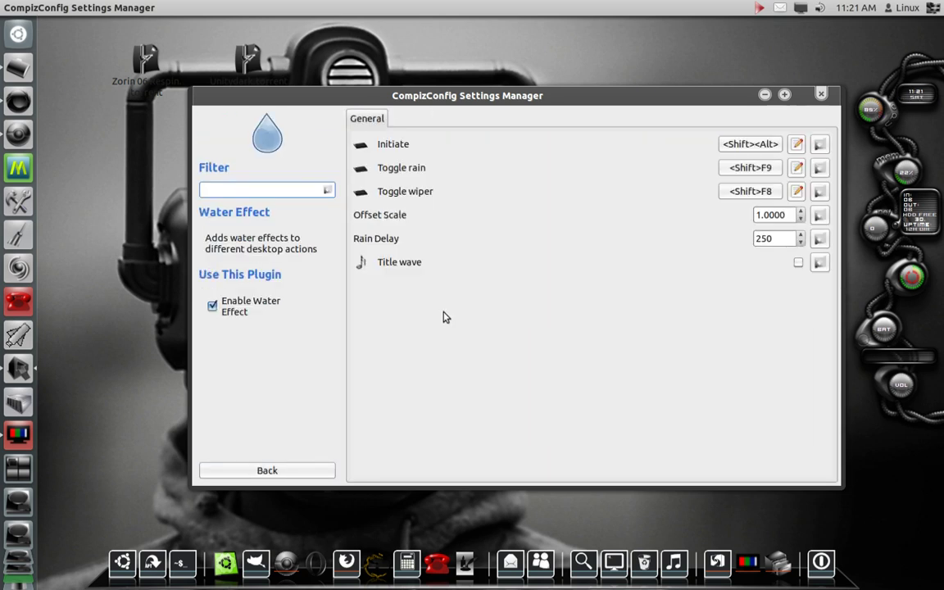
pyautogui.click(761, 146)
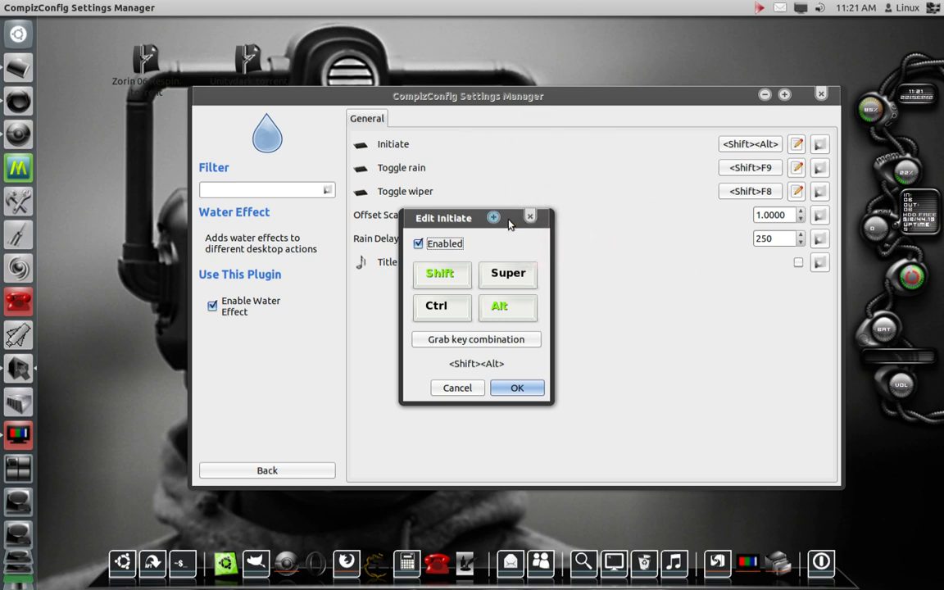
pyautogui.click(530, 217)
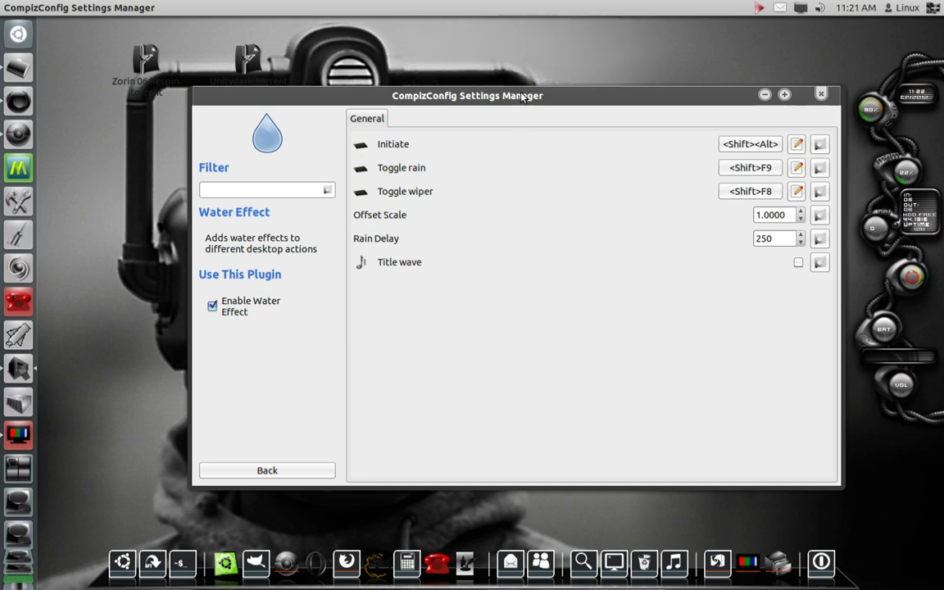
pyautogui.moveTo(473, 91); pyautogui.dragTo(483, 397)
pyautogui.hotkey('shift', 'alt')
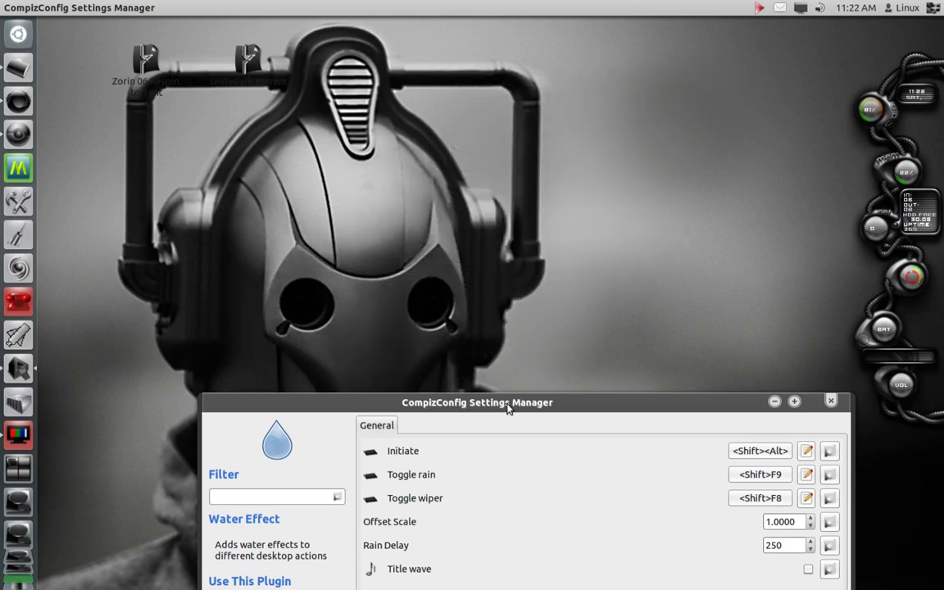
pyautogui.moveTo(506, 402); pyautogui.dragTo(415, 181)
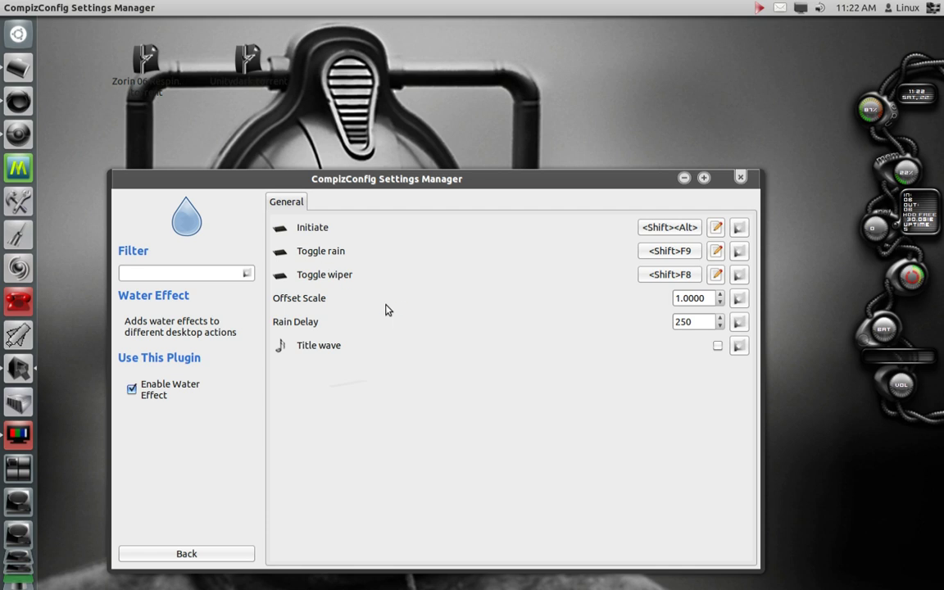
pyautogui.moveTo(465, 203); pyautogui.dragTo(598, 136)
pyautogui.click(346, 489)
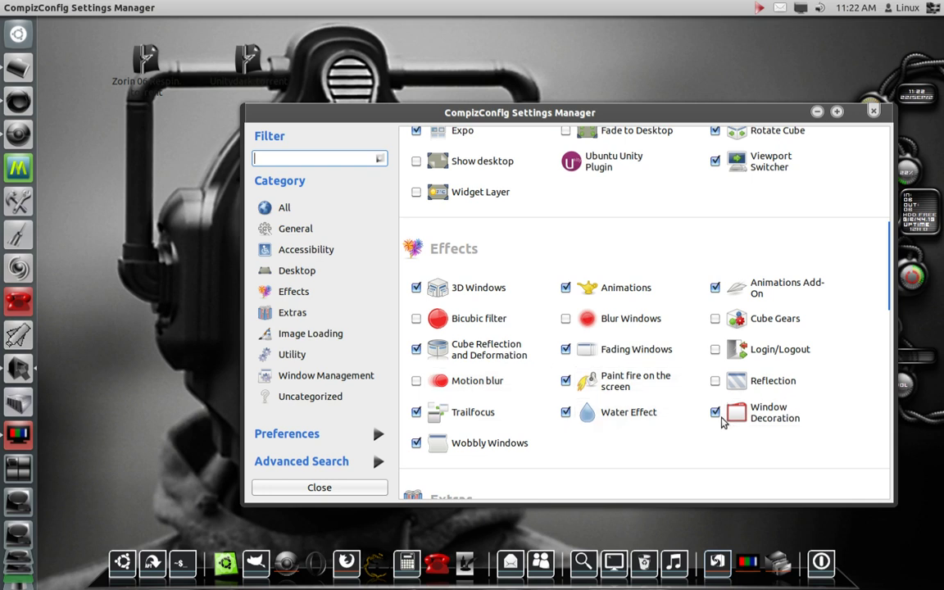
# Open the Wobbly Windows settings and drag the settings window to show it wobbling.
pyautogui.click(490, 443)
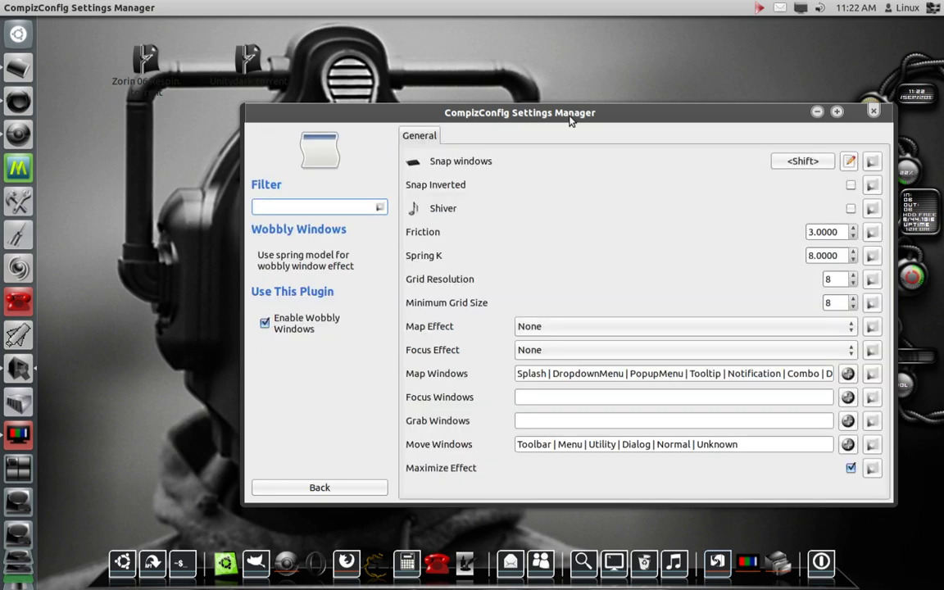
pyautogui.moveTo(572, 120); pyautogui.dragTo(633, 111)
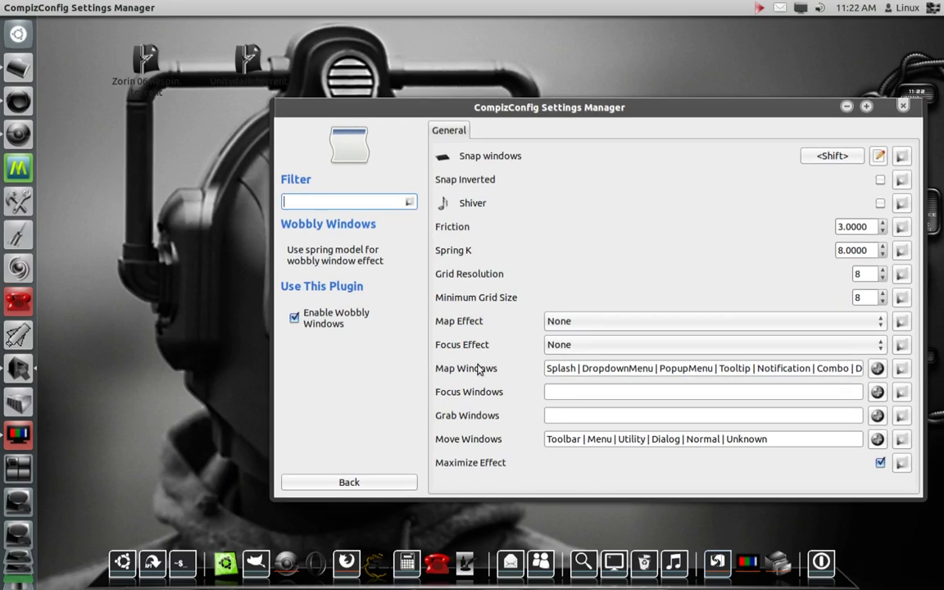
pyautogui.click(371, 484)
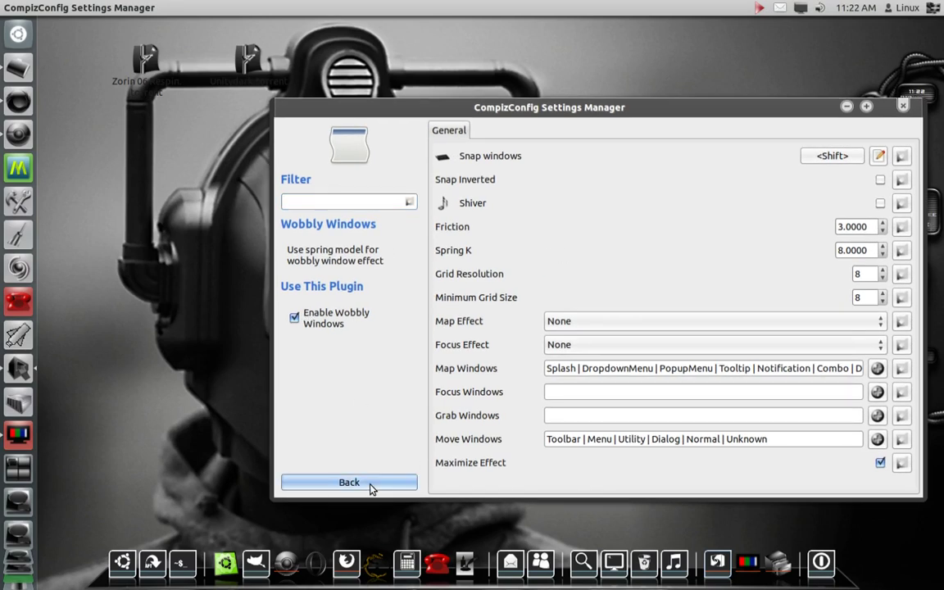
pyautogui.moveTo(538, 102); pyautogui.dragTo(492, 68)
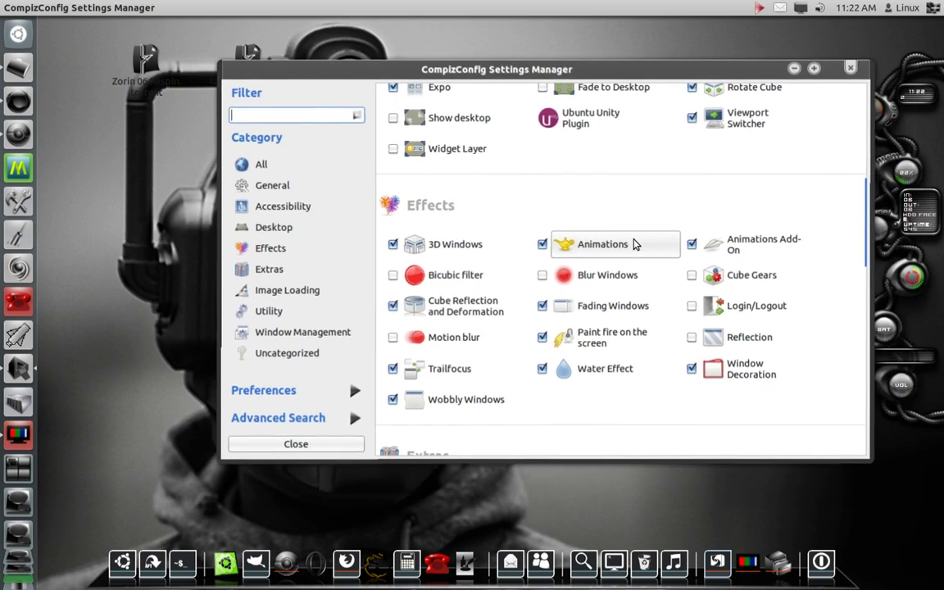
# Scroll the plugin list down to the Window Management group.
pyautogui.scroll(-5, 632, 244)
pyautogui.scroll(-1, 633, 244)
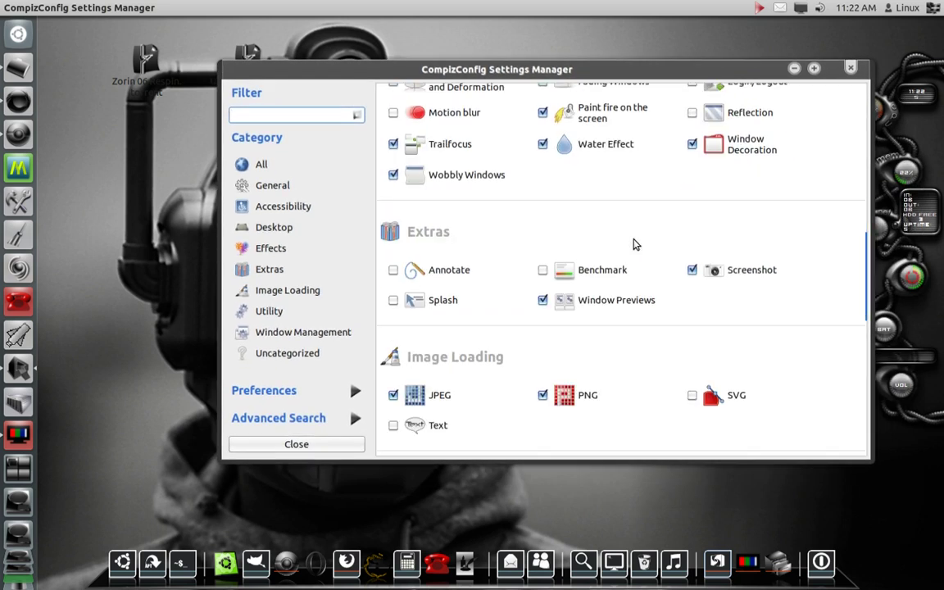
pyautogui.scroll(-1, 633, 244)
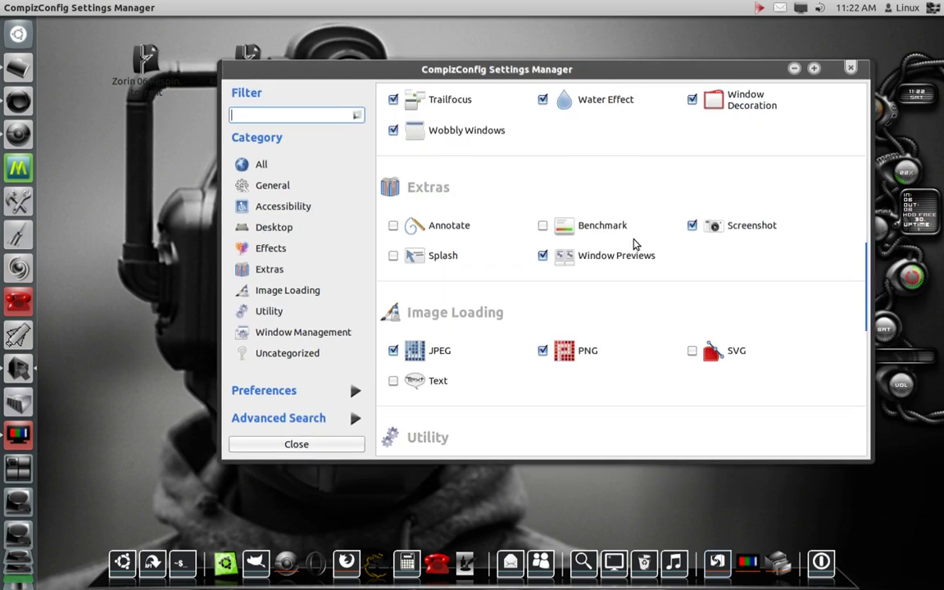
pyautogui.scroll(-4, 633, 245)
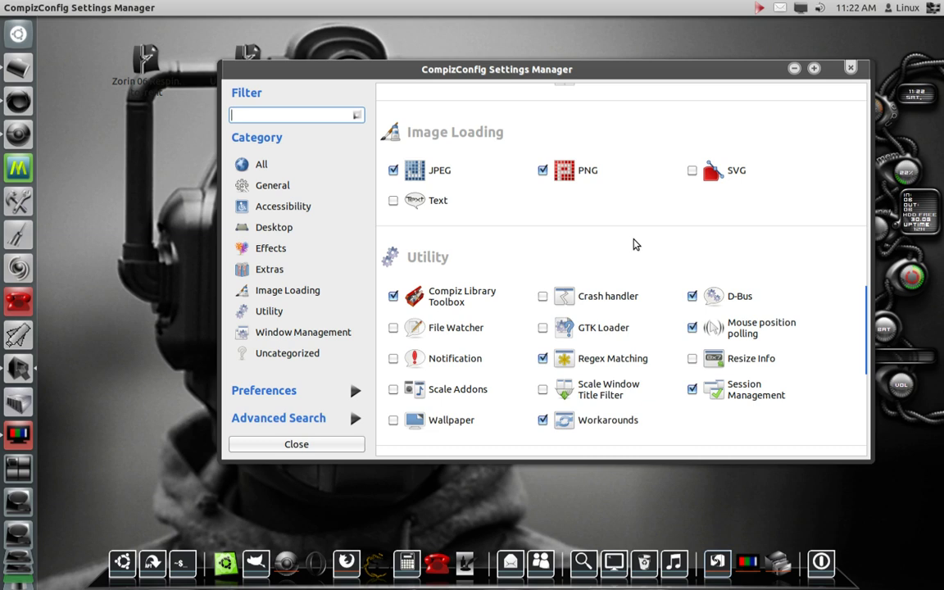
pyautogui.scroll(-4, 633, 244)
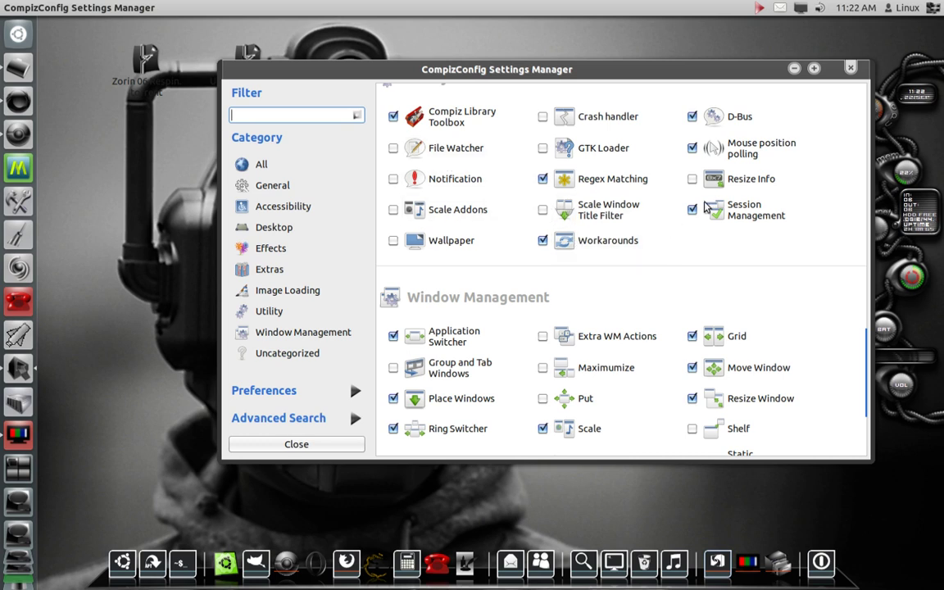
pyautogui.scroll(-1, 675, 248)
pyautogui.scroll(-2, 674, 250)
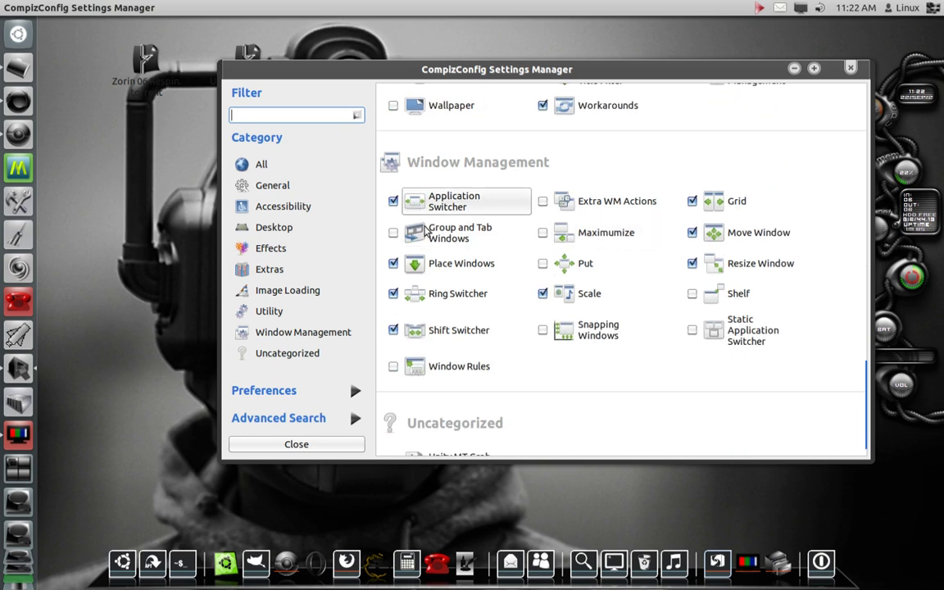
# Look over the Application Switcher's key bindings, then go back to the plugin list.
pyautogui.click(457, 206)
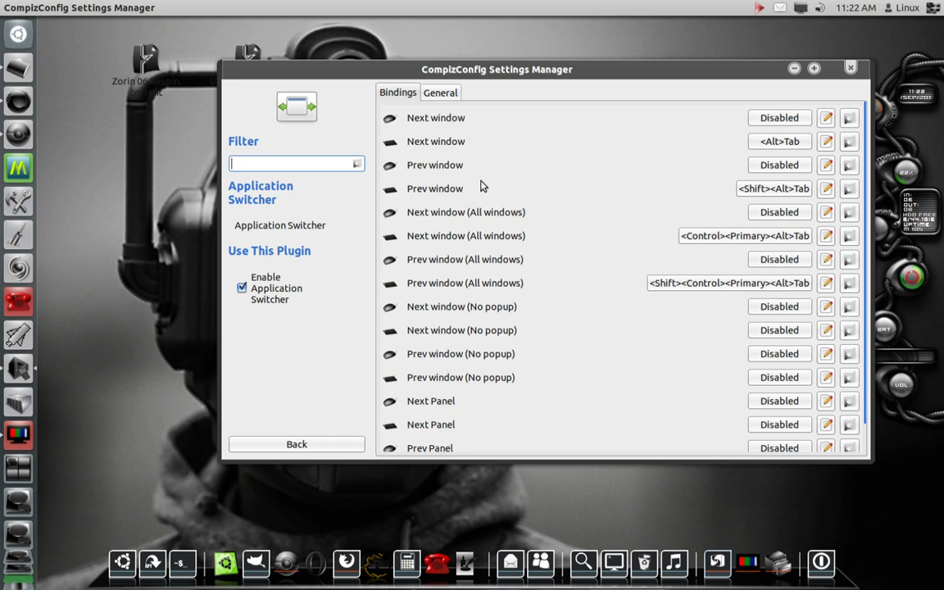
pyautogui.scroll(-1, 540, 202)
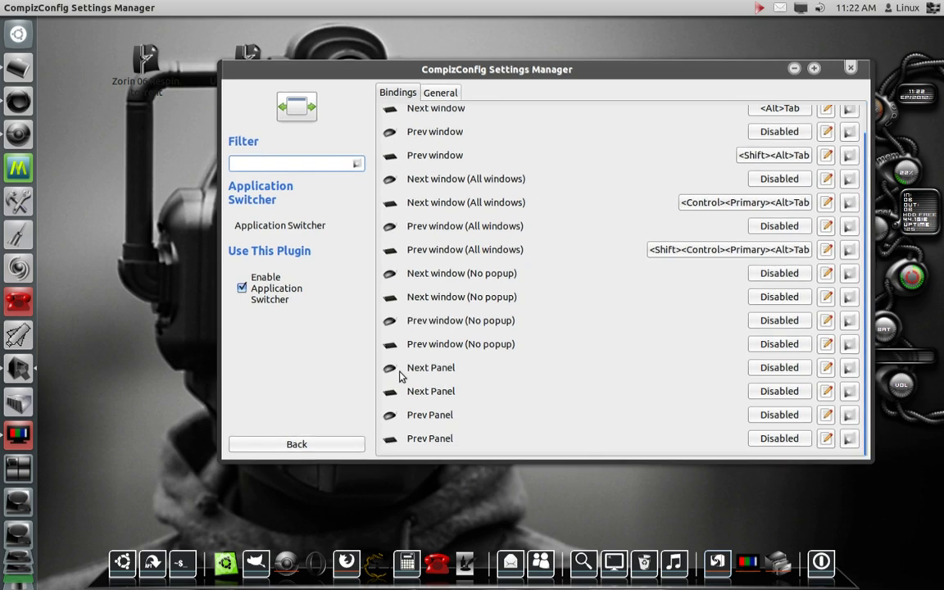
pyautogui.click(325, 444)
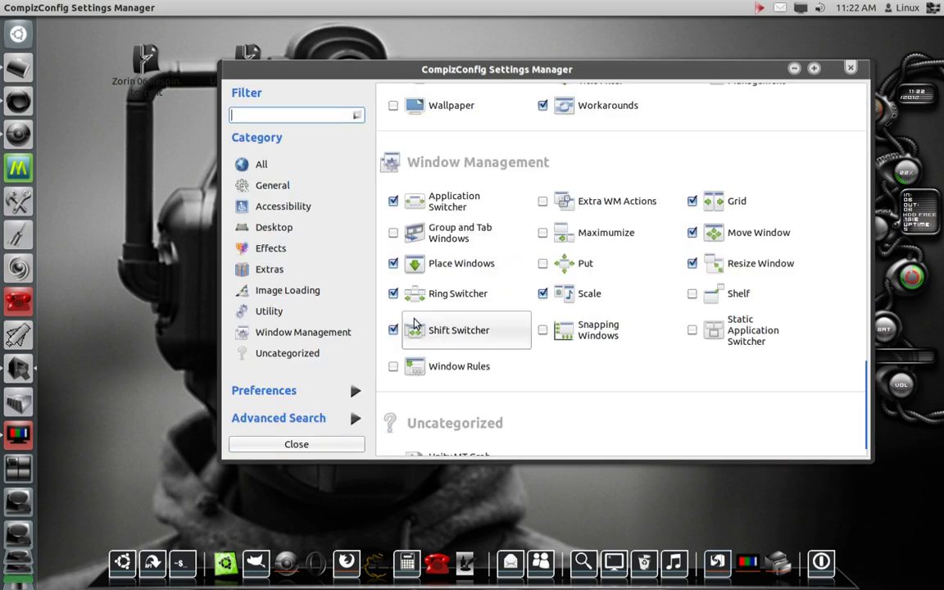
# Open Ring Switcher and demo the ring switch with Ctrl+Tab, finishing on the settings window.
pyautogui.click(426, 304)
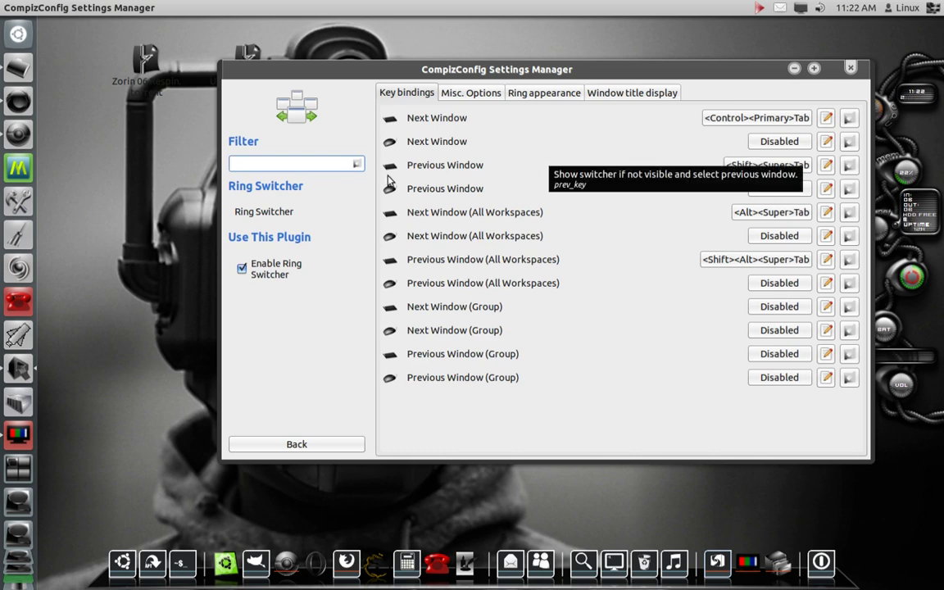
pyautogui.hotkey('ctrl', 'Tab')
pyautogui.hotkey('ctrl', 'Tab')
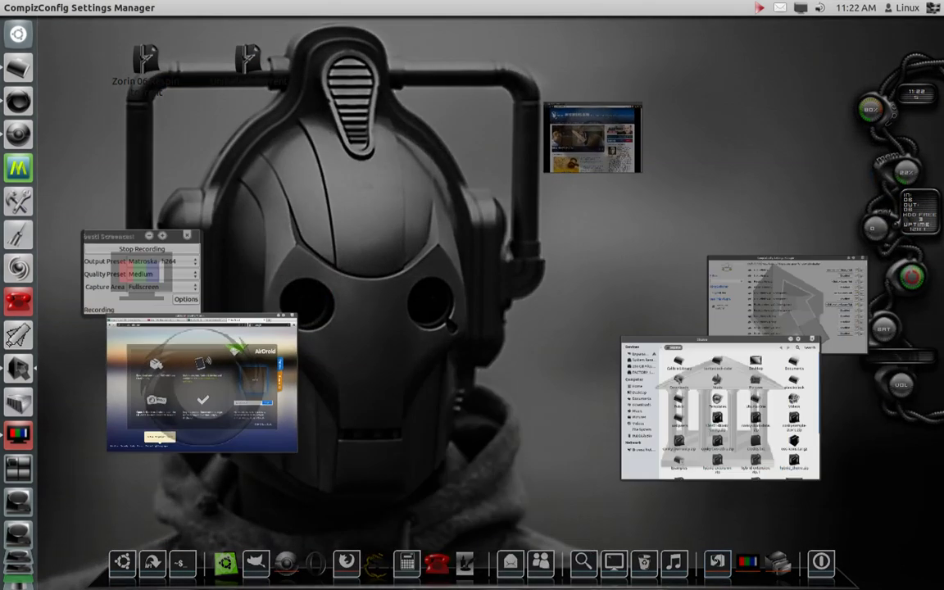
pyautogui.hotkey('shift', 'alt', 'Up')
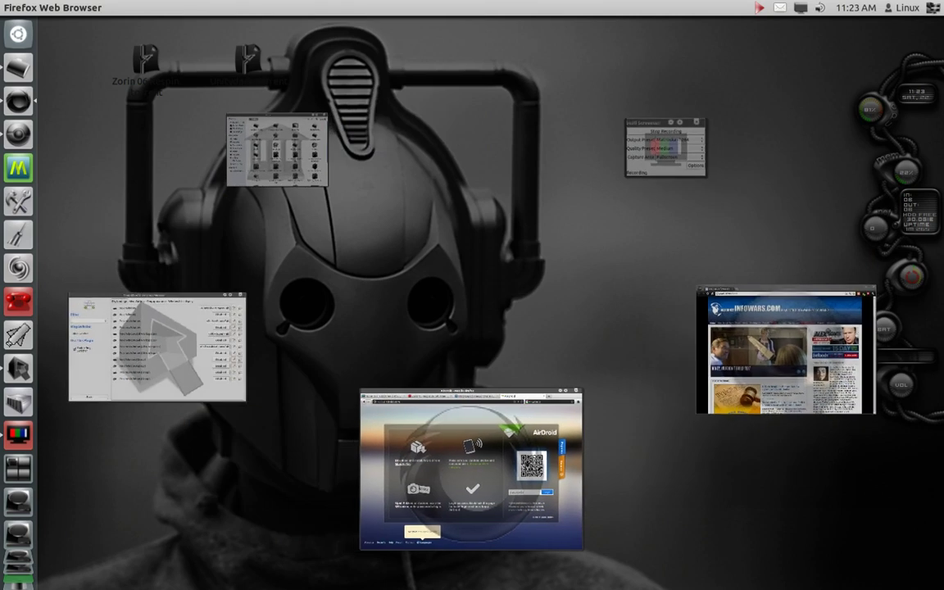
pyautogui.press('Return')
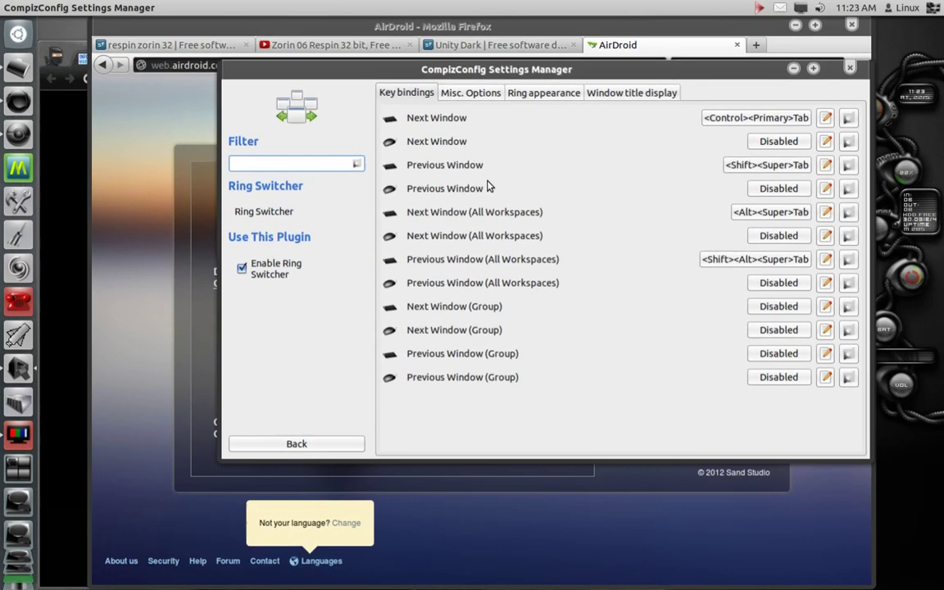
# Browse Ring Switcher's Misc. Options, ring appearance and title tabs, then open Shift Switcher.
pyautogui.click(473, 95)
pyautogui.click(540, 96)
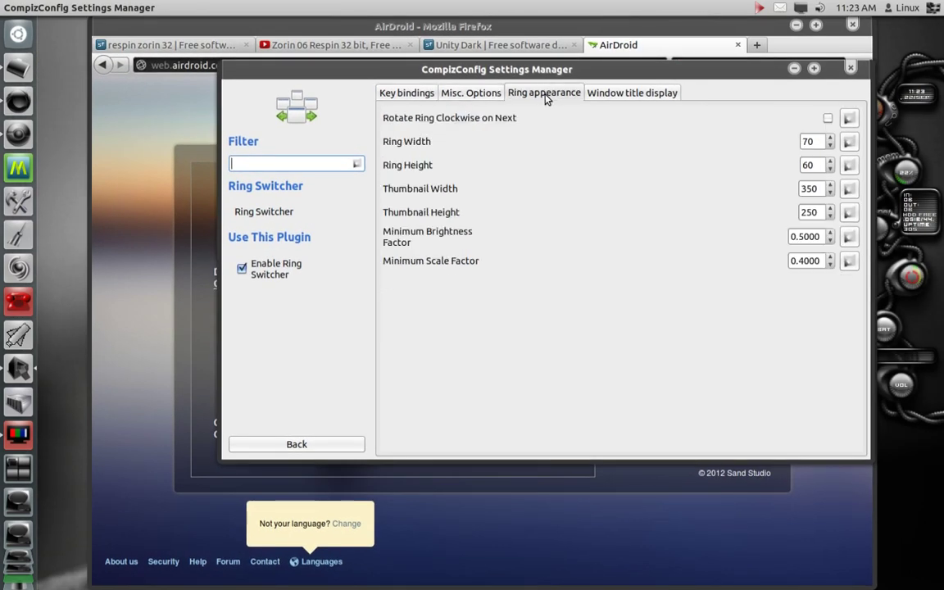
pyautogui.click(485, 95)
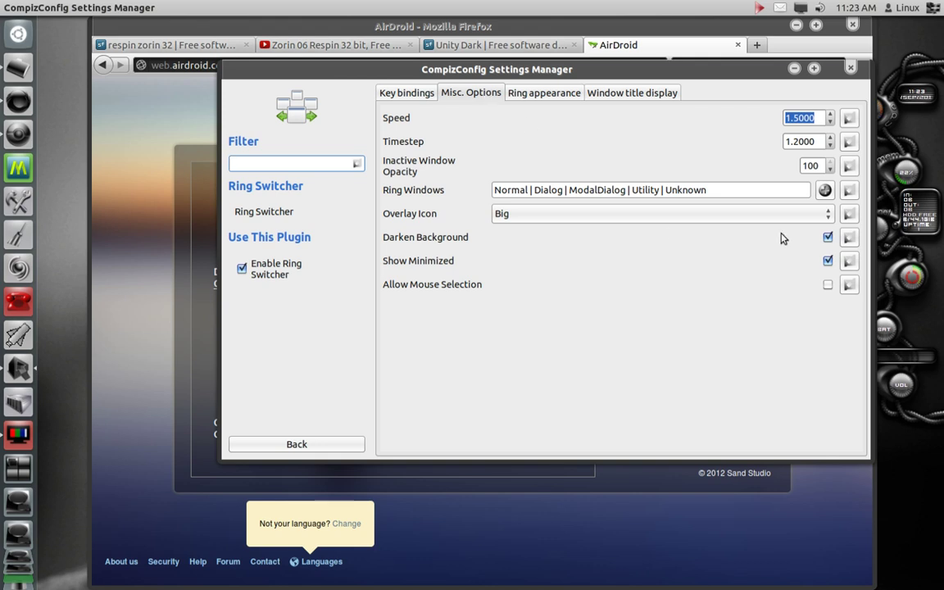
pyautogui.click(623, 99)
pyautogui.click(555, 96)
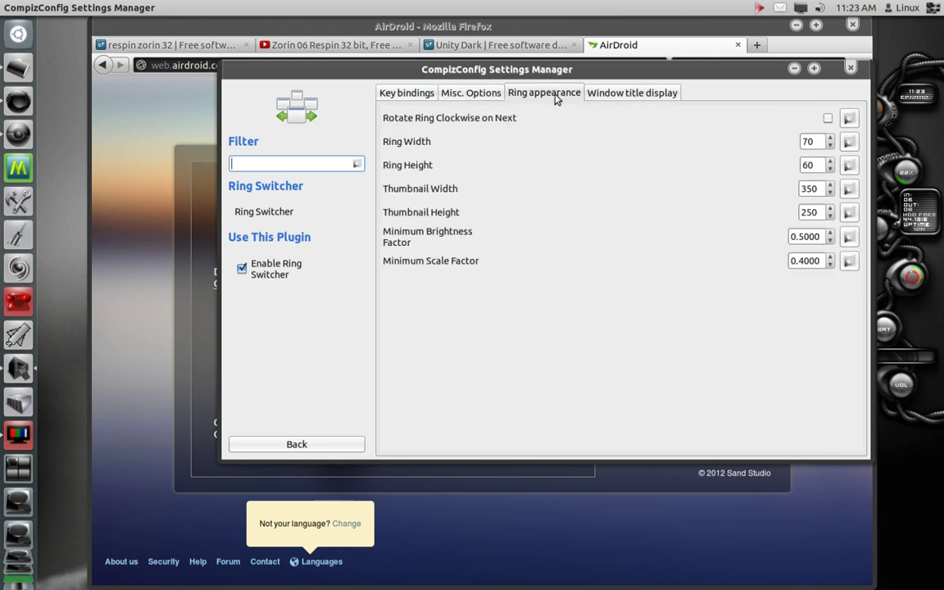
pyautogui.click(321, 447)
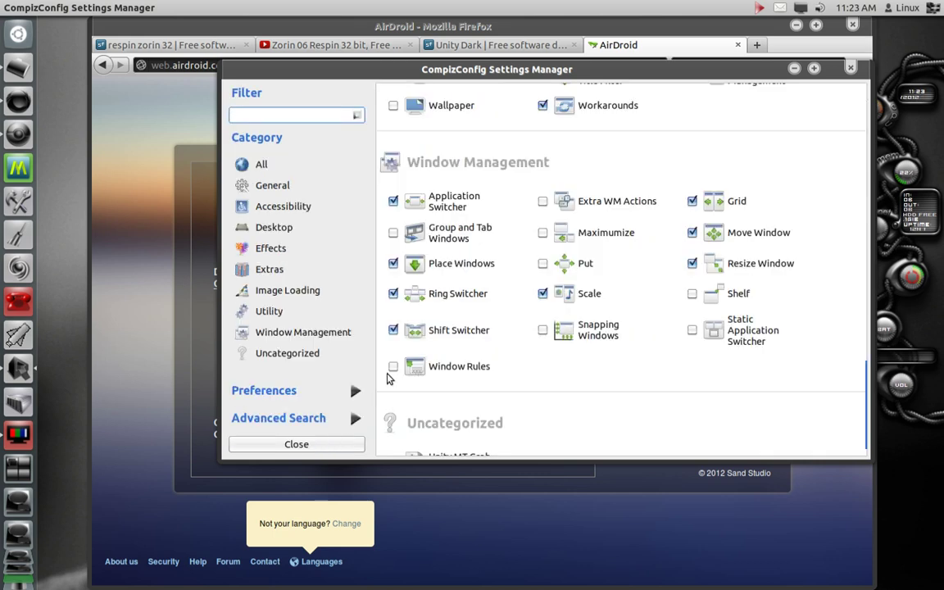
pyautogui.click(439, 332)
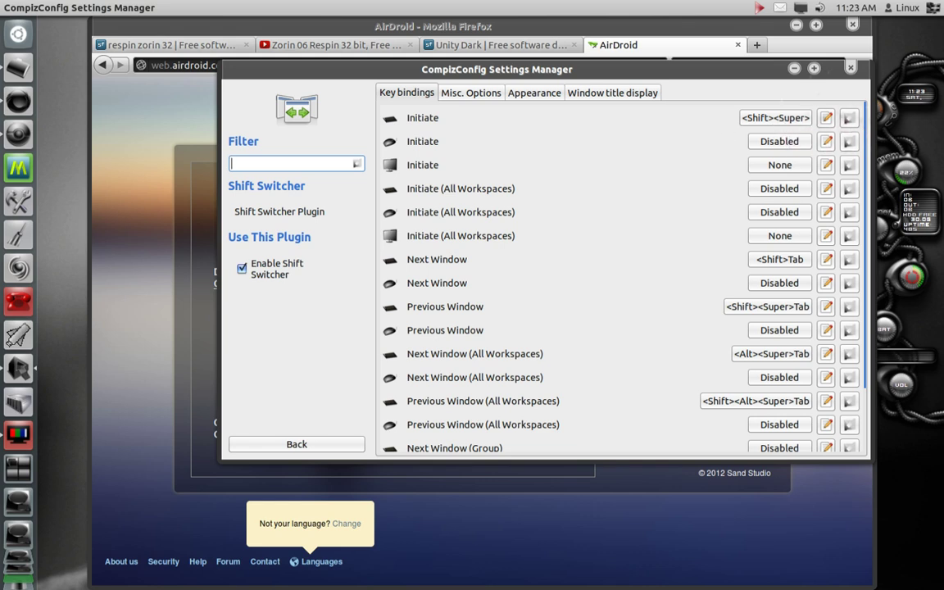
# Demo the Shift Switcher 3-D flip with Shift+Super, rotating through windows back to settings.
pyautogui.press('shift+super')
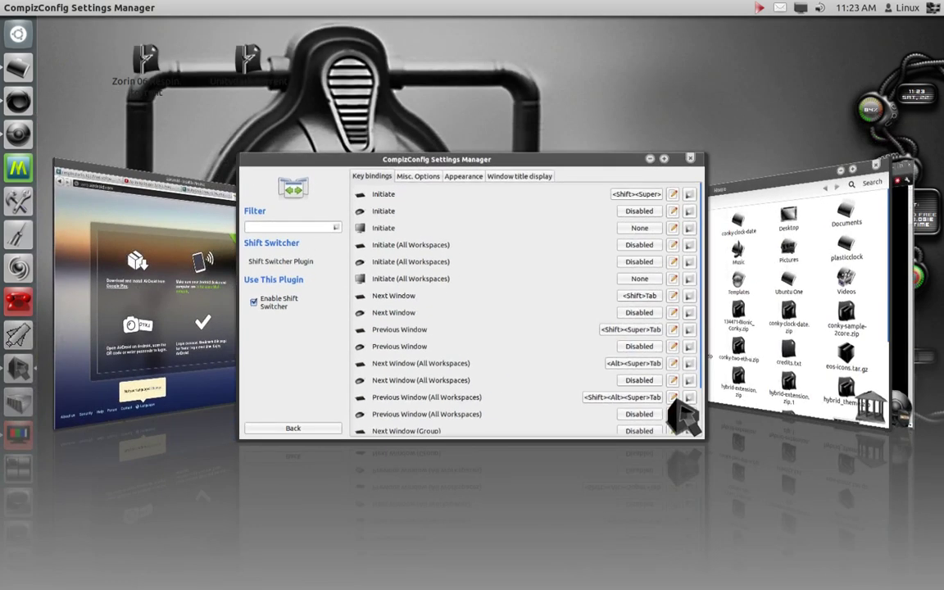
pyautogui.hotkey('shift', 'Tab')
pyautogui.hotkey('shift', 'Tab')
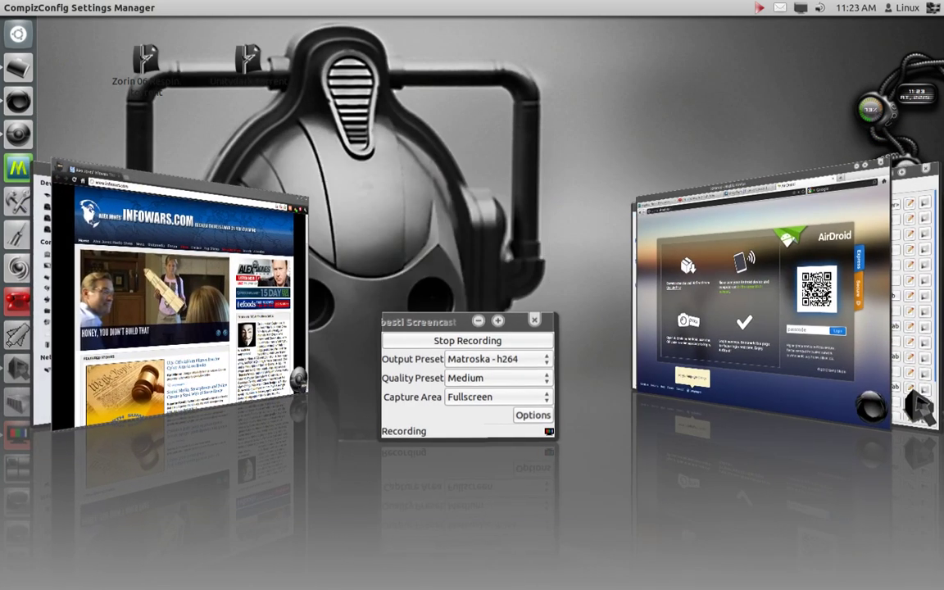
pyautogui.hotkey('shift', 'Tab')
pyautogui.hotkey('shift', 'Tab')
pyautogui.hotkey('shift', 'Tab')
pyautogui.hotkey('shift', 'Tab')
pyautogui.hotkey('shift', 'Tab')
pyautogui.hotkey('shift', 'Tab')
pyautogui.hotkey('shift', 'Tab')
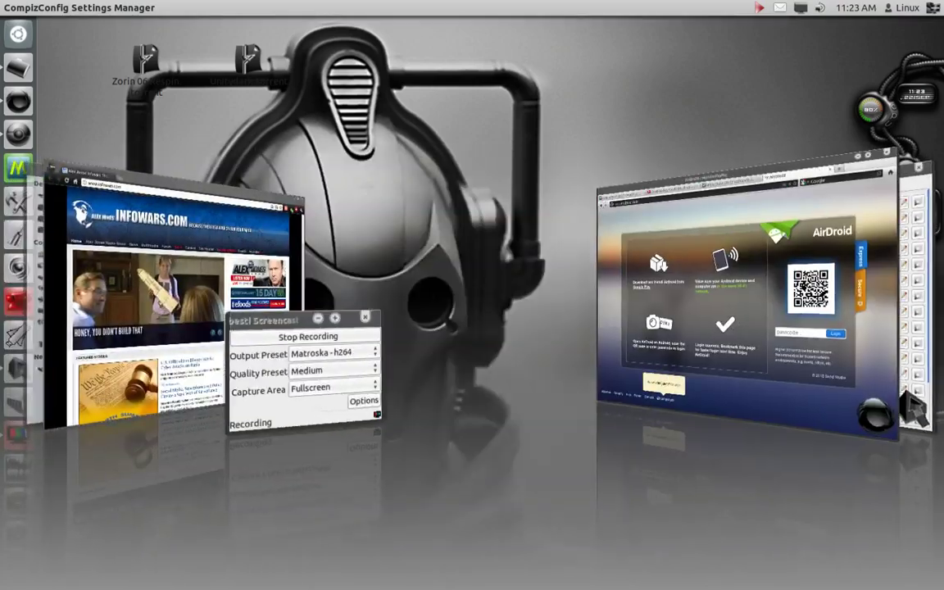
pyautogui.hotkey('shift', 'Tab')
pyautogui.hotkey('shift', 'Tab')
pyautogui.hotkey('shift', 'Tab')
pyautogui.hotkey('shift', 'Tab')
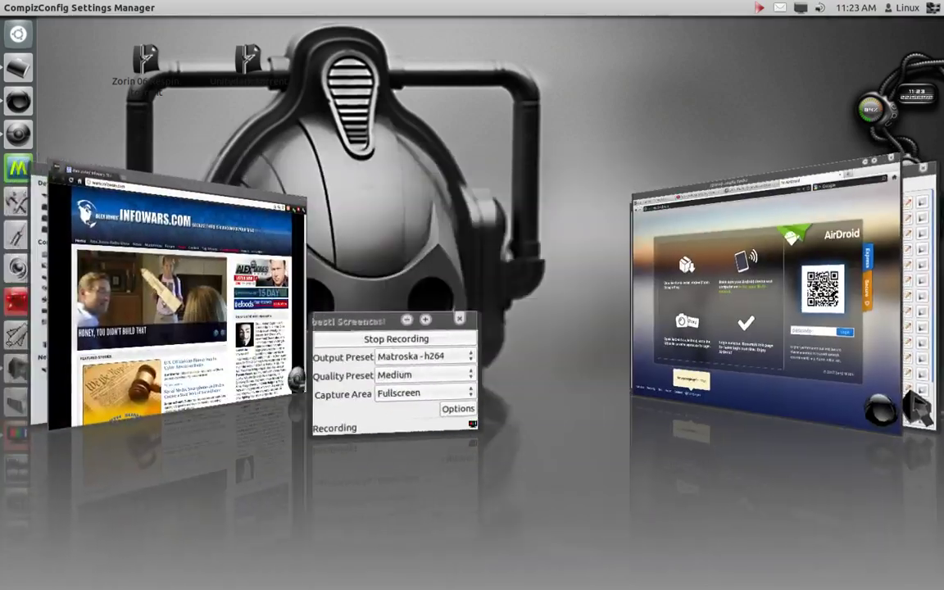
pyautogui.hotkey('shift', 'Tab')
pyautogui.hotkey('shift', 'Tab')
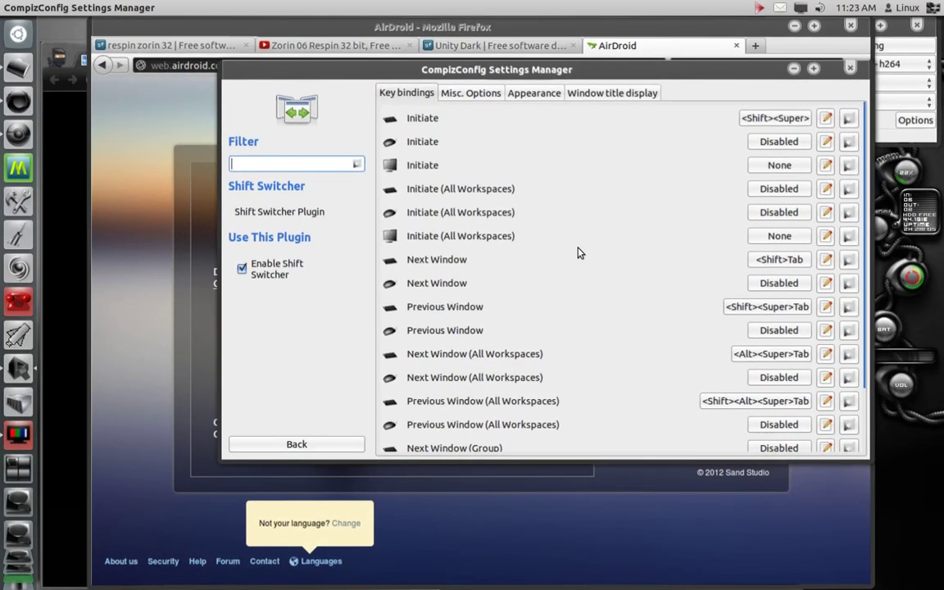
# Open the Initiate binding editor, cancel leaving <Shift><Super>, and return to the plugin list.
pyautogui.click(783, 119)
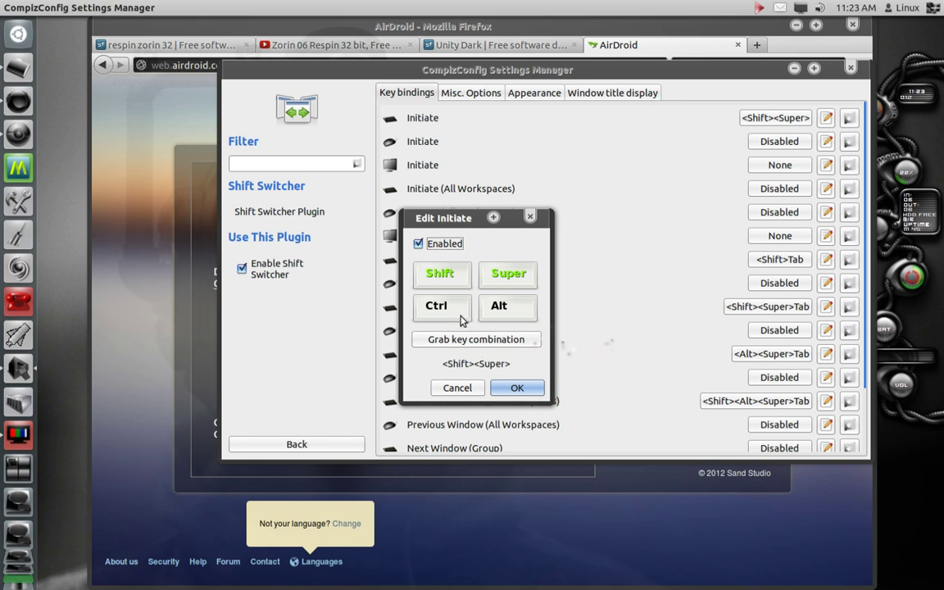
pyautogui.click(520, 391)
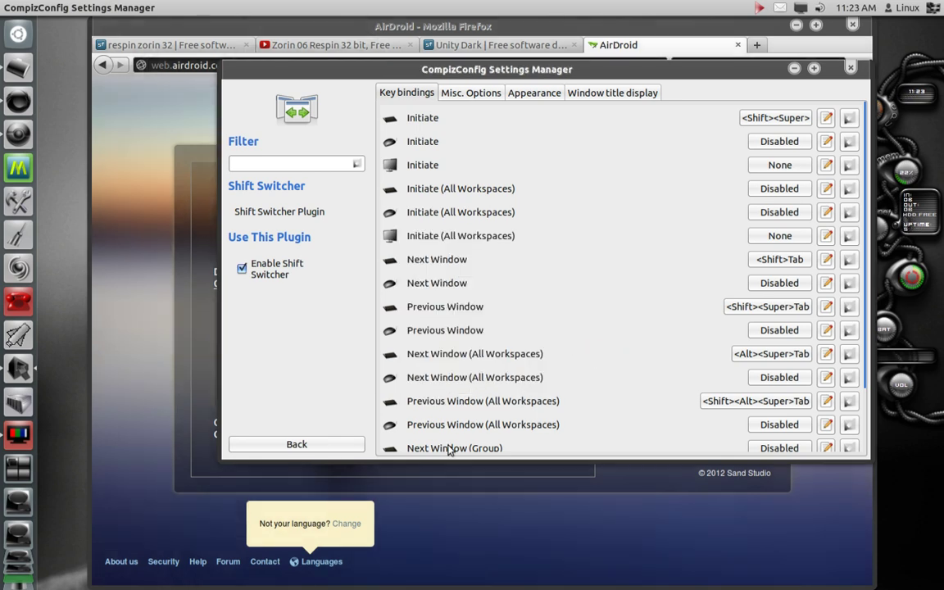
pyautogui.click(329, 447)
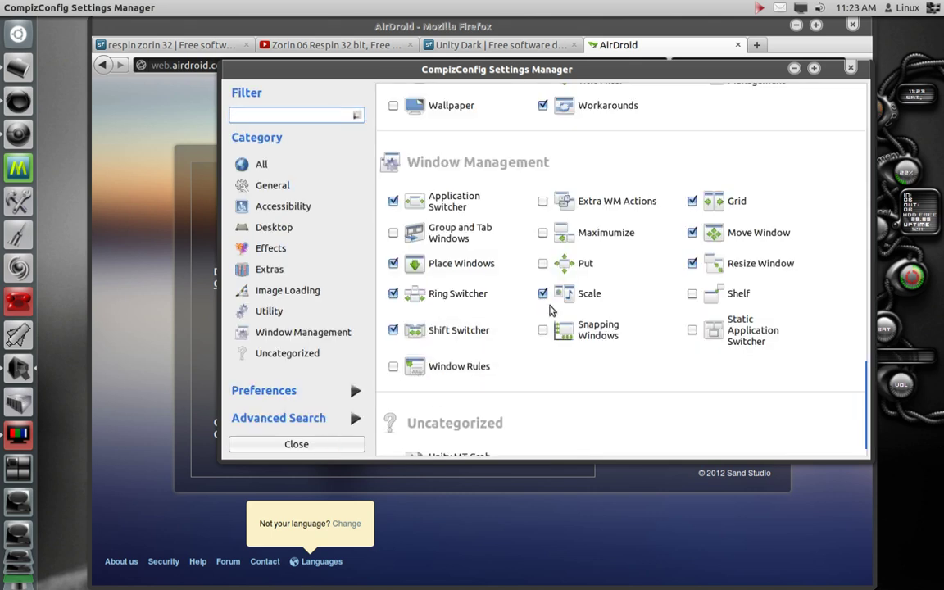
# Drag the settings window to show wobbling and minimise Firefox to uncover it.
pyautogui.scroll(-1, 578, 319)
pyautogui.scroll(10, 573, 353)
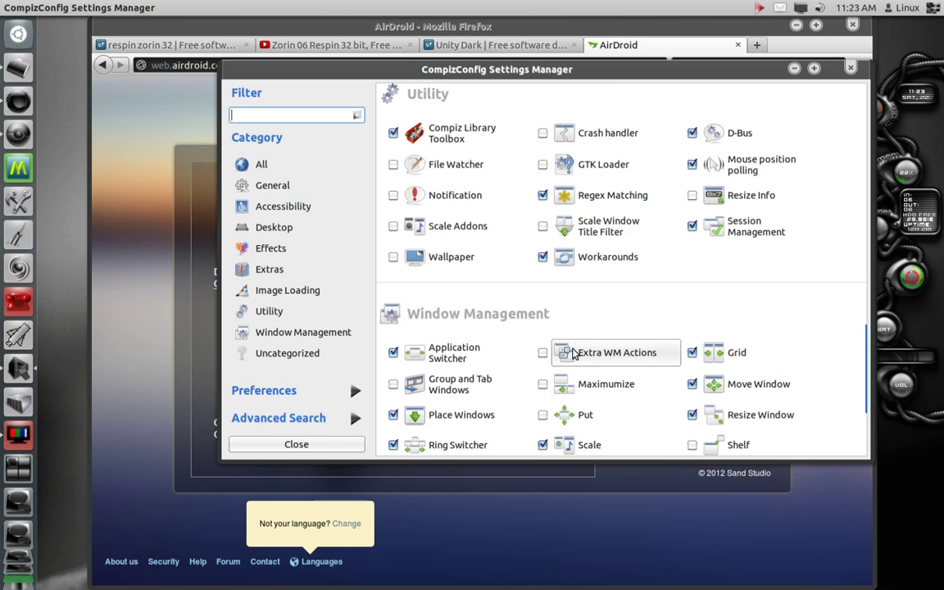
pyautogui.moveTo(523, 80); pyautogui.dragTo(454, 70)
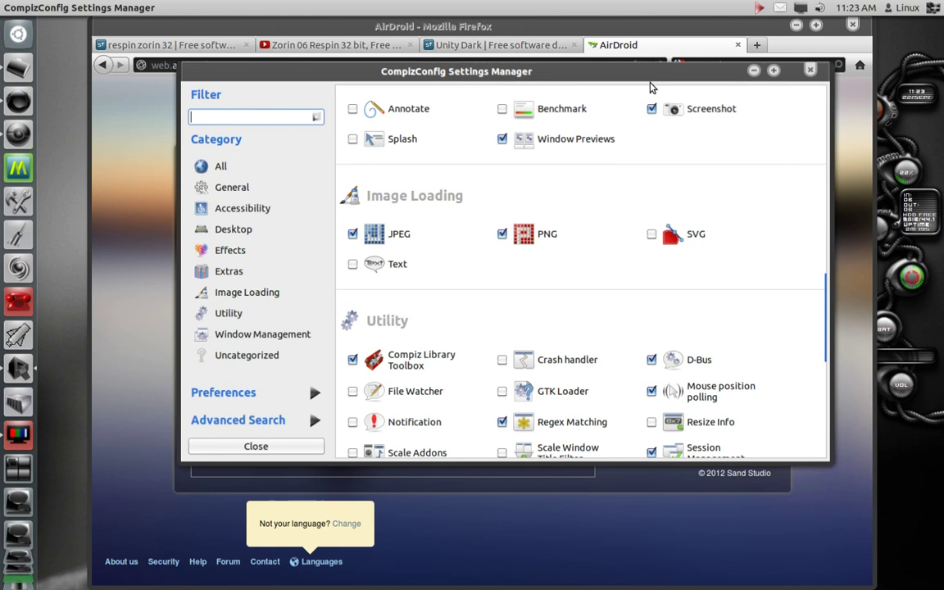
pyautogui.click(758, 28)
pyautogui.click(795, 26)
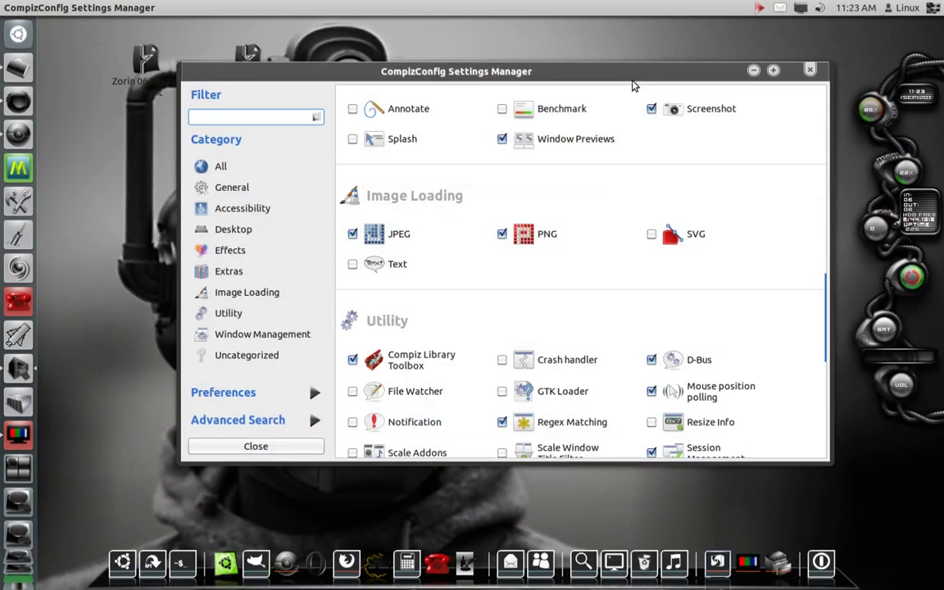
pyautogui.moveTo(632, 85); pyautogui.dragTo(652, 90)
# Scroll through the Desktop and Effects plugins down to the Extras and Image Loading groups.
pyautogui.scroll(6, 671, 240)
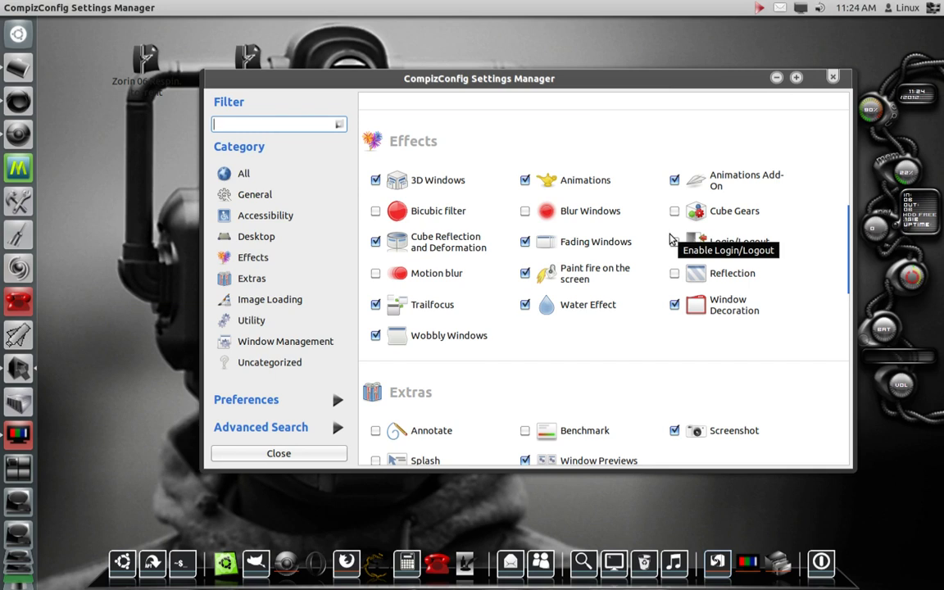
pyautogui.scroll(10, 670, 239)
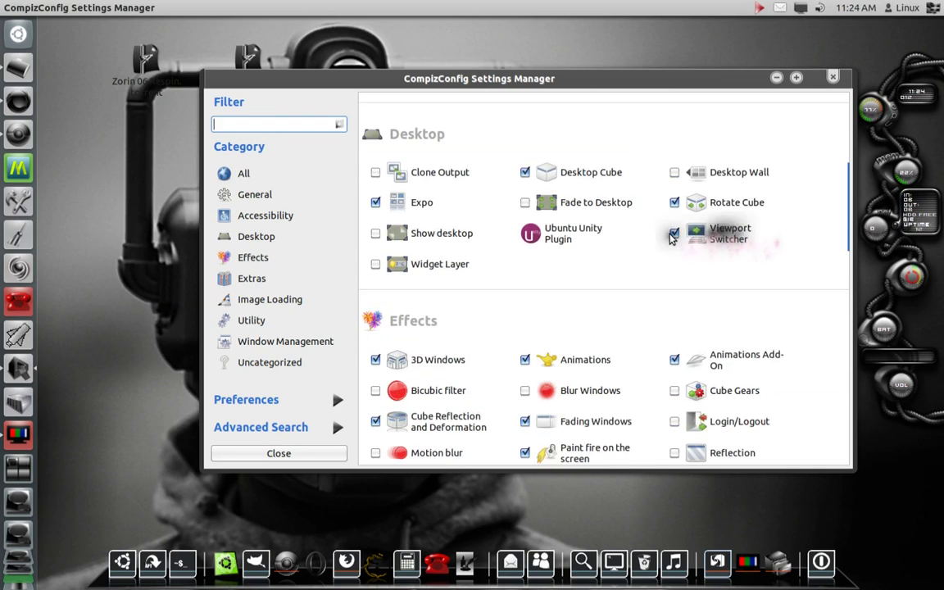
pyautogui.scroll(-6, 671, 238)
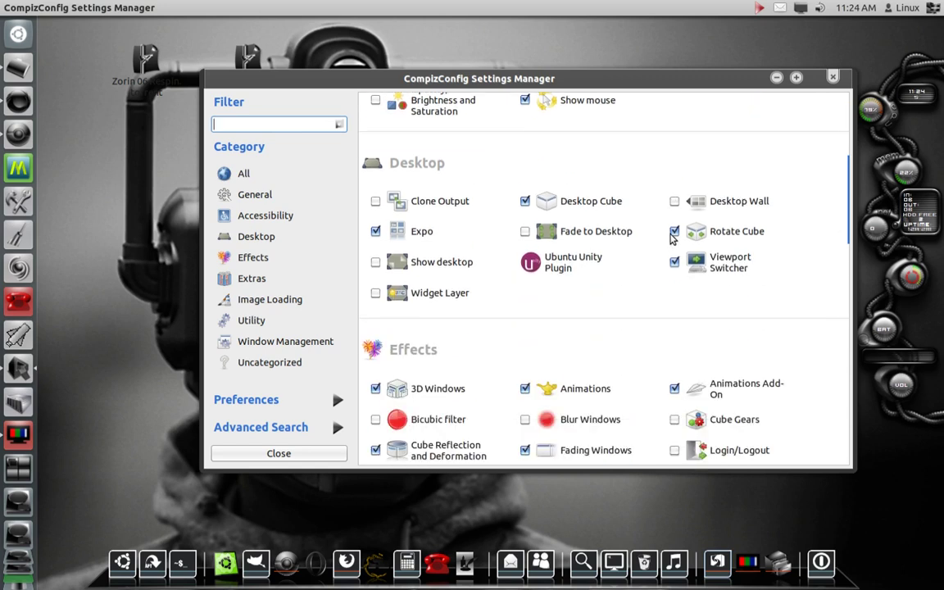
pyautogui.scroll(-3, 671, 238)
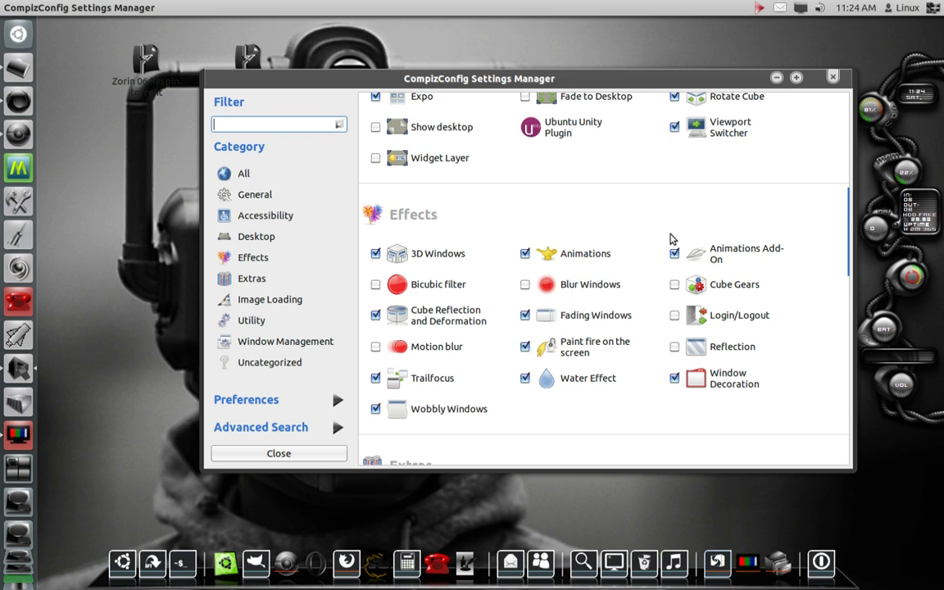
pyautogui.moveTo(850, 242)
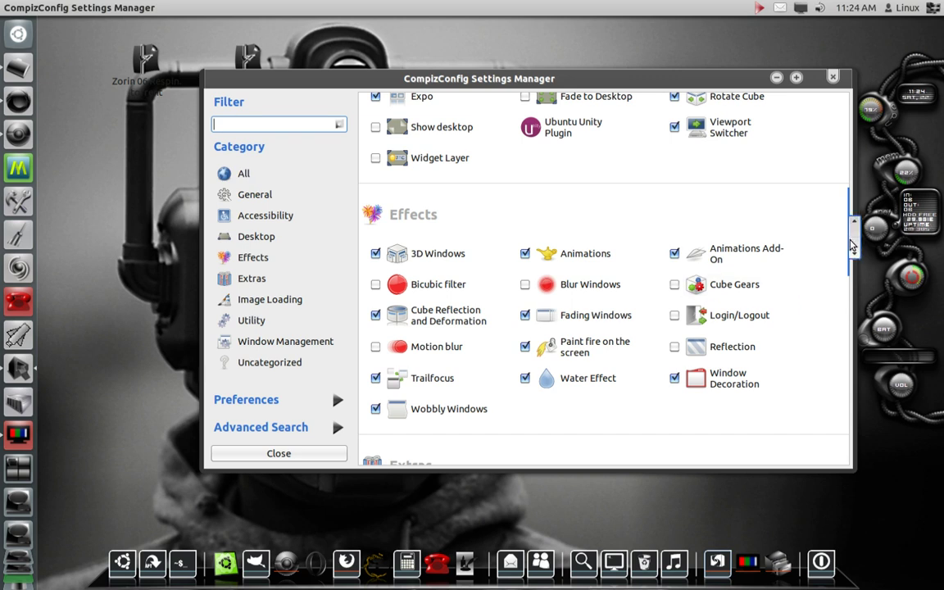
pyautogui.scroll(-5, 850, 244)
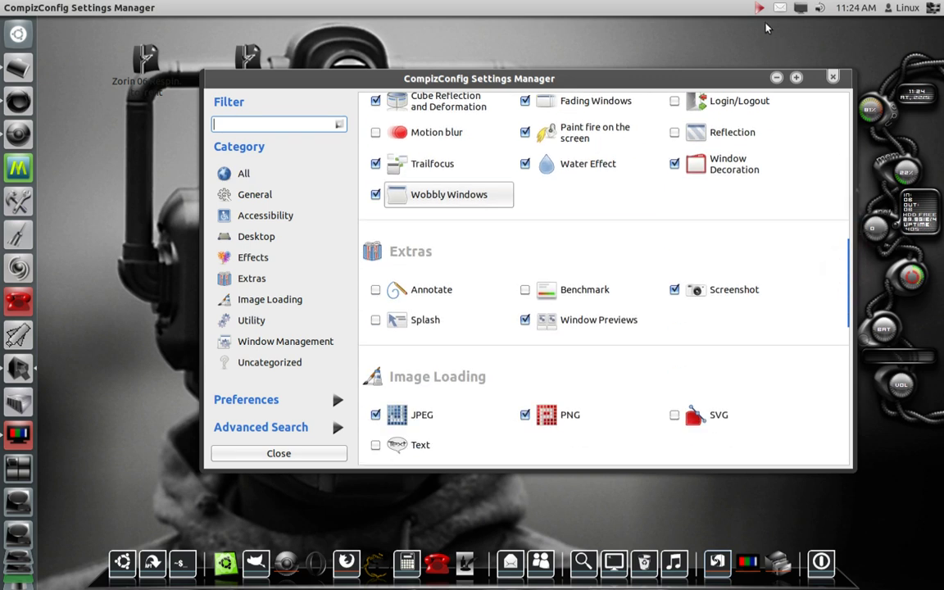